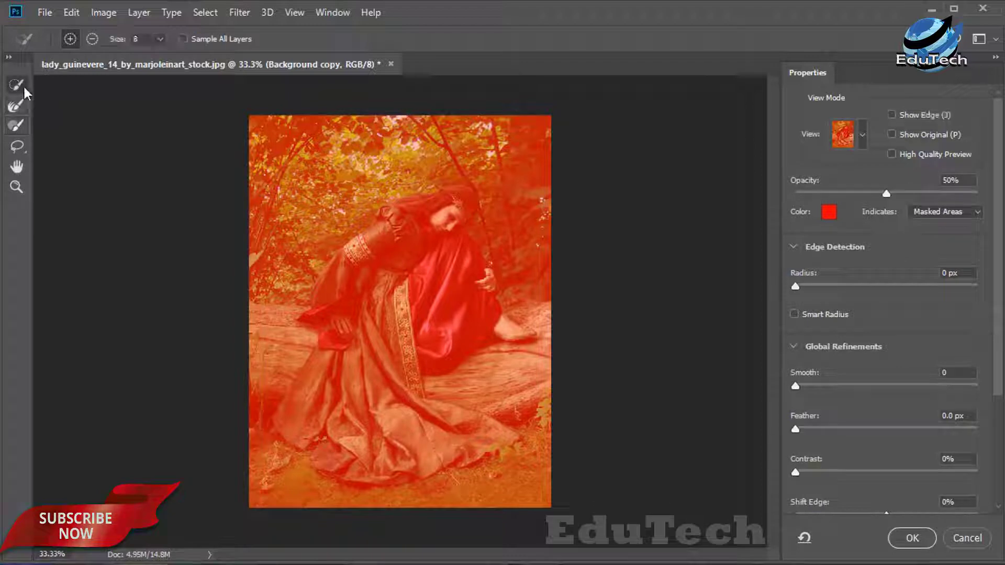
- Quick-select the lower gown and the log beside it with the brush enlarged to size 45
{"action": "key", "text": "ctrl+plus"}
{"action": "key", "text": "ctrl+plus"}
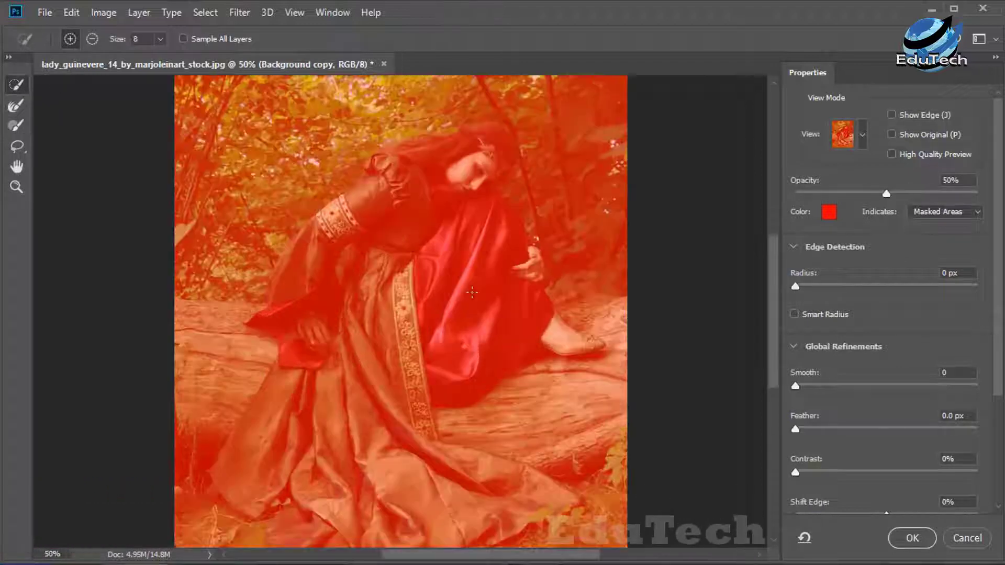
{"action": "key", "text": "bracketright"}
{"action": "key", "text": "bracketright"}
{"action": "key", "text": "bracketright"}
{"action": "key", "text": "bracketright"}
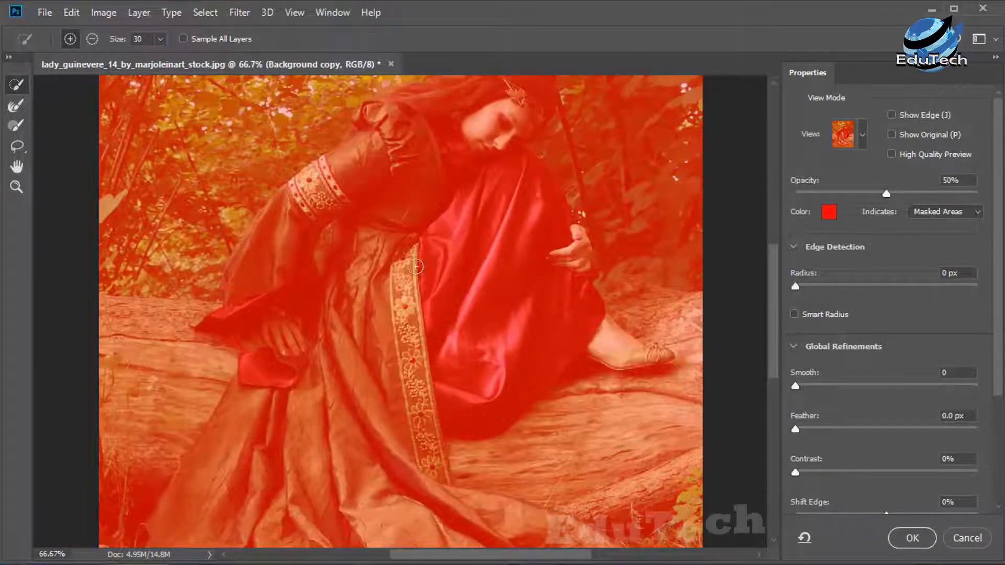
{"action": "mouse_move", "coordinate": [399, 264]}
{"action": "left_mouse_down"}
{"action": "mouse_move", "coordinate": [386, 323]}
{"action": "mouse_move", "coordinate": [353, 371]}
{"action": "mouse_move", "coordinate": [310, 391]}
{"action": "mouse_move", "coordinate": [161, 324]}
{"action": "mouse_move", "coordinate": [140, 323]}
{"action": "mouse_move", "coordinate": [133, 440]}
{"action": "mouse_move", "coordinate": [293, 441]}
{"action": "mouse_move", "coordinate": [437, 474]}
{"action": "mouse_move", "coordinate": [333, 501]}
{"action": "mouse_move", "coordinate": [289, 527]}
{"action": "mouse_move", "coordinate": [696, 493]}
{"action": "left_mouse_up"}
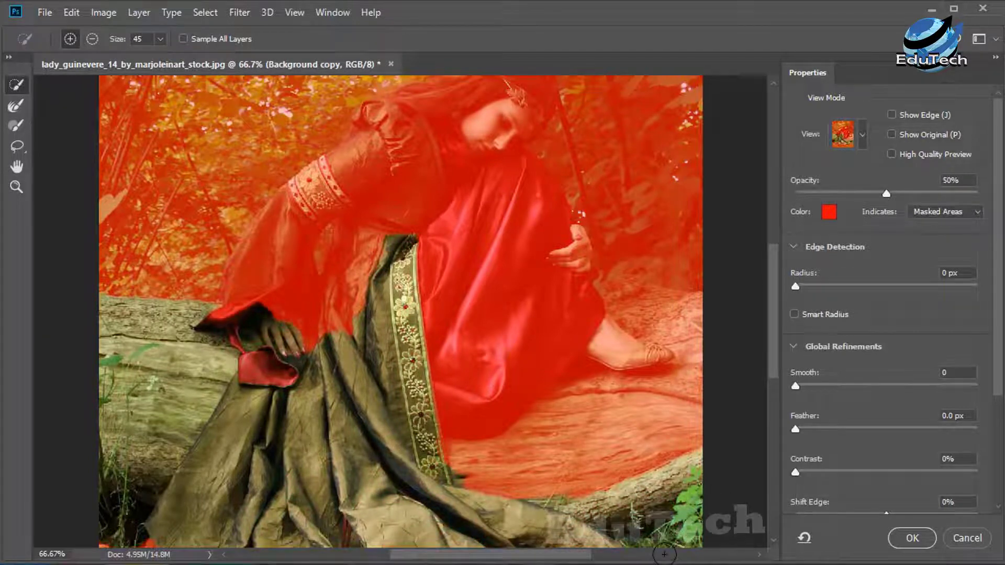
- Extend the quick selection over the grass, the rest of the log, and the woman's red skirt, bodice and sleeve
{"action": "key", "text": "ctrl+minus"}
{"action": "key", "text": "ctrl+minus"}
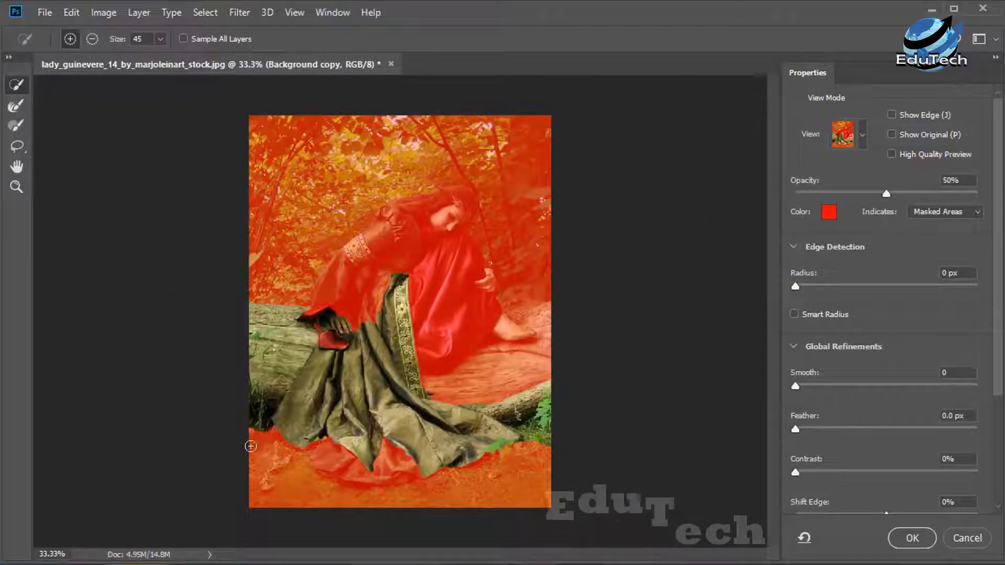
{"action": "mouse_move", "coordinate": [251, 446]}
{"action": "left_mouse_down"}
{"action": "mouse_move", "coordinate": [265, 492]}
{"action": "mouse_move", "coordinate": [335, 489]}
{"action": "mouse_move", "coordinate": [520, 456]}
{"action": "mouse_move", "coordinate": [526, 407]}
{"action": "left_mouse_up"}
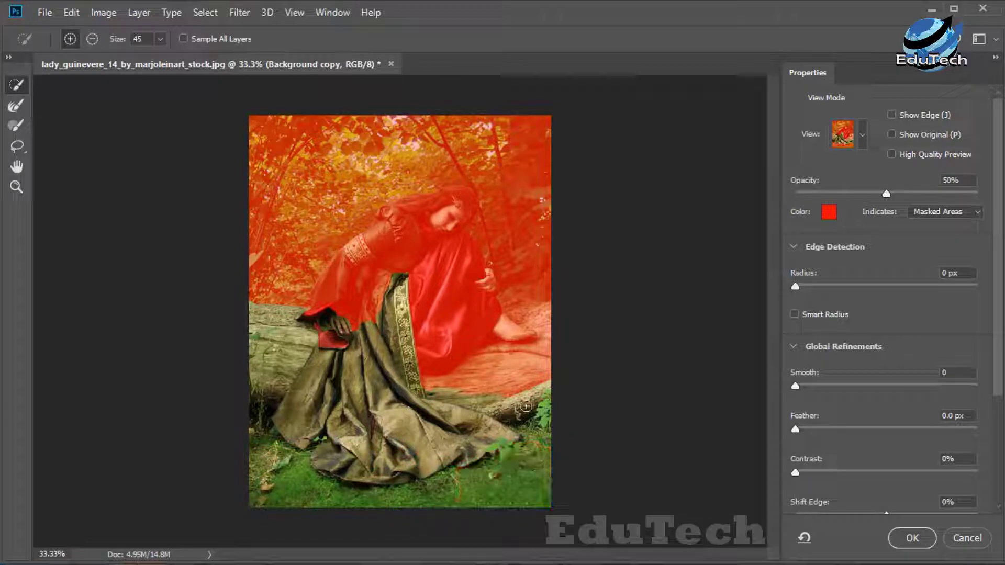
{"action": "left_click_drag", "start_coordinate": [496, 368], "coordinate": [562, 318]}
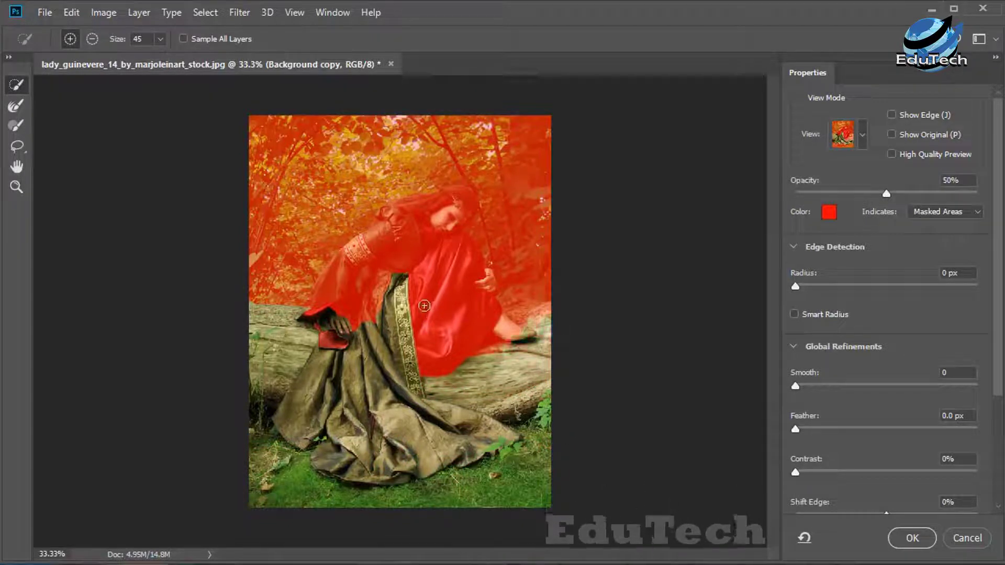
{"action": "mouse_move", "coordinate": [424, 306]}
{"action": "left_mouse_down"}
{"action": "mouse_move", "coordinate": [417, 282]}
{"action": "mouse_move", "coordinate": [447, 217]}
{"action": "mouse_move", "coordinate": [386, 236]}
{"action": "left_mouse_up"}
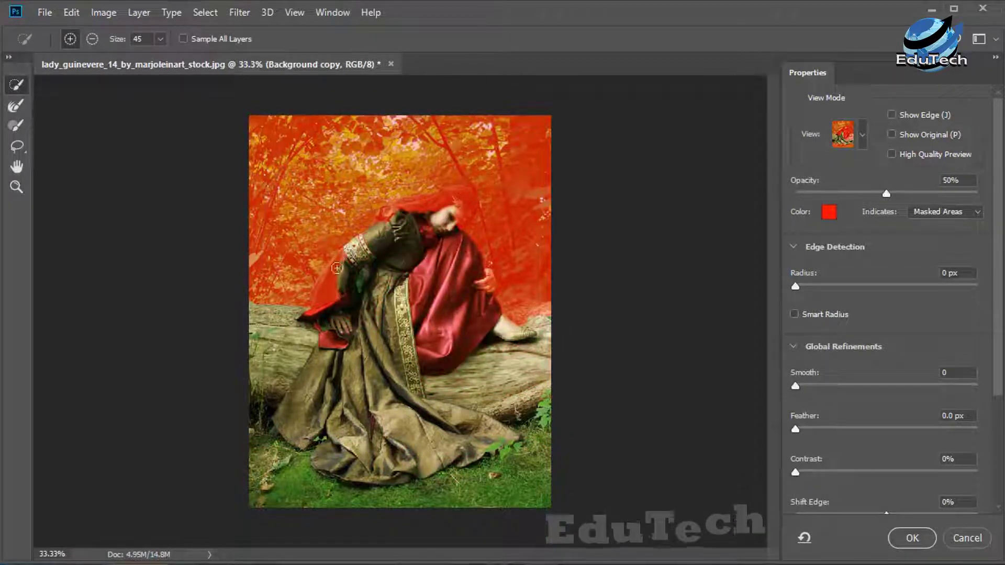
{"action": "left_click_drag", "start_coordinate": [337, 268], "coordinate": [319, 321]}
- Add the woman's hair, face, headpiece and the hand on her knee to the selection with a size 30 brush
{"action": "key", "text": "ctrl+plus"}
{"action": "key", "text": "ctrl+plus"}
{"action": "key", "text": "ctrl+plus"}
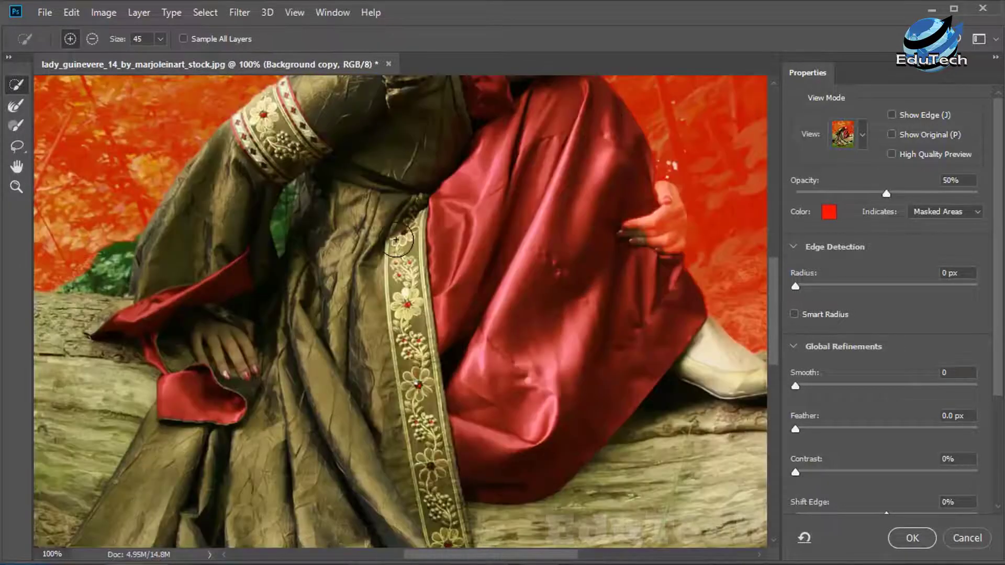
{"action": "left_click_drag", "start_coordinate": [410, 171], "coordinate": [365, 357]}
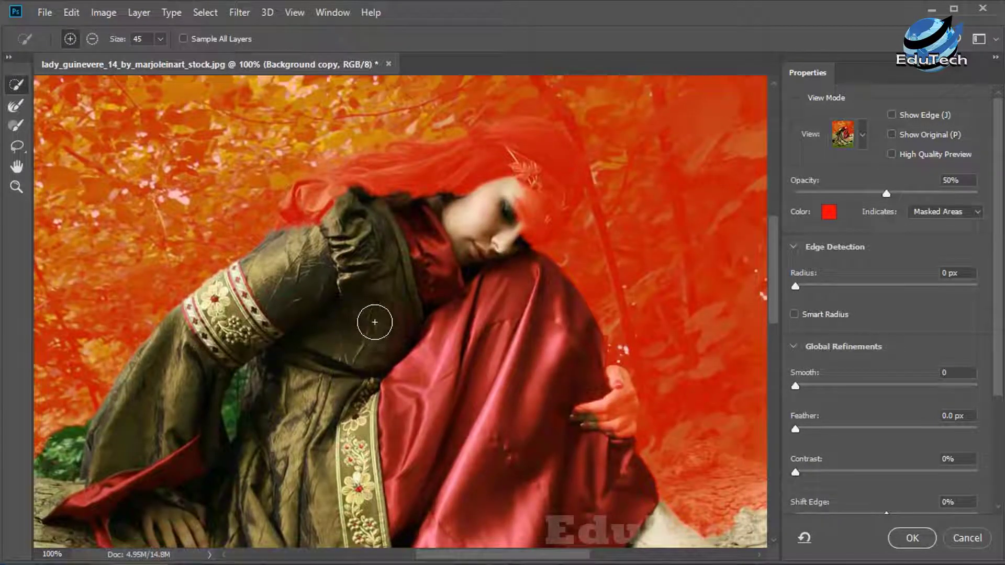
{"action": "key", "text": "bracketleft"}
{"action": "key", "text": "bracketleft"}
{"action": "key", "text": "bracketleft"}
{"action": "left_click_drag", "start_coordinate": [300, 220], "coordinate": [441, 189]}
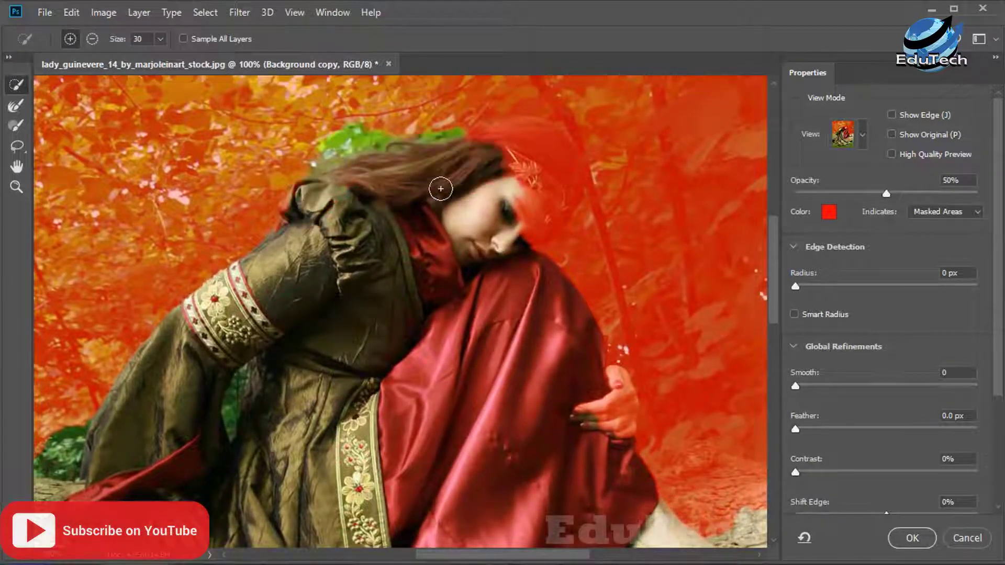
{"action": "left_click", "coordinate": [517, 143]}
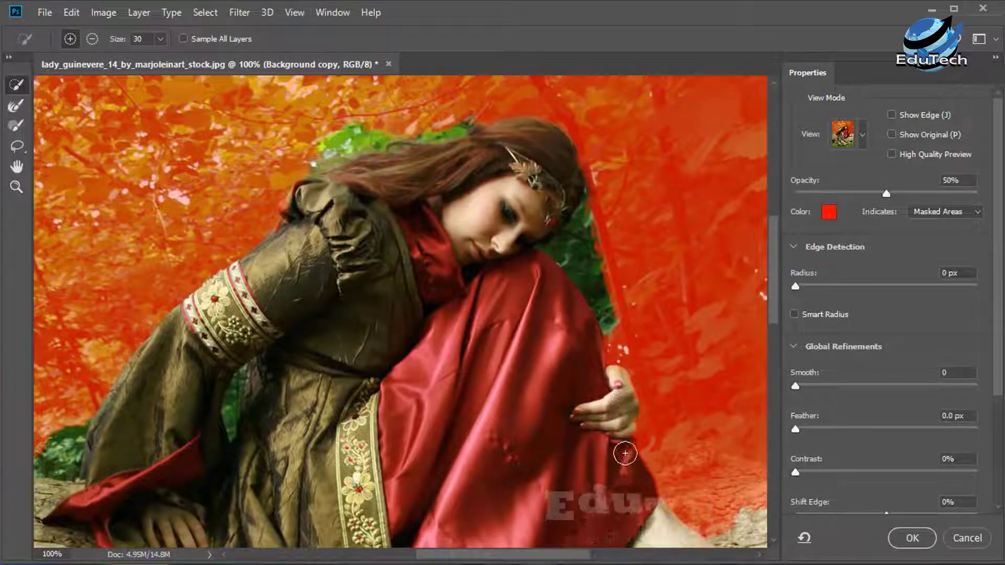
- Add the remaining part of the log behind the shoe to the selection
{"action": "mouse_move", "coordinate": [625, 453]}
{"action": "left_mouse_down"}
{"action": "mouse_move", "coordinate": [635, 439]}
{"action": "mouse_move", "coordinate": [549, 351]}
{"action": "left_mouse_up"}
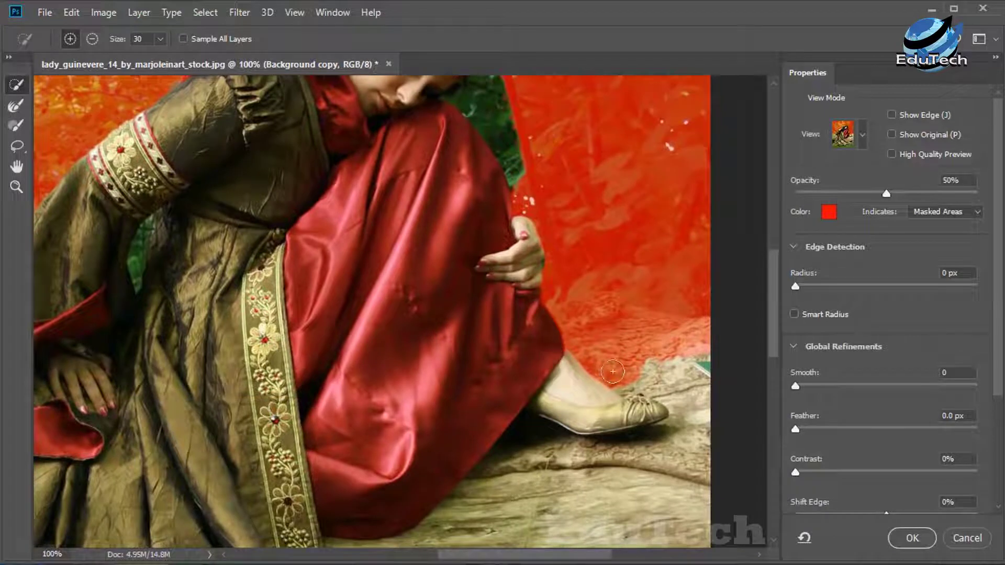
{"action": "mouse_move", "coordinate": [612, 372]}
{"action": "left_mouse_down"}
{"action": "mouse_move", "coordinate": [579, 327]}
{"action": "mouse_move", "coordinate": [605, 310]}
{"action": "mouse_move", "coordinate": [692, 335]}
{"action": "left_mouse_up"}
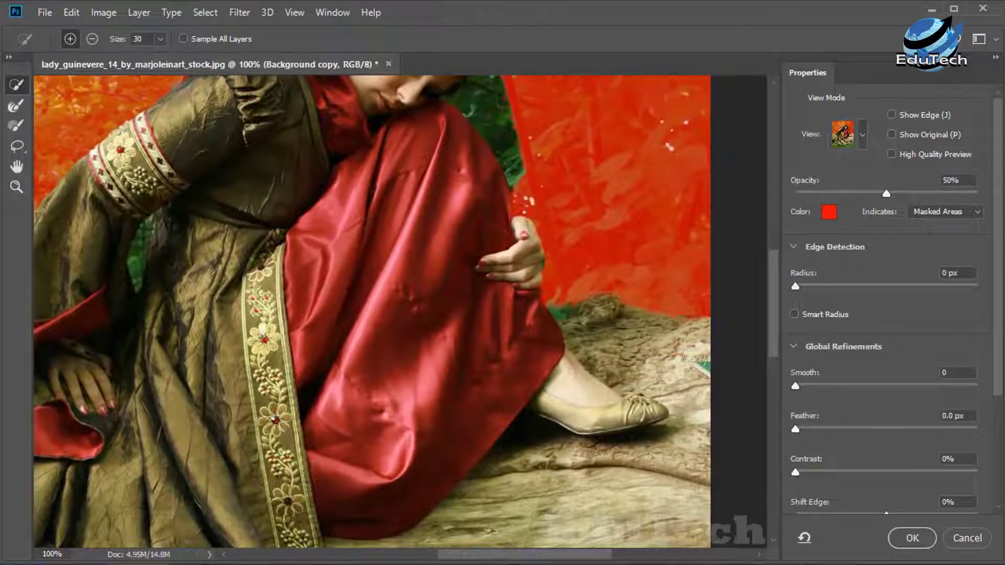
{"action": "key", "text": "ctrl+minus"}
{"action": "key", "text": "ctrl+minus"}
{"action": "key", "text": "ctrl+minus"}
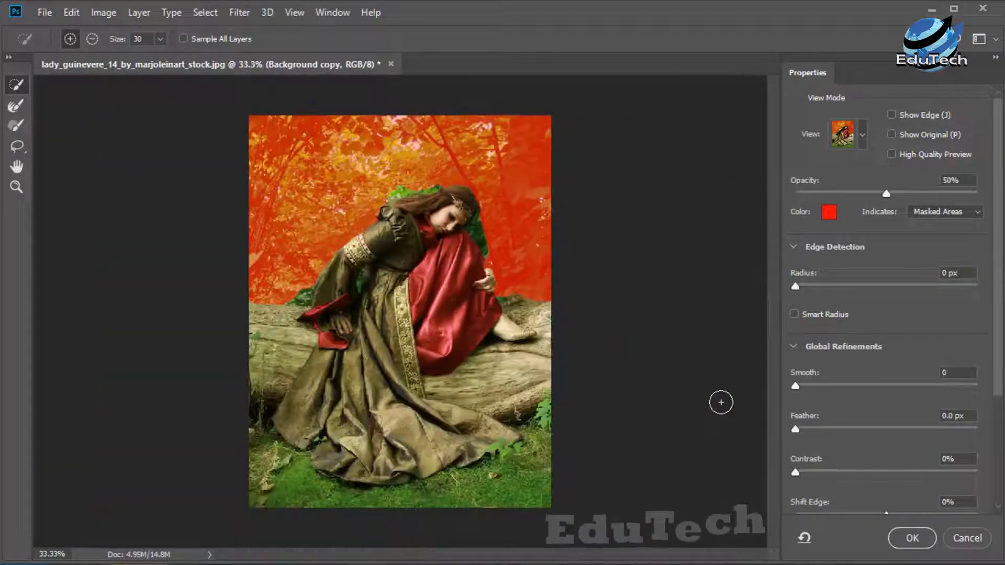
- Subtract the green foliage beside the lower sleeve from the selection with the quick selection brush at size 15
{"action": "key", "text": "ctrl+plus"}
{"action": "key", "text": "ctrl+plus"}
{"action": "key", "text": "ctrl+plus"}
{"action": "key", "text": "ctrl+plus"}
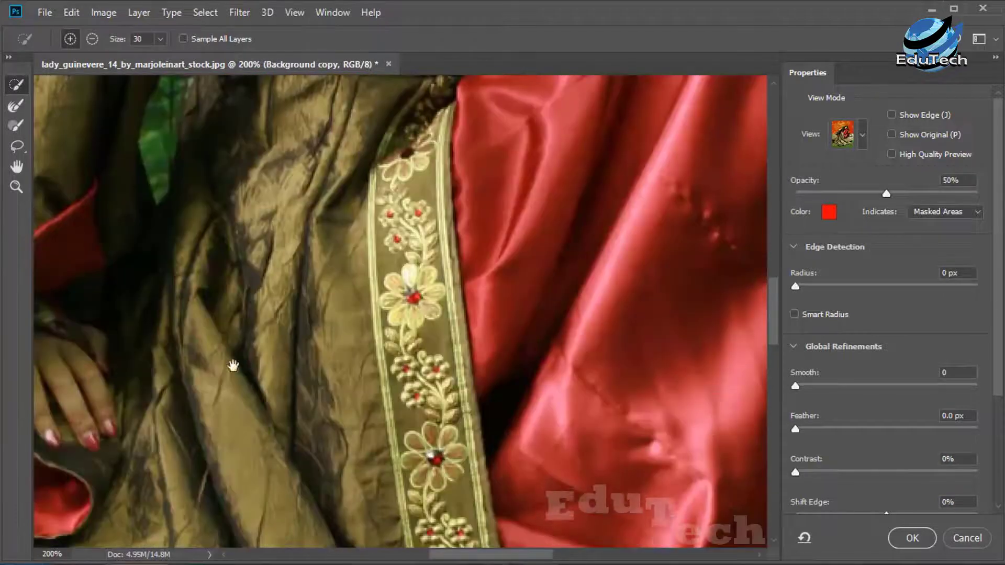
{"action": "left_click_drag", "start_coordinate": [233, 365], "coordinate": [699, 471]}
{"action": "left_click", "coordinate": [92, 39]}
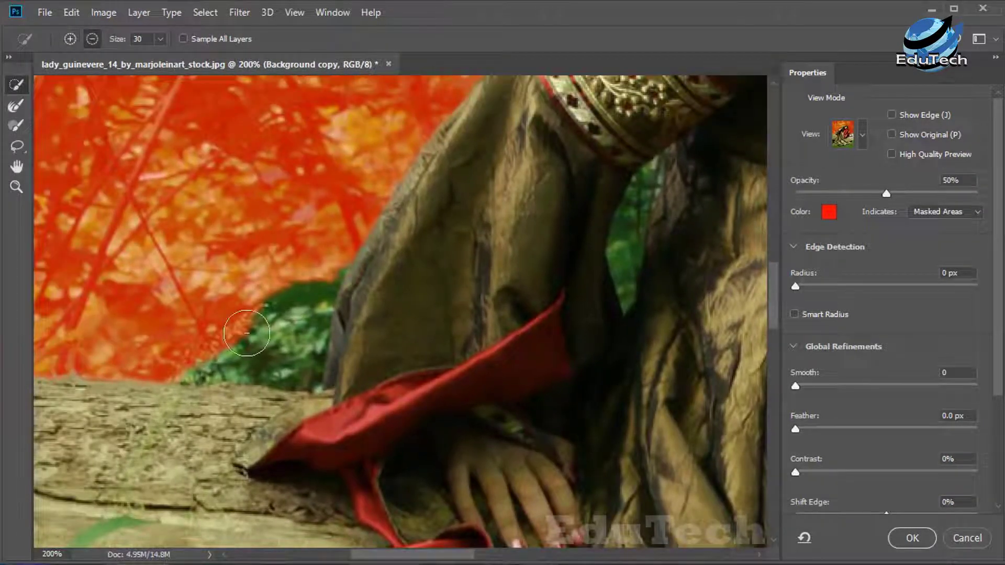
{"action": "key", "text": "bracketleft"}
{"action": "mouse_move", "coordinate": [223, 317]}
{"action": "left_mouse_down"}
{"action": "mouse_move", "coordinate": [253, 350]}
{"action": "mouse_move", "coordinate": [292, 296]}
{"action": "mouse_move", "coordinate": [315, 346]}
{"action": "mouse_move", "coordinate": [310, 366]}
{"action": "mouse_move", "coordinate": [273, 384]}
{"action": "mouse_move", "coordinate": [194, 375]}
{"action": "mouse_move", "coordinate": [222, 336]}
{"action": "left_mouse_up"}
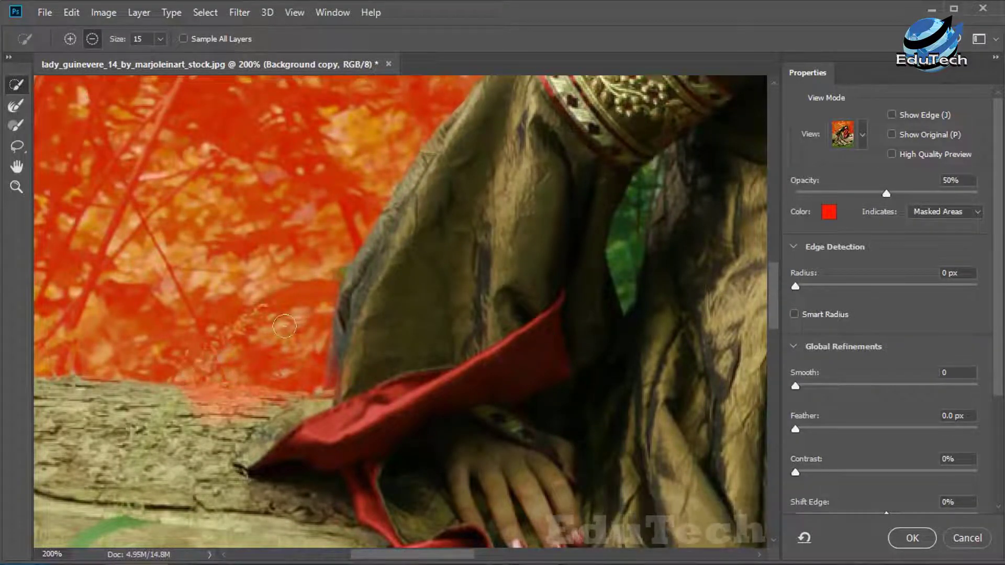
- Clean up the selection along the log's upper edge and the outer sleeve edge with the Brush tool at size 9
{"action": "left_click", "coordinate": [14, 127]}
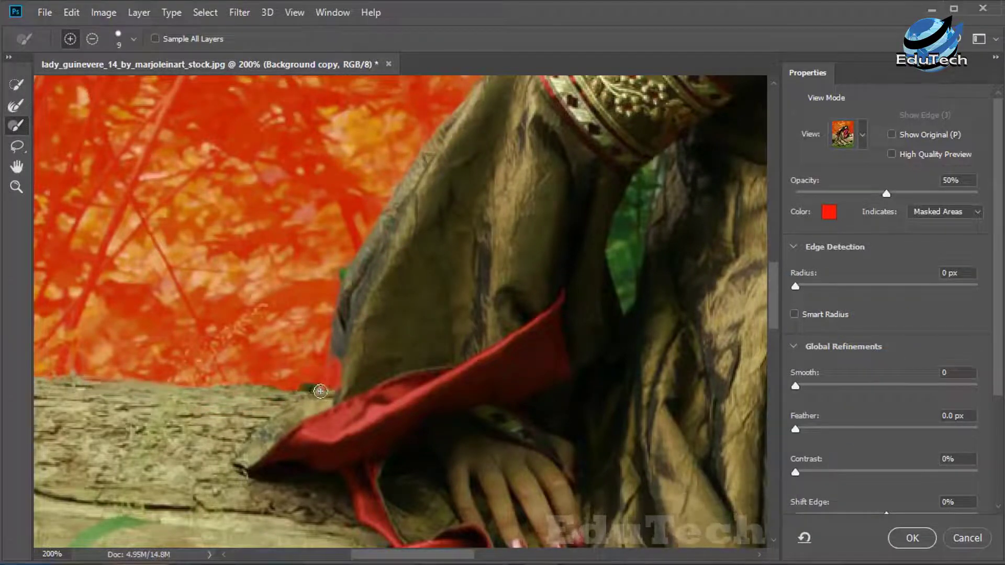
{"action": "left_click", "coordinate": [92, 39]}
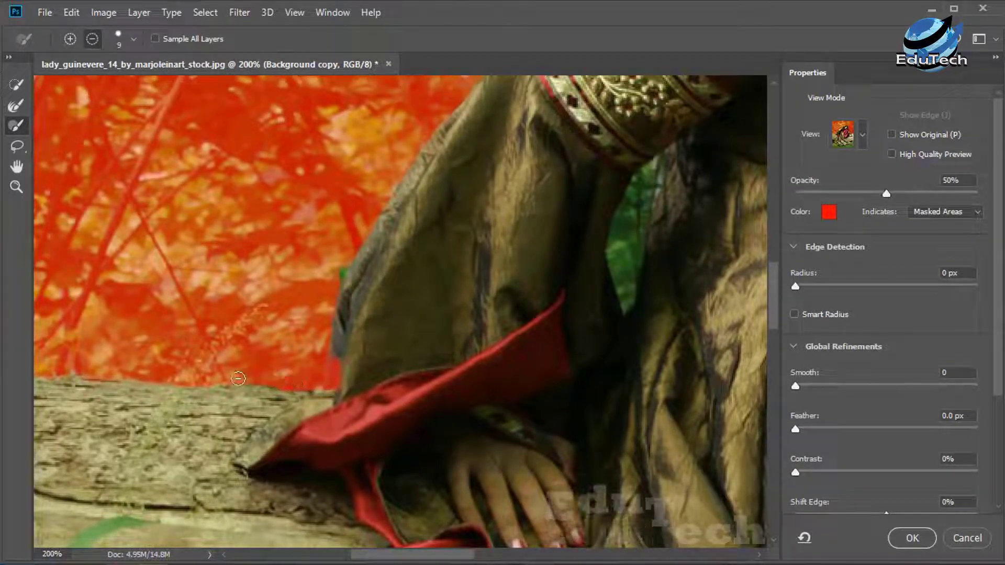
{"action": "left_click", "coordinate": [69, 41]}
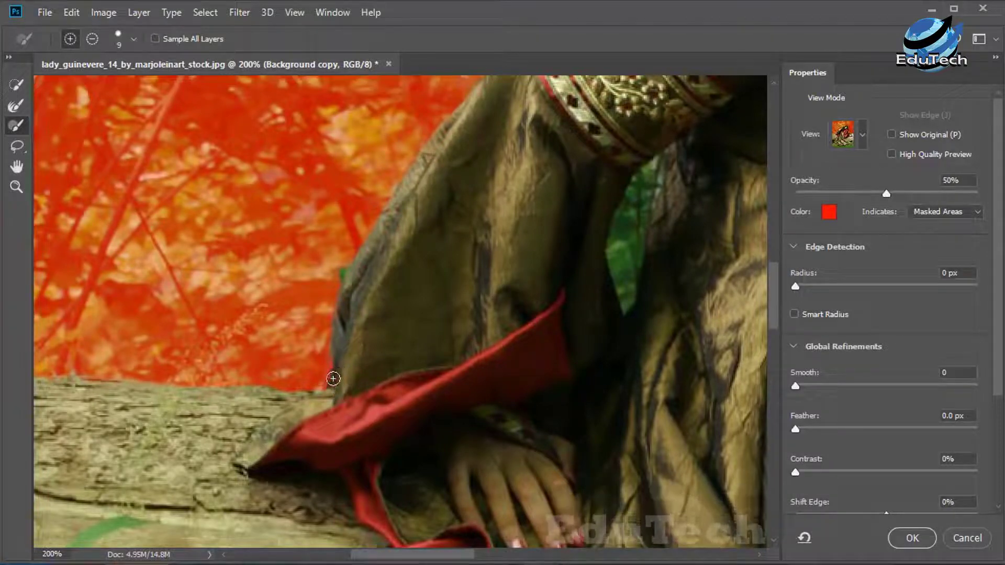
{"action": "key", "text": "alt"}
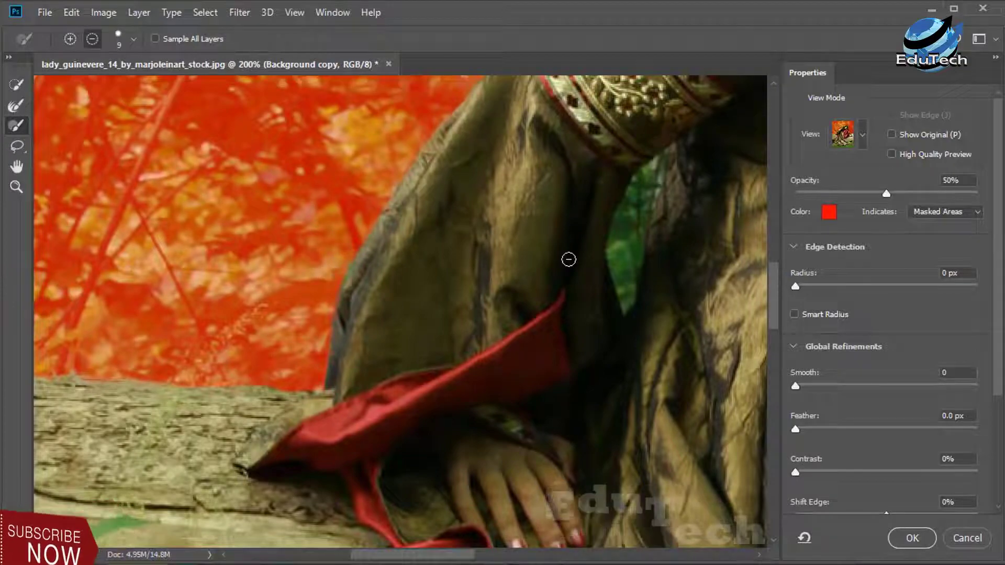
- Paint the green foliage above the woman's hair out of the selection, finishing with a size 15 brush
{"action": "mouse_move", "coordinate": [579, 188]}
{"action": "left_mouse_down"}
{"action": "mouse_move", "coordinate": [263, 480]}
{"action": "mouse_move", "coordinate": [170, 462]}
{"action": "left_mouse_up"}
{"action": "left_click_drag", "start_coordinate": [265, 243], "coordinate": [229, 271]}
{"action": "key", "text": "bracketright"}
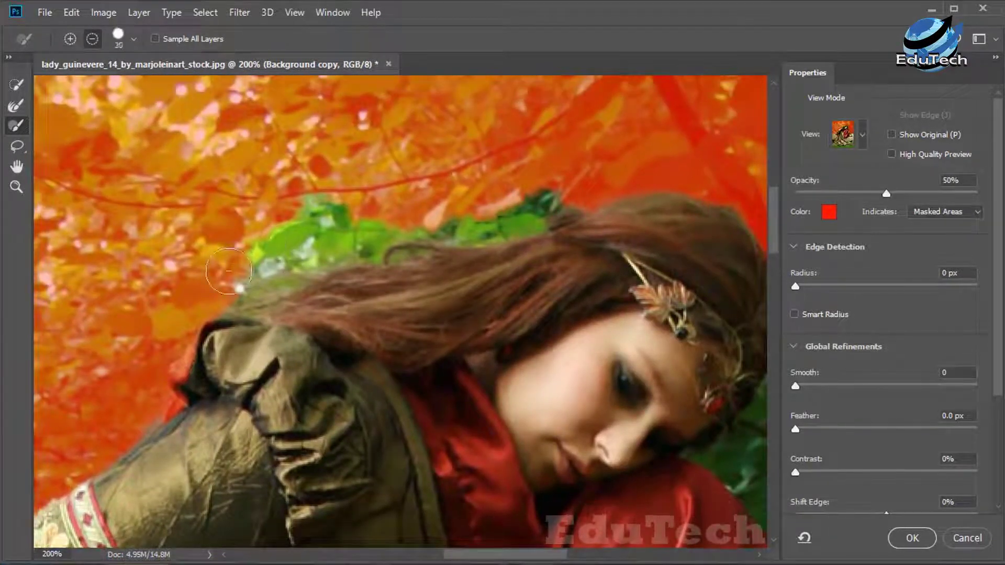
{"action": "key", "text": "bracketleft"}
{"action": "key", "text": "bracketleft"}
{"action": "key", "text": "bracketleft"}
{"action": "mouse_move", "coordinate": [303, 236]}
{"action": "left_mouse_down"}
{"action": "mouse_move", "coordinate": [276, 228]}
{"action": "mouse_move", "coordinate": [356, 211]}
{"action": "mouse_move", "coordinate": [324, 247]}
{"action": "mouse_move", "coordinate": [243, 295]}
{"action": "mouse_move", "coordinate": [356, 255]}
{"action": "mouse_move", "coordinate": [520, 229]}
{"action": "mouse_move", "coordinate": [581, 205]}
{"action": "mouse_move", "coordinate": [375, 226]}
{"action": "left_mouse_up"}
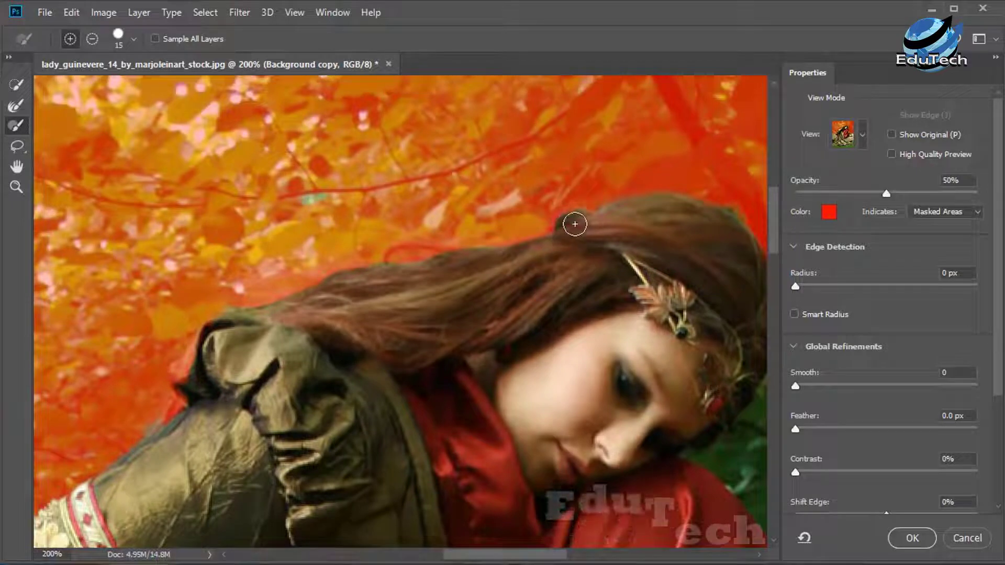
- Correct the selection edge behind the head and remove the foliage between the head and the raised knee
{"action": "left_click_drag", "start_coordinate": [737, 315], "coordinate": [452, 277]}
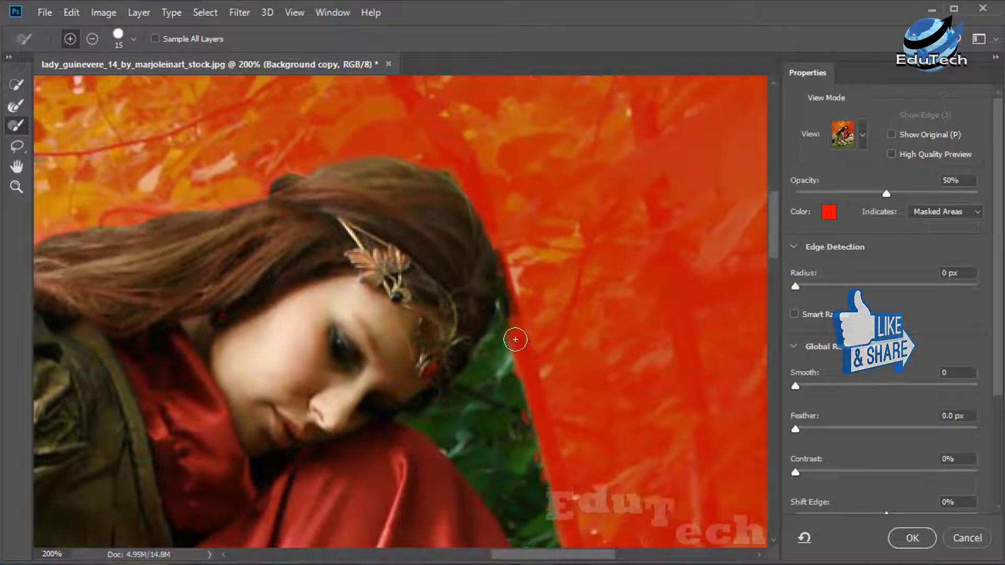
{"action": "left_click_drag", "start_coordinate": [516, 339], "coordinate": [514, 314]}
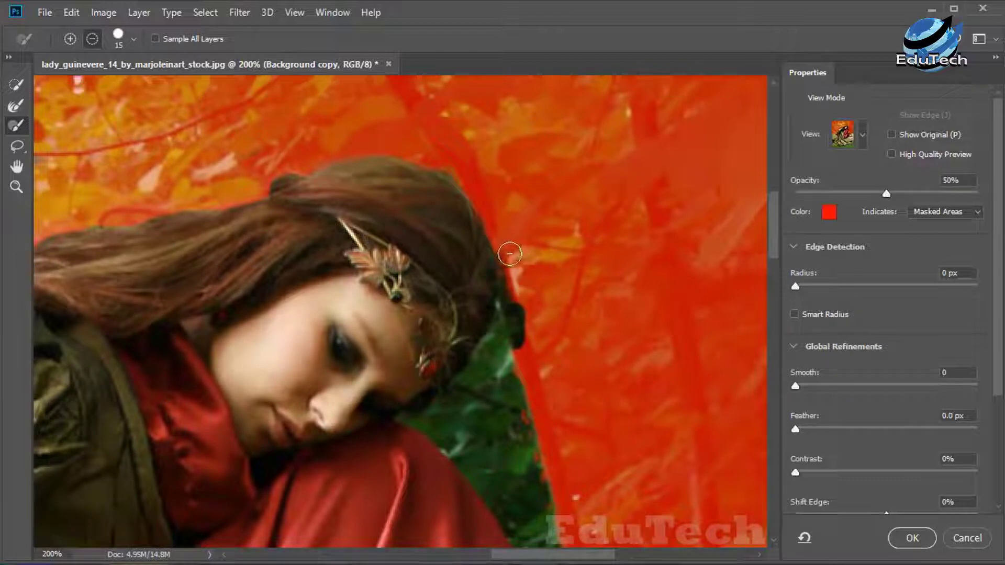
{"action": "mouse_move", "coordinate": [509, 255]}
{"action": "left_mouse_down"}
{"action": "mouse_move", "coordinate": [522, 328]}
{"action": "mouse_move", "coordinate": [515, 306]}
{"action": "left_mouse_up"}
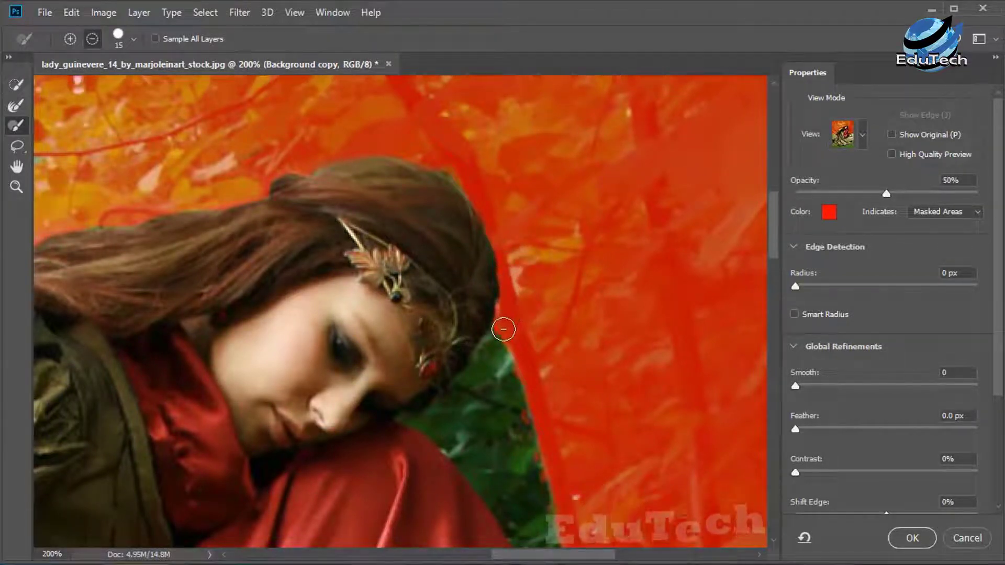
{"action": "mouse_move", "coordinate": [490, 346]}
{"action": "left_mouse_down"}
{"action": "mouse_move", "coordinate": [461, 400]}
{"action": "mouse_move", "coordinate": [435, 419]}
{"action": "mouse_move", "coordinate": [484, 394]}
{"action": "mouse_move", "coordinate": [500, 361]}
{"action": "mouse_move", "coordinate": [518, 382]}
{"action": "mouse_move", "coordinate": [483, 432]}
{"action": "mouse_move", "coordinate": [464, 427]}
{"action": "mouse_move", "coordinate": [505, 372]}
{"action": "mouse_move", "coordinate": [500, 407]}
{"action": "mouse_move", "coordinate": [440, 255]}
{"action": "mouse_move", "coordinate": [490, 355]}
{"action": "mouse_move", "coordinate": [473, 412]}
{"action": "mouse_move", "coordinate": [477, 392]}
{"action": "mouse_move", "coordinate": [442, 324]}
{"action": "mouse_move", "coordinate": [368, 238]}
{"action": "mouse_move", "coordinate": [401, 273]}
{"action": "left_mouse_up"}
{"action": "key", "text": "bracketright"}
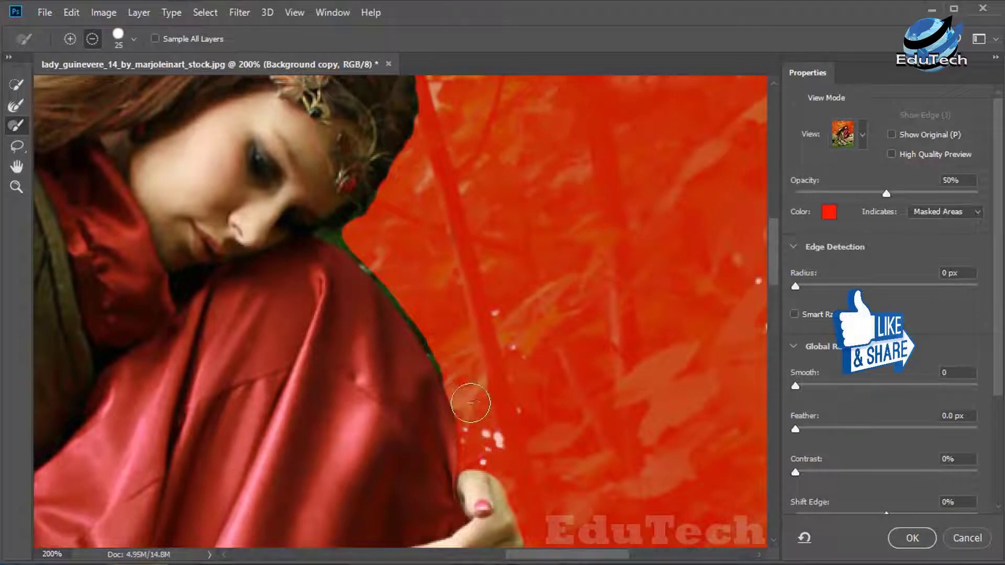
- Remove the green remnants between the hair and the top of the knee from the selection with a size 10 brush
{"action": "key", "text": "bracketleft"}
{"action": "key", "text": "bracketleft"}
{"action": "key", "text": "bracketleft"}
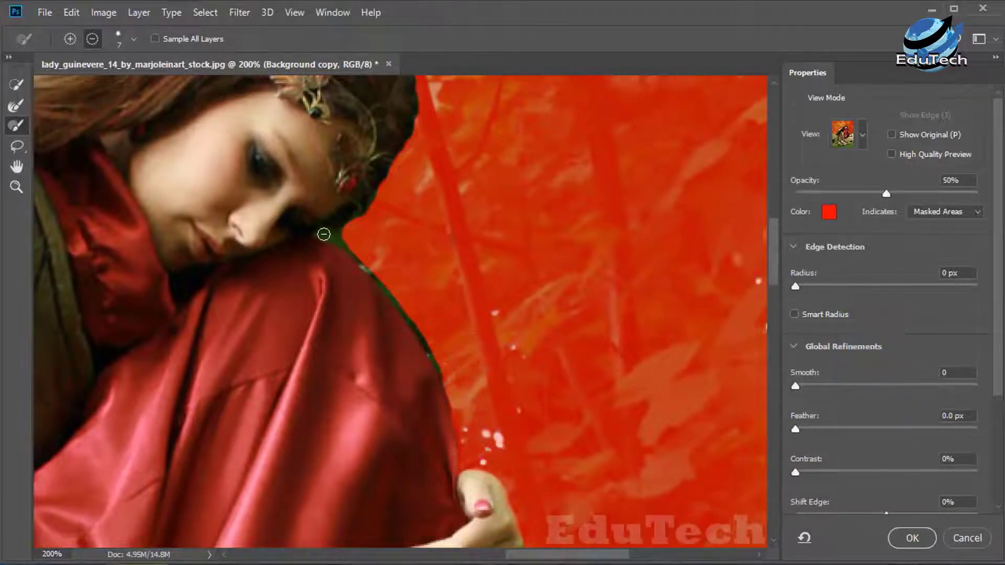
{"action": "left_click_drag", "start_coordinate": [322, 234], "coordinate": [342, 235]}
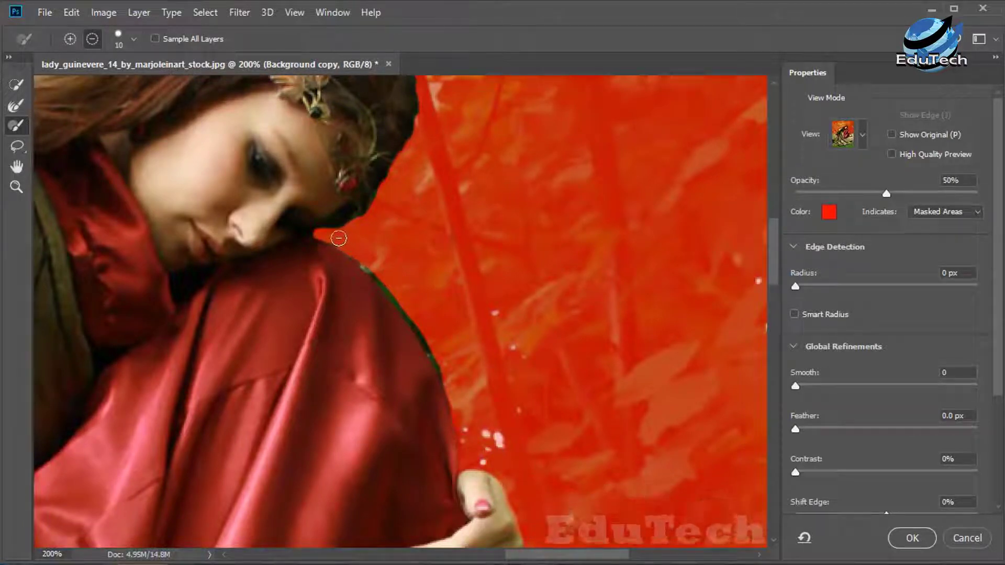
{"action": "left_click_drag", "start_coordinate": [366, 260], "coordinate": [399, 291]}
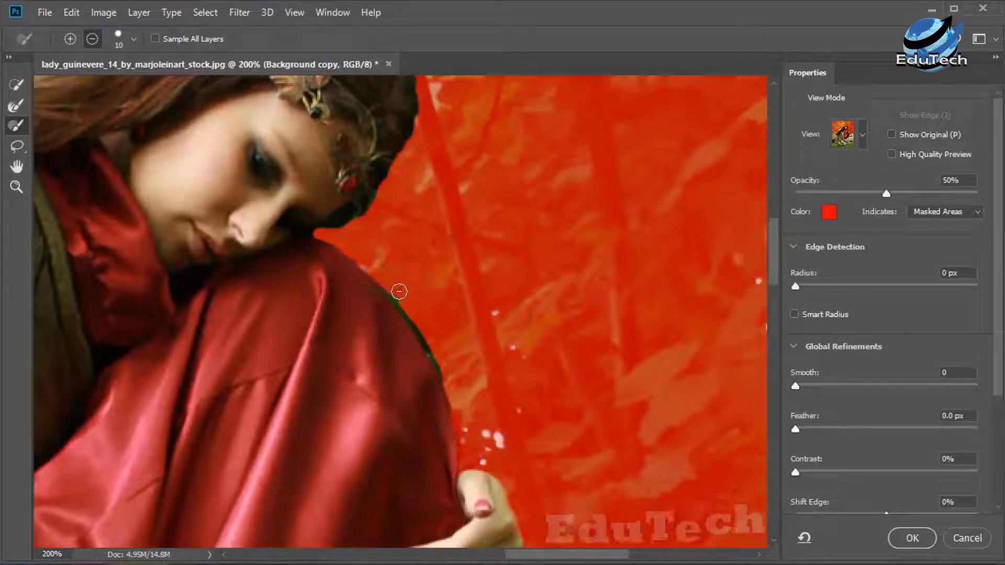
- Erase the remaining green fringe along the outer edge of the red knee from the selection with a size 30 brush
{"action": "key", "text": "bracketright"}
{"action": "key", "text": "bracketright"}
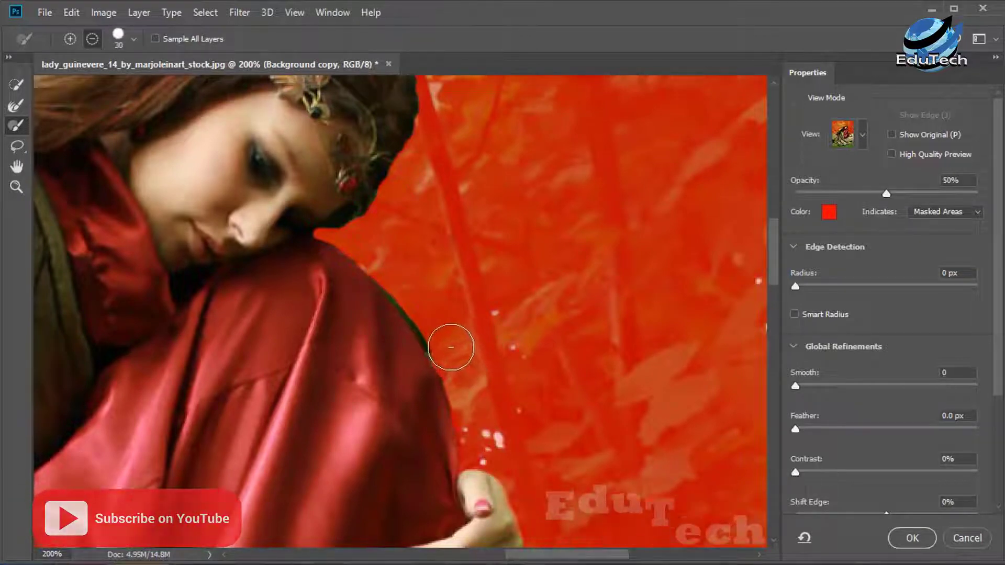
{"action": "mouse_move", "coordinate": [435, 319]}
{"action": "left_mouse_down"}
{"action": "mouse_move", "coordinate": [400, 275]}
{"action": "mouse_move", "coordinate": [463, 335]}
{"action": "mouse_move", "coordinate": [465, 369]}
{"action": "left_mouse_up"}
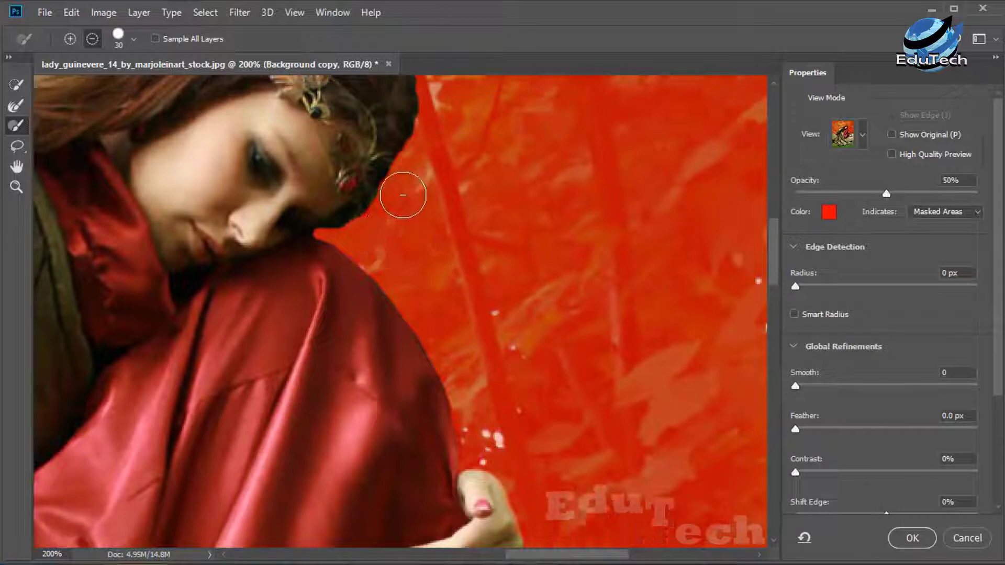
- Add the missing edge of the puffed shoulder sleeve back into the selection with a size 10 brush
{"action": "scroll", "coordinate": [605, 367], "scroll_direction": "down", "scroll_amount": 5}
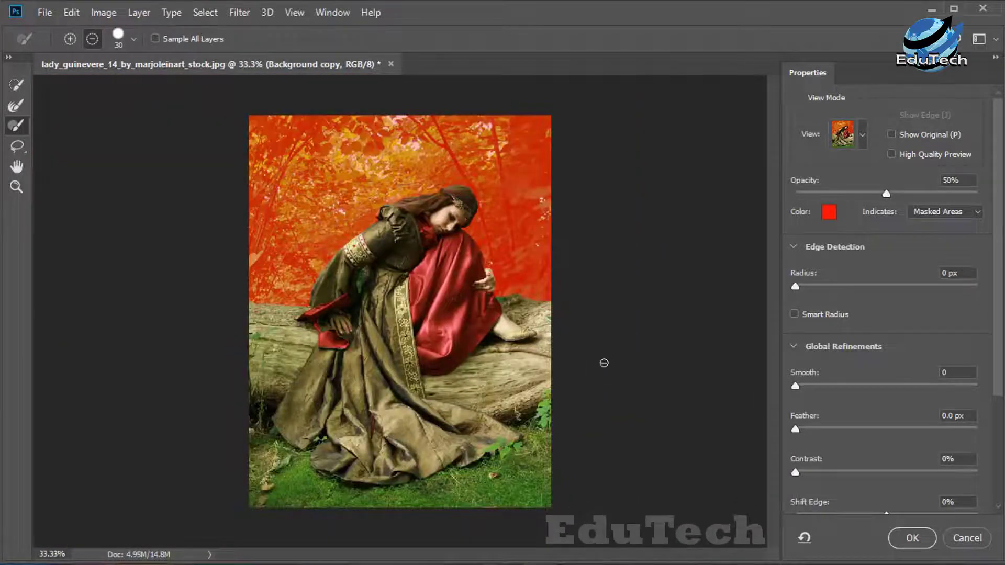
{"action": "scroll", "coordinate": [453, 369], "scroll_direction": "up", "scroll_amount": 5}
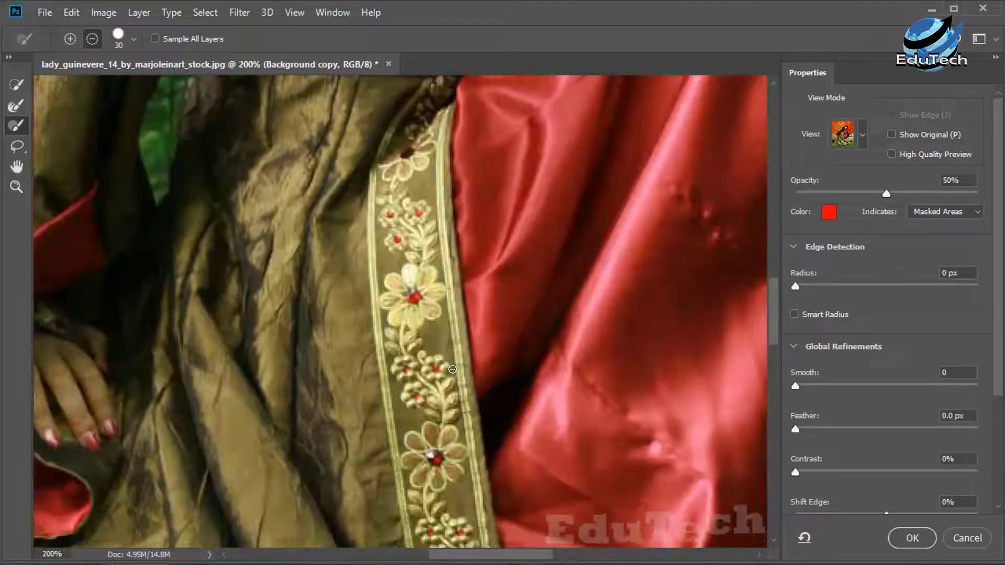
{"action": "left_click", "coordinate": [14, 106]}
{"action": "mouse_move", "coordinate": [440, 126]}
{"action": "left_mouse_down"}
{"action": "mouse_move", "coordinate": [568, 251]}
{"action": "mouse_move", "coordinate": [579, 308]}
{"action": "mouse_move", "coordinate": [589, 298]}
{"action": "left_mouse_up"}
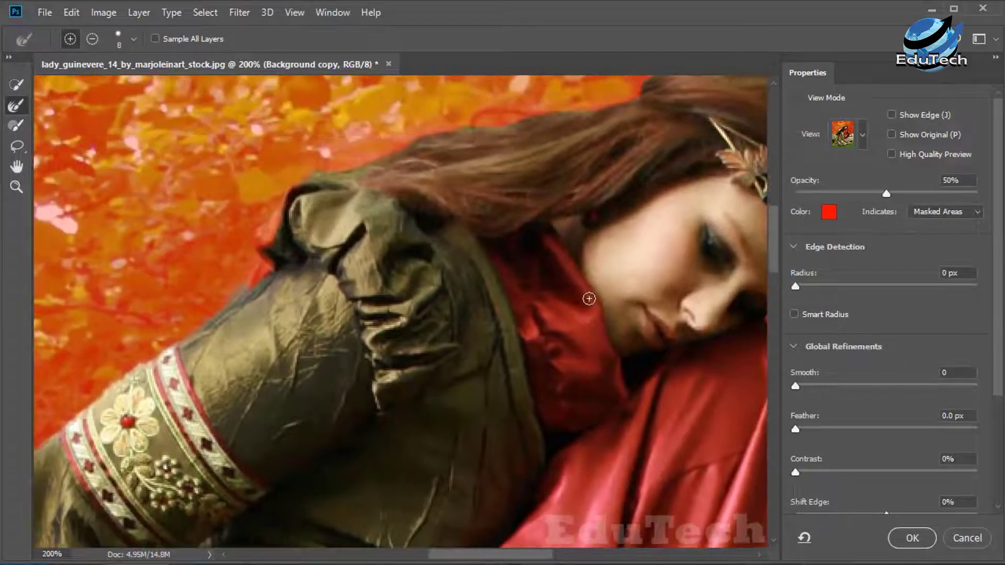
{"action": "left_click", "coordinate": [16, 125]}
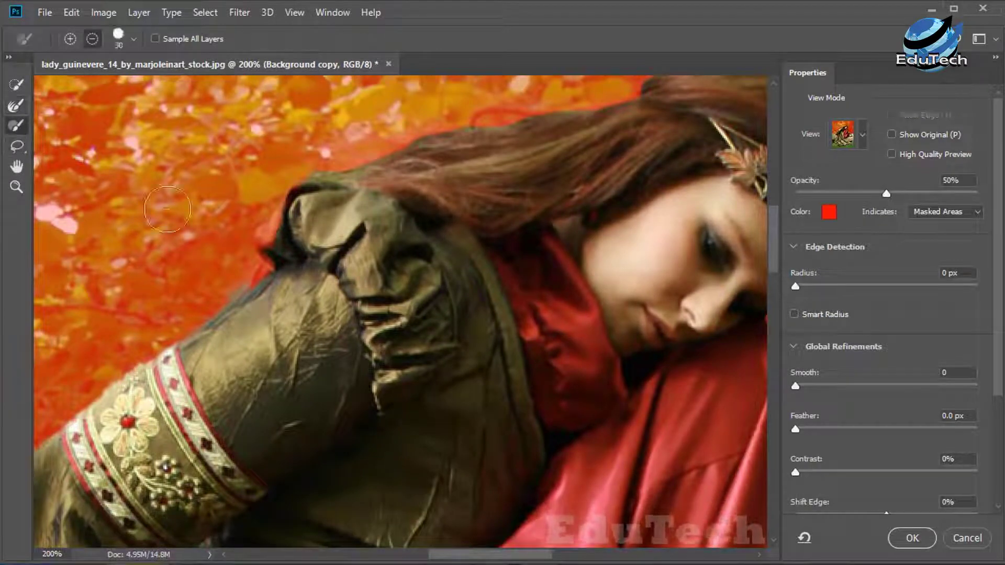
{"action": "left_click", "coordinate": [366, 204]}
{"action": "key", "text": "ctrl+z"}
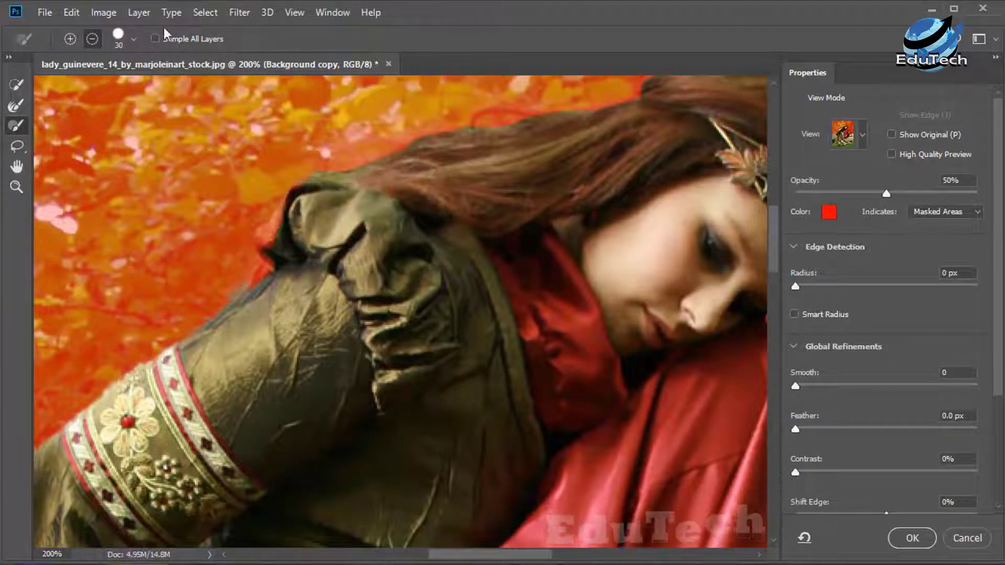
{"action": "key", "text": "bracketleft"}
{"action": "key", "text": "bracketleft"}
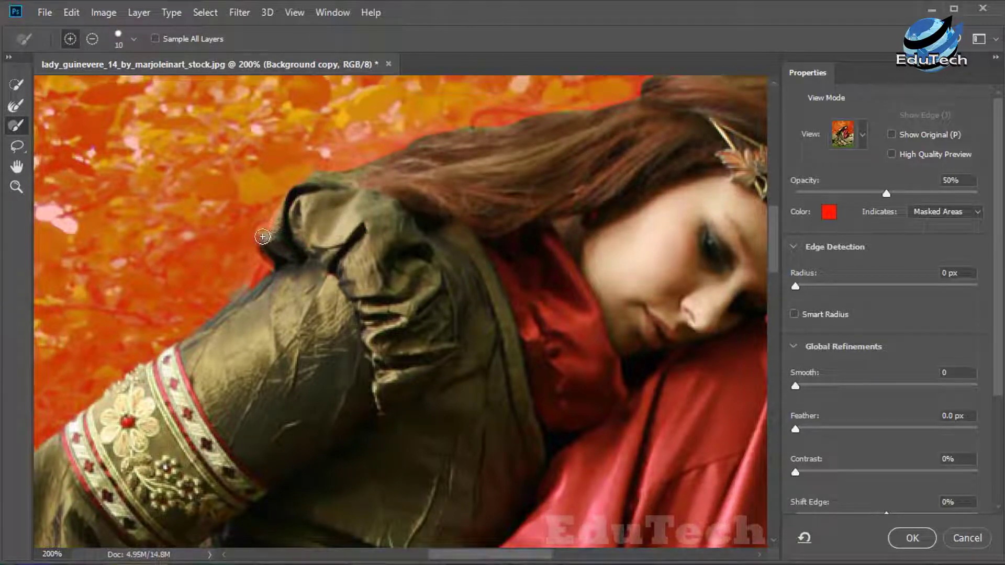
{"action": "mouse_move", "coordinate": [262, 237]}
{"action": "left_mouse_down"}
{"action": "mouse_move", "coordinate": [282, 214]}
{"action": "mouse_move", "coordinate": [252, 292]}
{"action": "mouse_move", "coordinate": [272, 244]}
{"action": "left_mouse_up"}
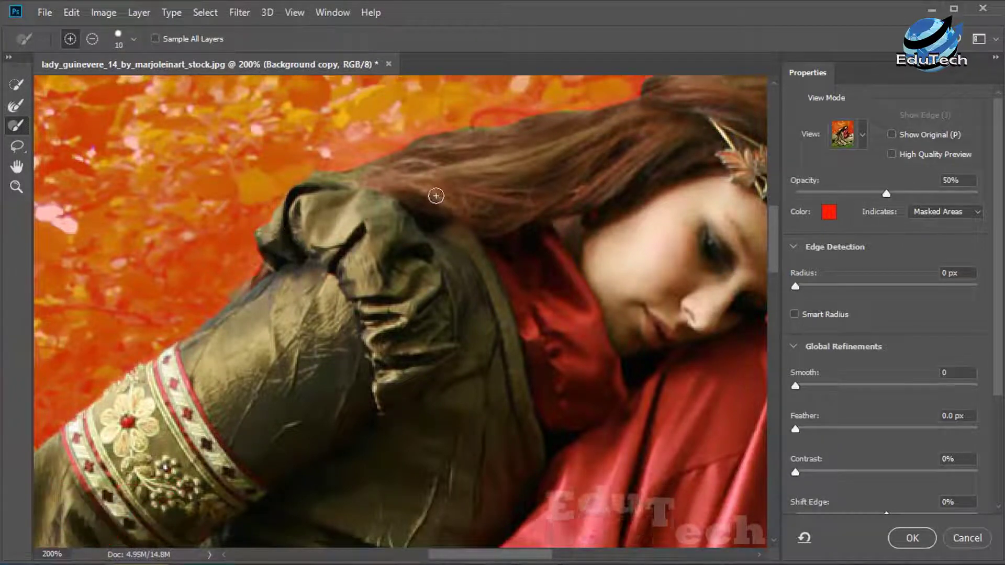
- Preview the detected edge, set the edge detection radius to 1 px and return to the masked overlay
{"action": "left_click", "coordinate": [15, 107]}
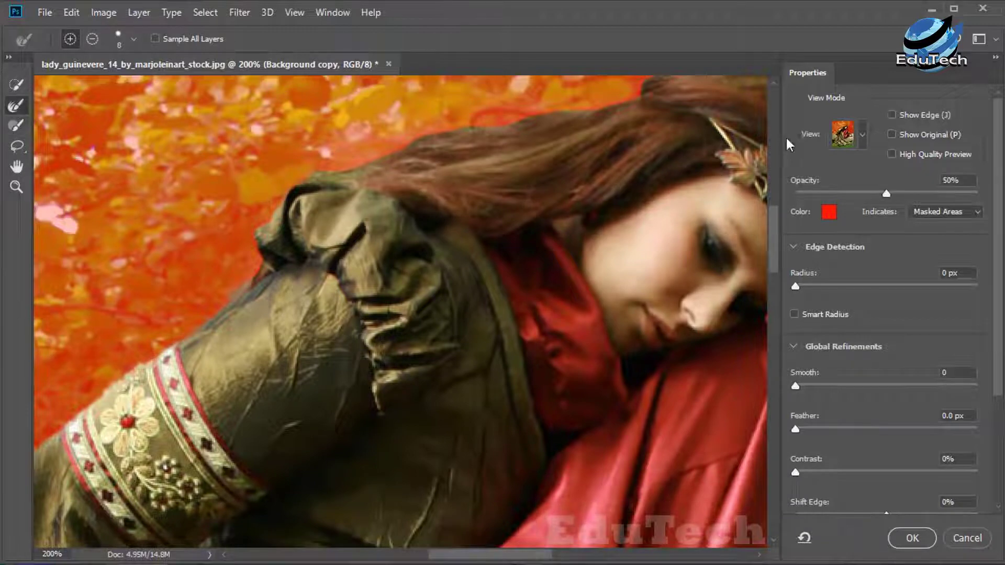
{"action": "left_click", "coordinate": [892, 114]}
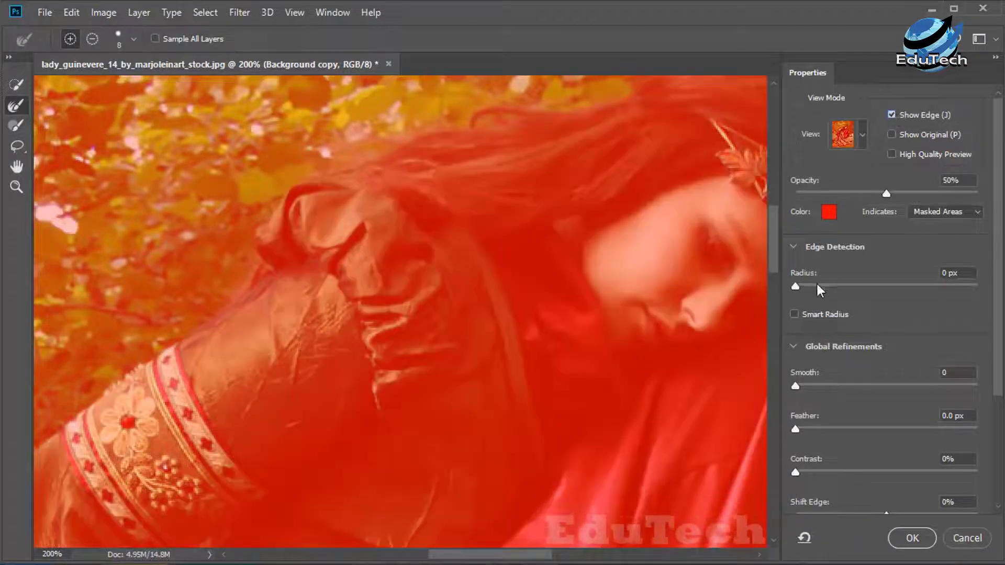
{"action": "left_click_drag", "start_coordinate": [800, 288], "coordinate": [806, 290]}
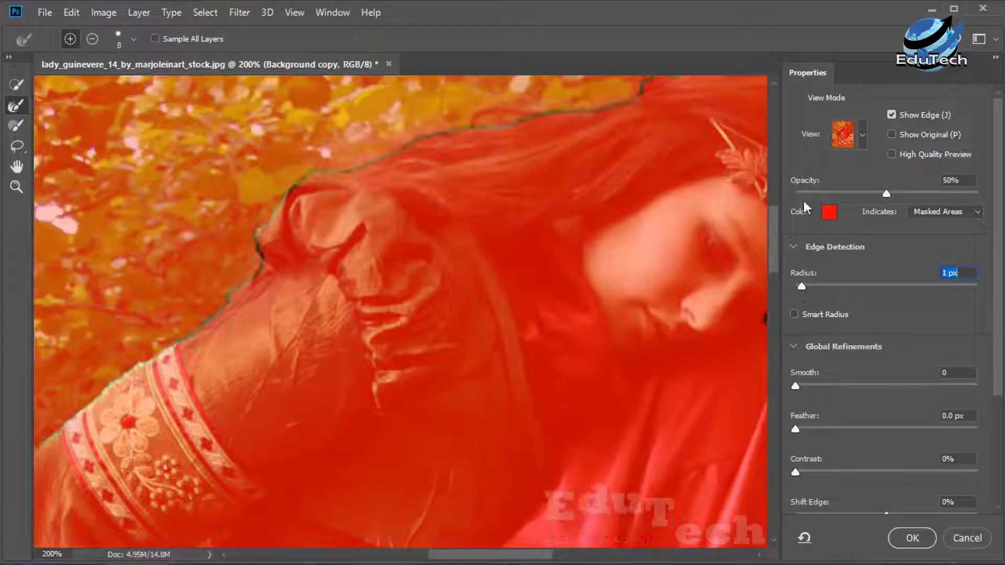
{"action": "left_click", "coordinate": [891, 115]}
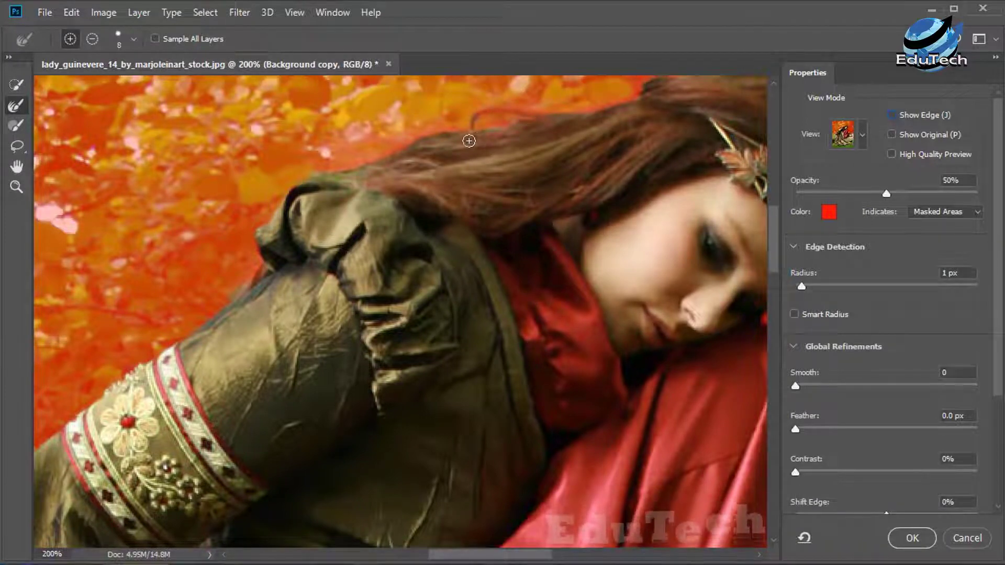
- Refine the edge around the loose strand and the head's hair, finishing with a size 10 subtracting brush
{"action": "left_click_drag", "start_coordinate": [470, 137], "coordinate": [508, 113]}
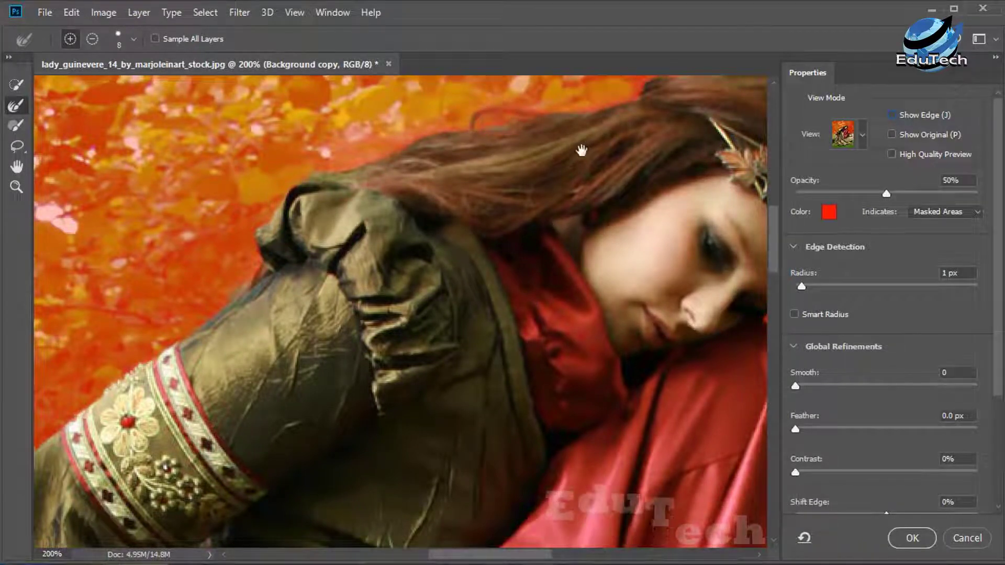
{"action": "left_click_drag", "start_coordinate": [579, 150], "coordinate": [426, 231]}
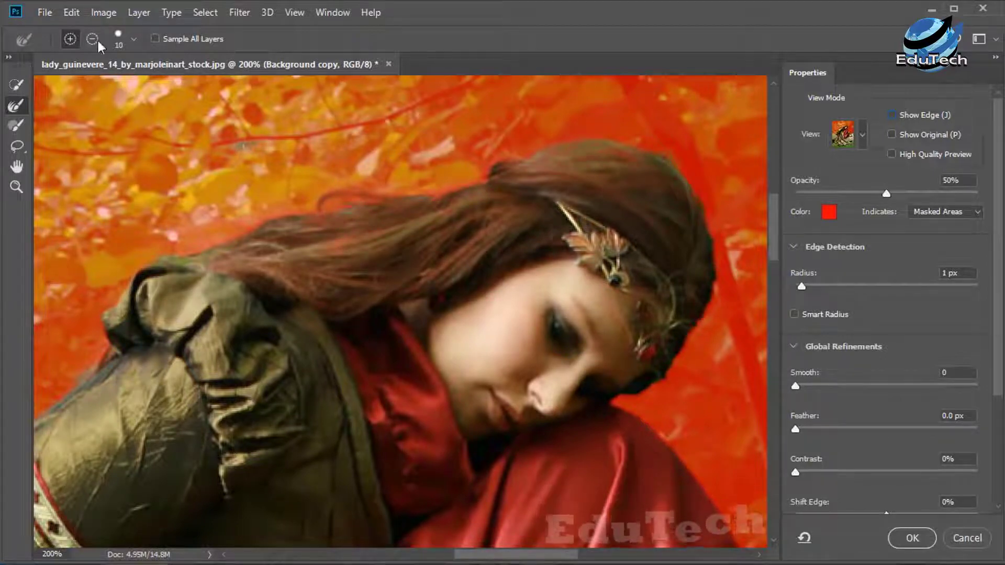
{"action": "left_click", "coordinate": [15, 125]}
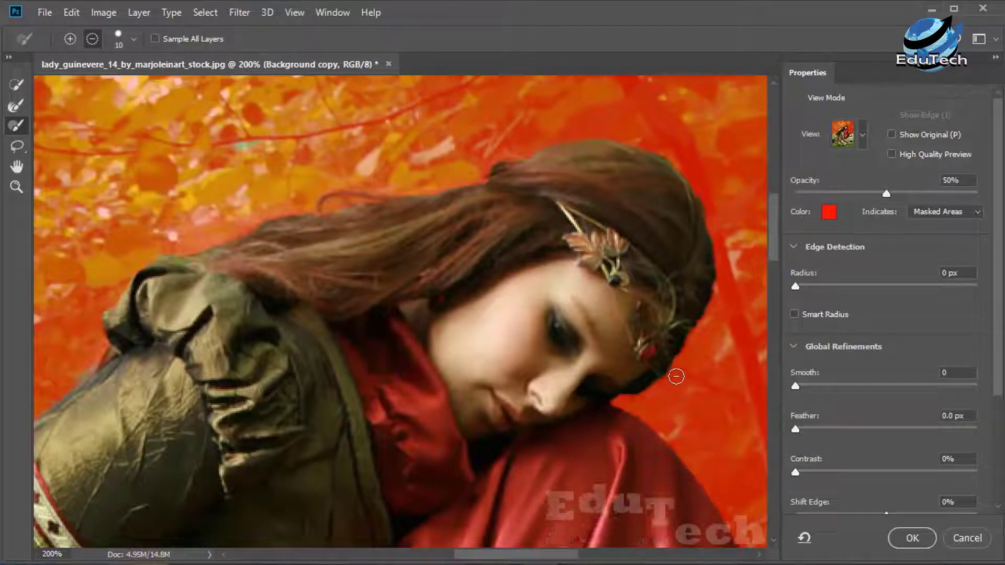
- Enable Decontaminate Colors and output the selection as a new layer with a layer mask
{"action": "key", "text": "ctrl+minus"}
{"action": "key", "text": "ctrl+minus"}
{"action": "key", "text": "ctrl+minus"}
{"action": "key", "text": "ctrl+minus"}
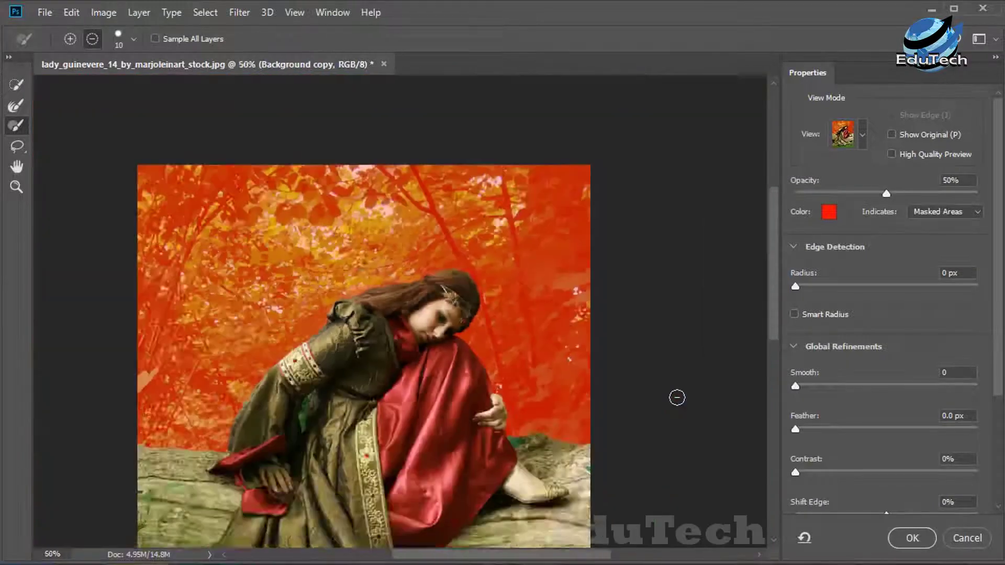
{"action": "scroll", "coordinate": [1001, 505], "scroll_direction": "down", "scroll_amount": 3}
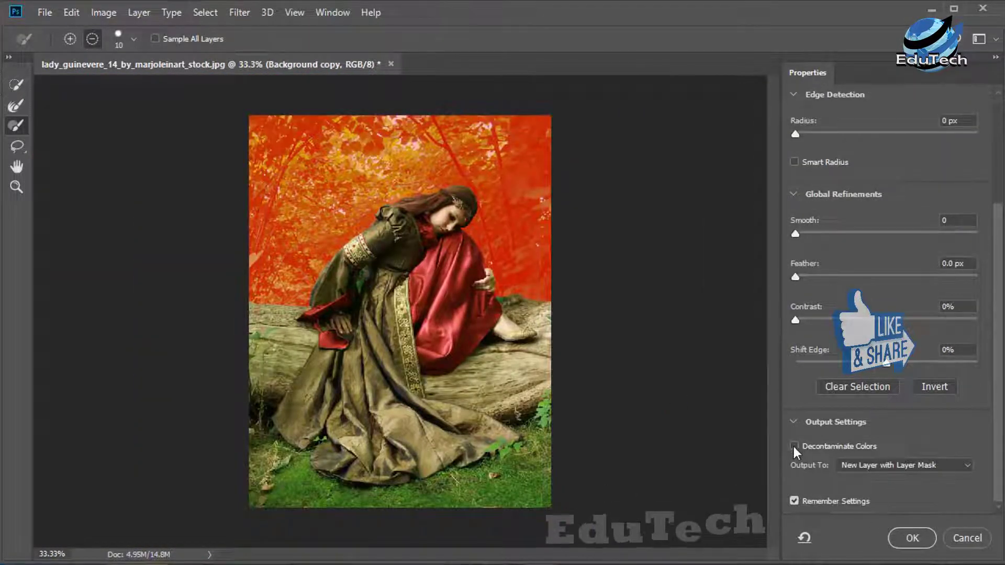
{"action": "left_click", "coordinate": [944, 467]}
{"action": "left_click", "coordinate": [914, 508]}
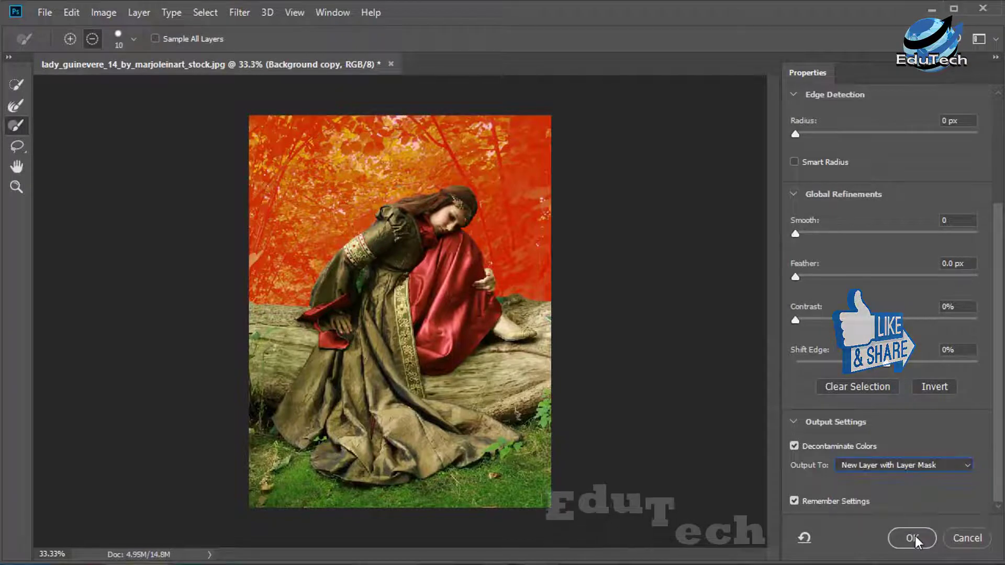
{"action": "left_click", "coordinate": [915, 537]}
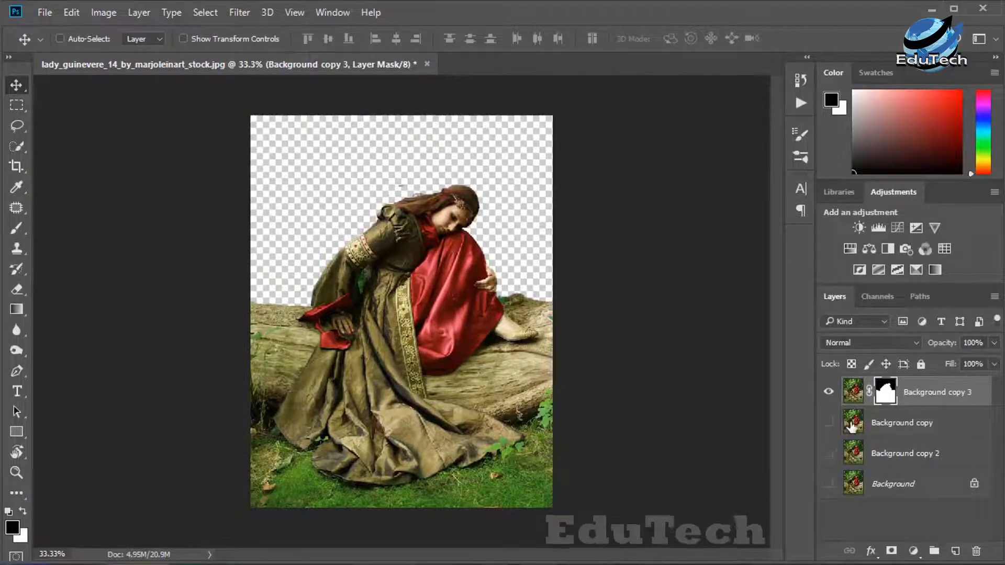
- Display only the layer mask of Background copy 3, paint out the stray mark above the log in black and increase the brush hardness
{"action": "left_click", "coordinate": [831, 423]}
{"action": "left_click", "coordinate": [832, 423]}
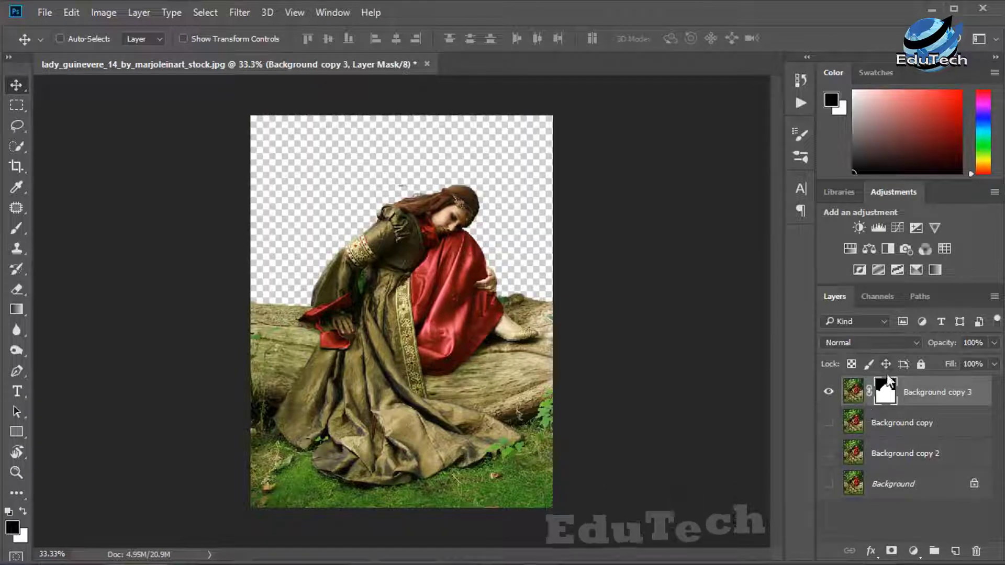
{"action": "left_click", "coordinate": [886, 396], "text": "alt"}
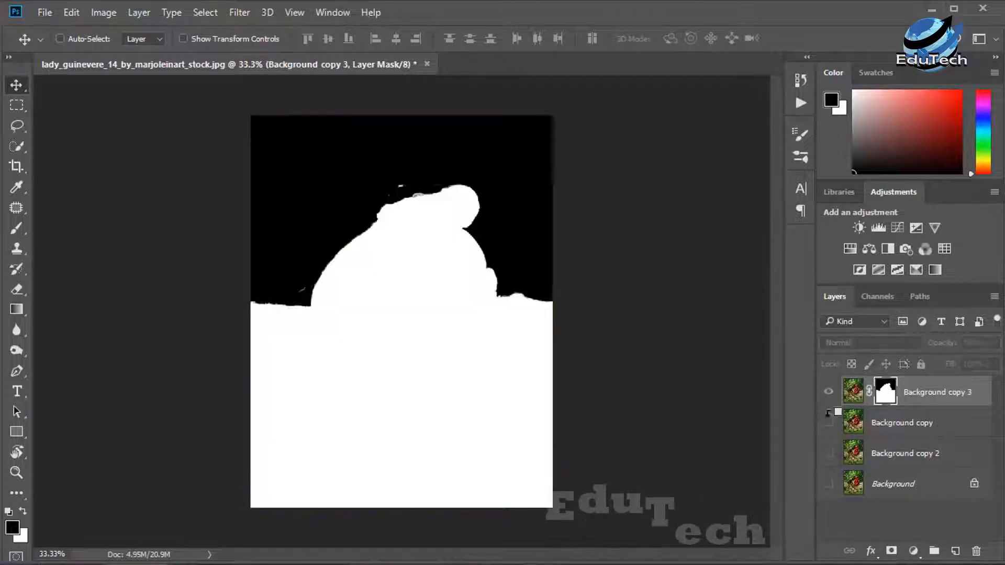
{"action": "key", "text": "ctrl+plus"}
{"action": "key", "text": "ctrl+plus"}
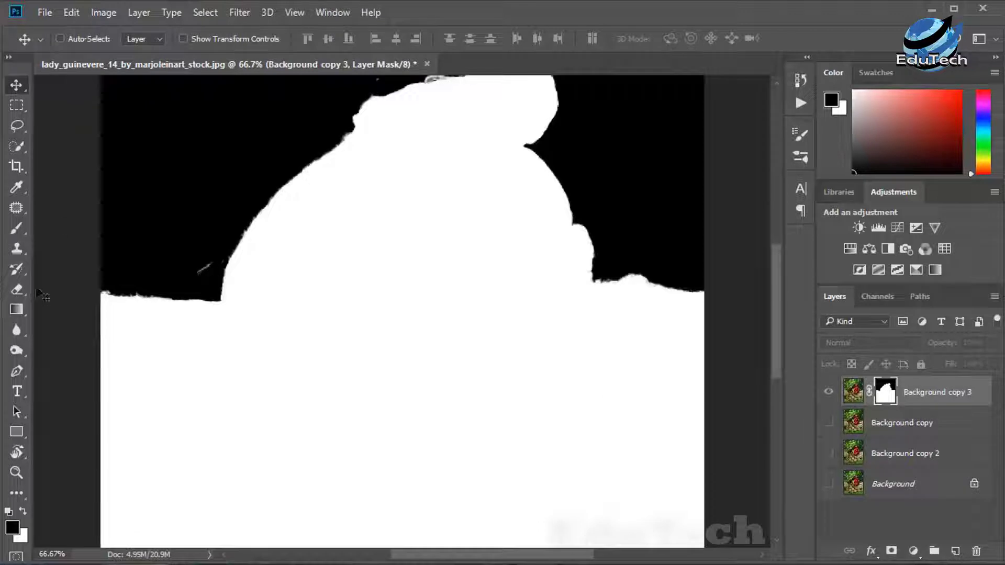
{"action": "left_click", "coordinate": [13, 230]}
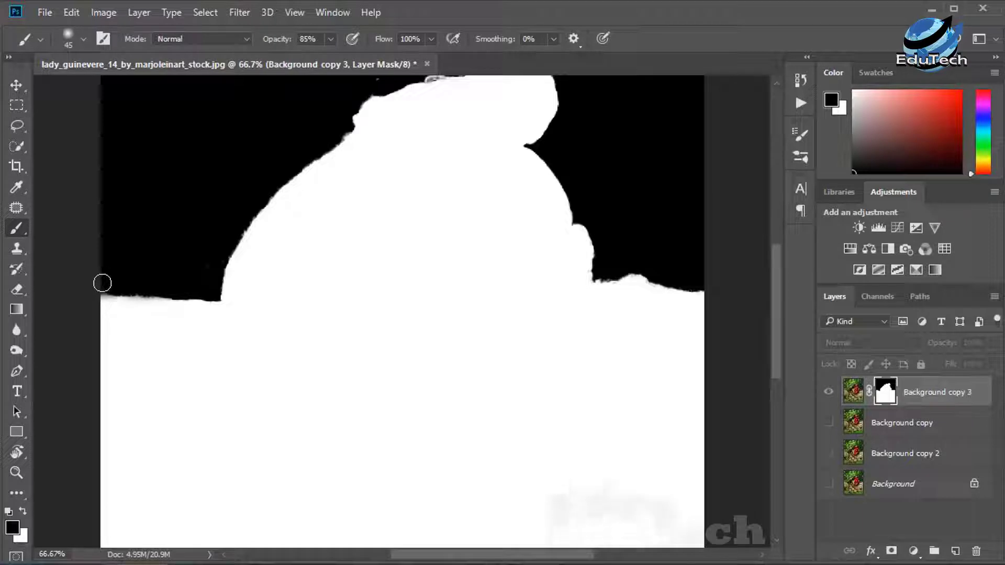
{"action": "left_click", "coordinate": [82, 40]}
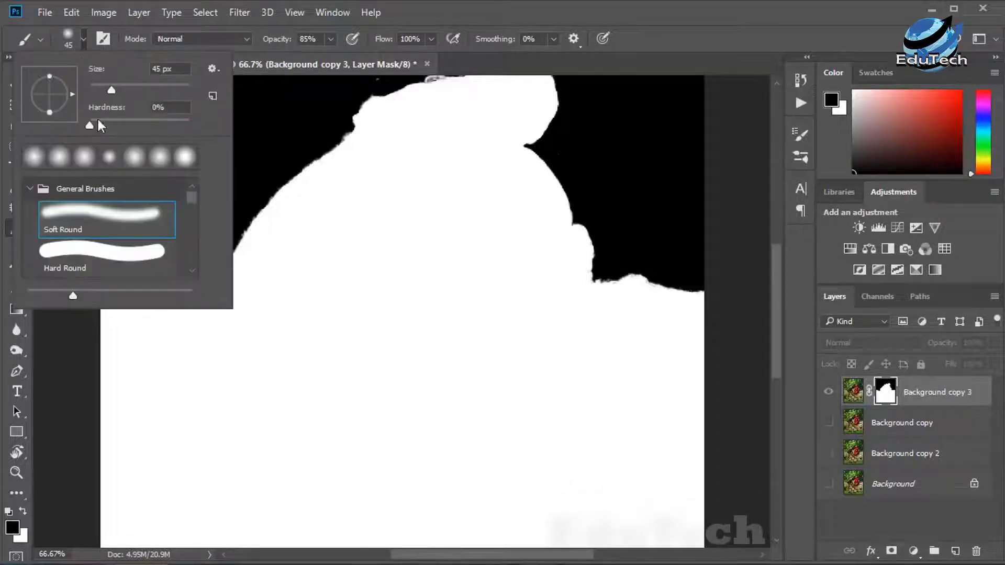
{"action": "left_click_drag", "start_coordinate": [91, 125], "coordinate": [122, 127]}
{"action": "left_click", "coordinate": [274, 99]}
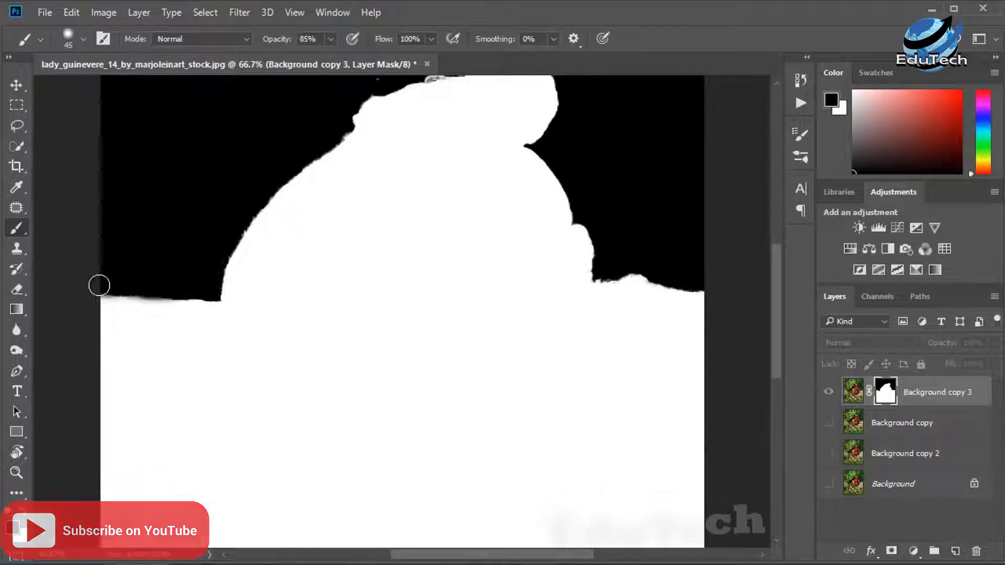
- Paint the white specks above the hair black on the mask with the size 45 brush
{"action": "mouse_move", "coordinate": [539, 207]}
{"action": "left_mouse_down"}
{"action": "mouse_move", "coordinate": [350, 227]}
{"action": "mouse_move", "coordinate": [343, 274]}
{"action": "mouse_move", "coordinate": [390, 343]}
{"action": "left_mouse_up"}
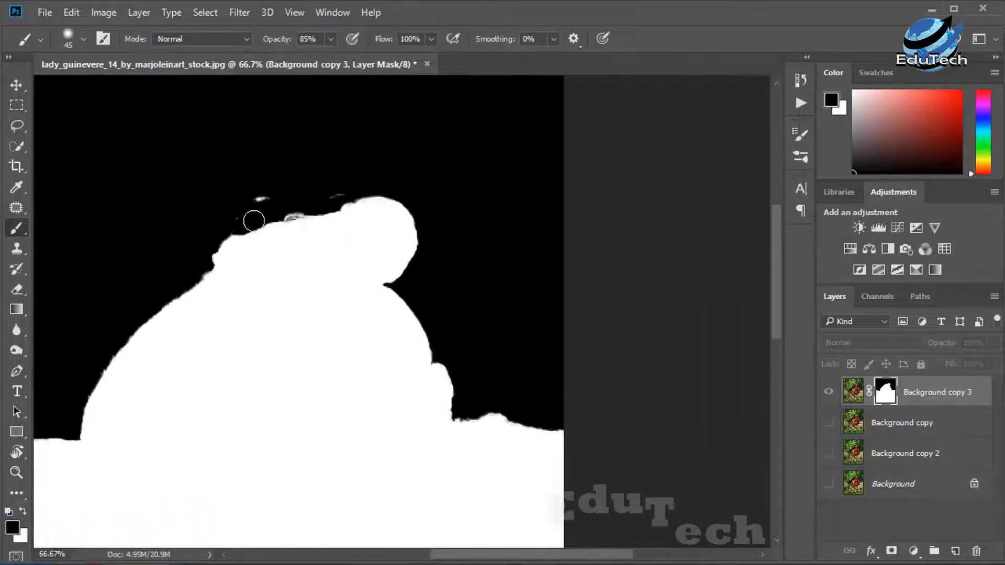
{"action": "mouse_move", "coordinate": [254, 220]}
{"action": "left_mouse_down"}
{"action": "mouse_move", "coordinate": [268, 190]}
{"action": "mouse_move", "coordinate": [258, 196]}
{"action": "mouse_move", "coordinate": [343, 193]}
{"action": "left_mouse_up"}
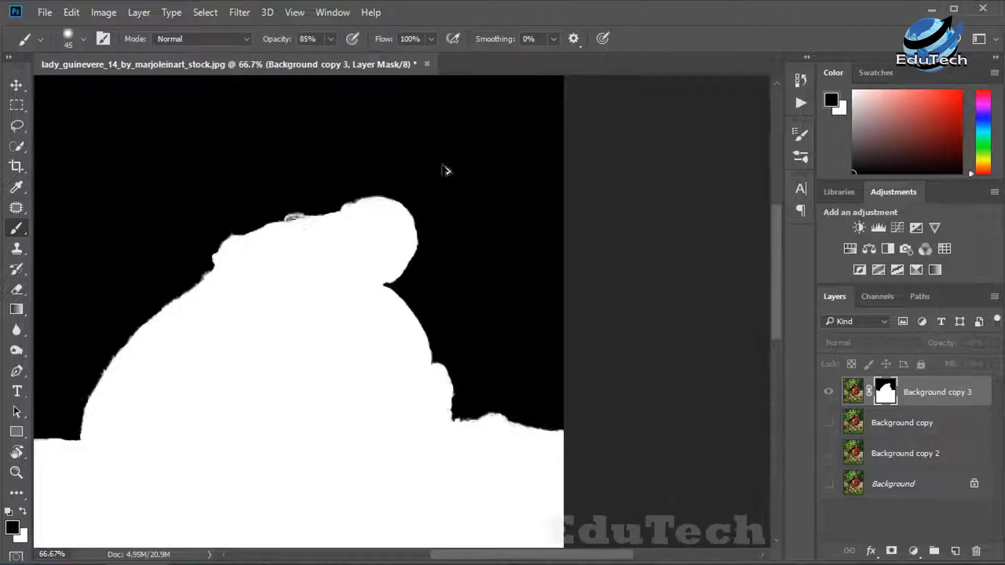
{"action": "left_click_drag", "start_coordinate": [317, 194], "coordinate": [349, 192]}
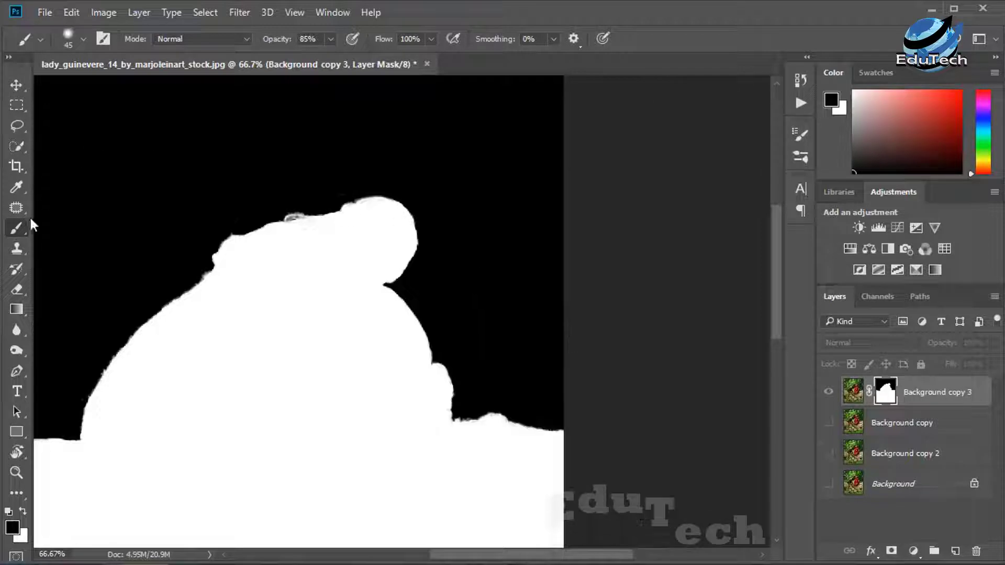
- Set the brush mode to Overlay and darken the grey fringe around the hair strand on the mask, finishing at size 20
{"action": "left_click", "coordinate": [198, 39]}
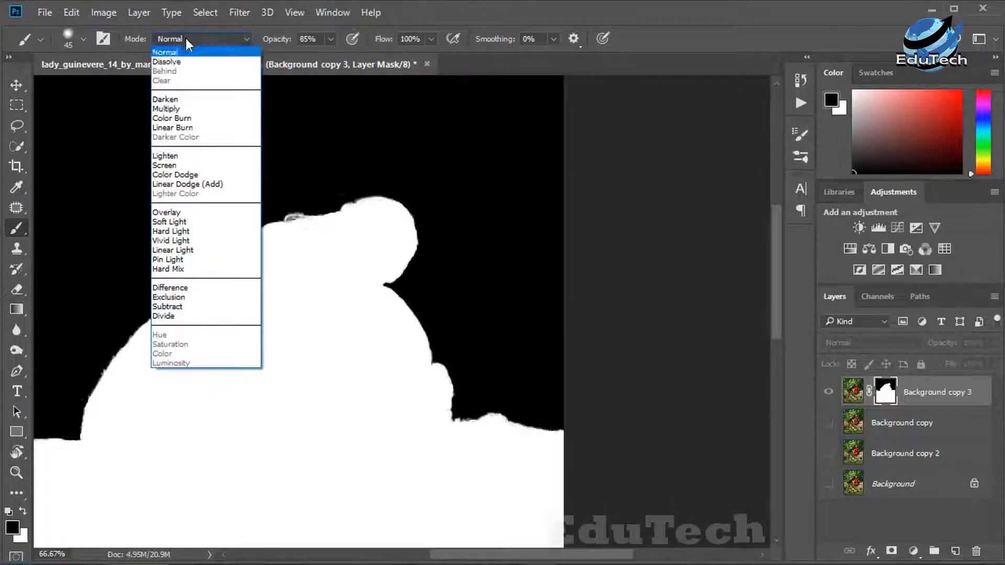
{"action": "left_click", "coordinate": [166, 212]}
{"action": "key", "text": "ctrl+plus"}
{"action": "key", "text": "ctrl+plus"}
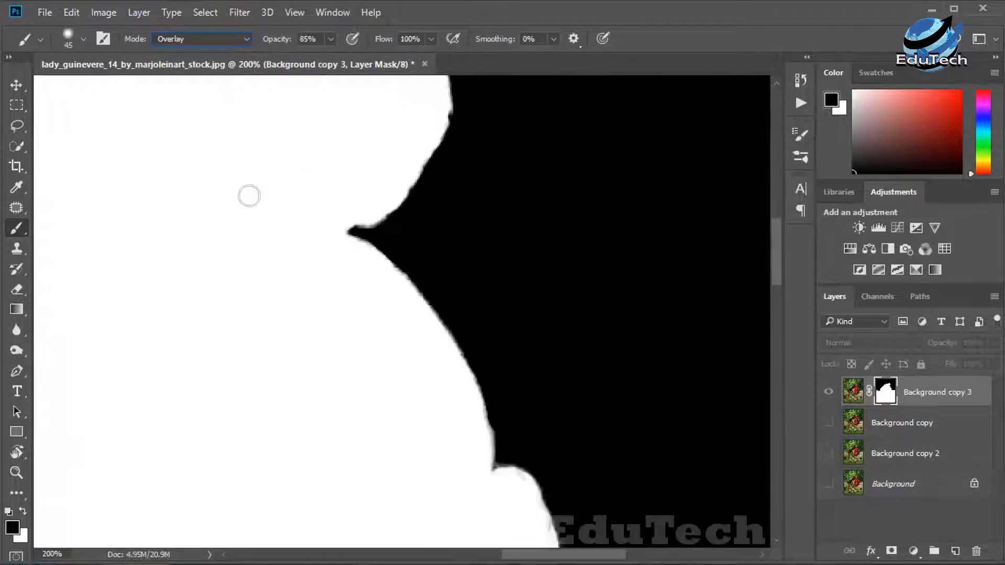
{"action": "left_click_drag", "start_coordinate": [311, 181], "coordinate": [460, 405]}
{"action": "key", "text": "bracketleft"}
{"action": "key", "text": "bracketleft"}
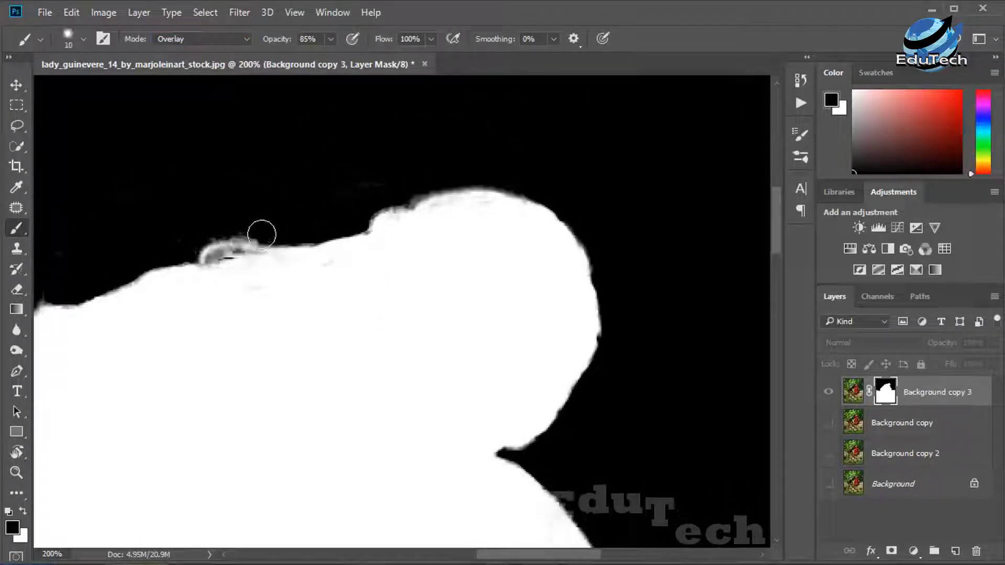
{"action": "key", "text": "bracketright"}
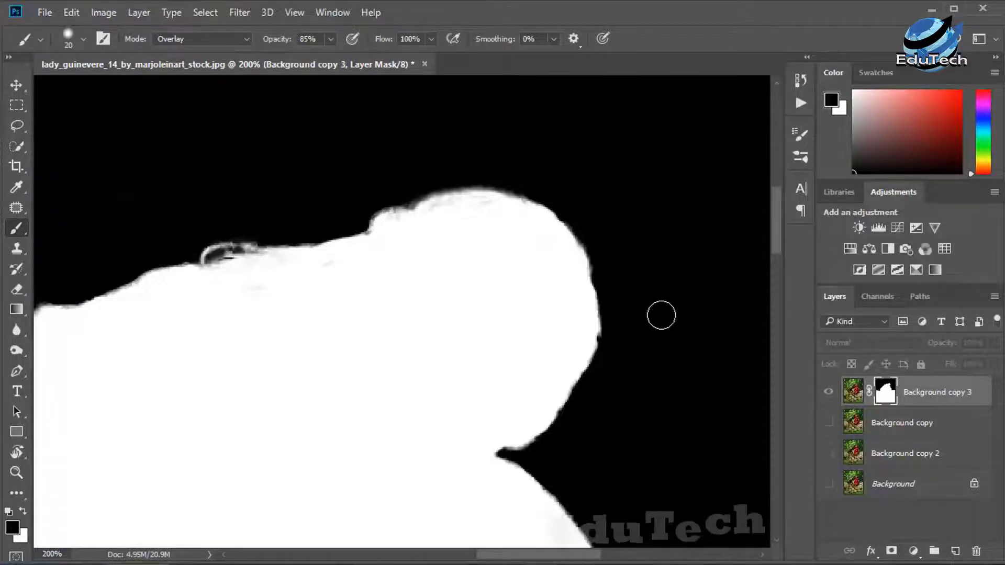
- Leave the mask-only display and show the whole masked image
{"action": "key", "text": "ctrl+minus"}
{"action": "key", "text": "ctrl+minus"}
{"action": "key", "text": "ctrl+minus"}
{"action": "key", "text": "ctrl+minus"}
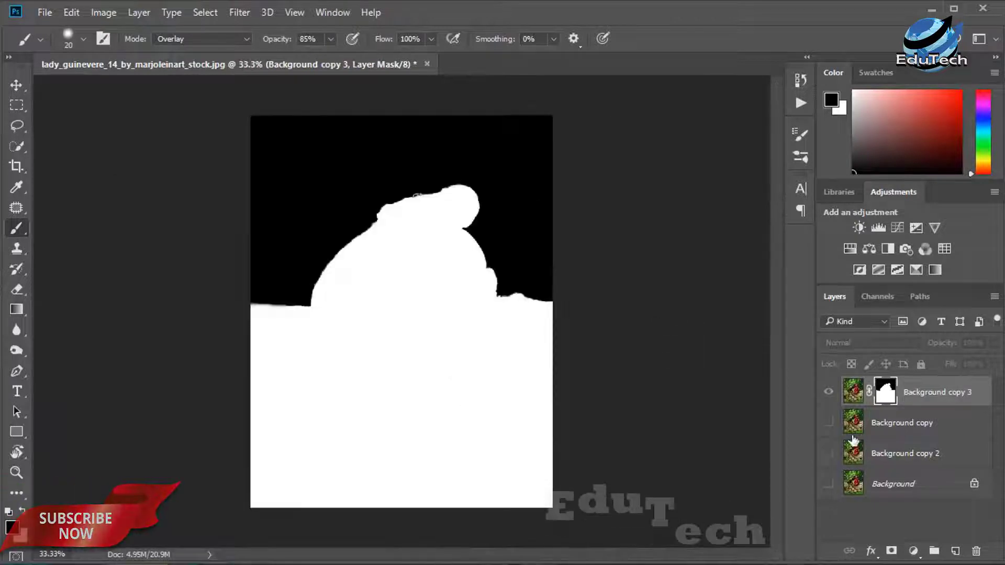
{"action": "left_click", "coordinate": [883, 396], "text": "alt"}
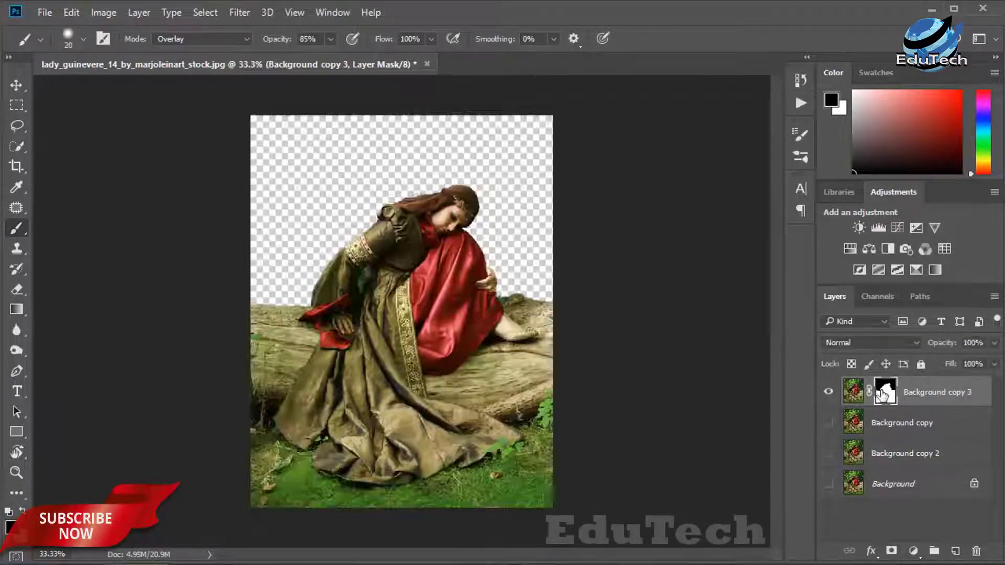
- Show and select the Background copy layer and start a Tilt-Shift blur on it
{"action": "left_click", "coordinate": [829, 423]}
{"action": "left_click", "coordinate": [878, 427]}
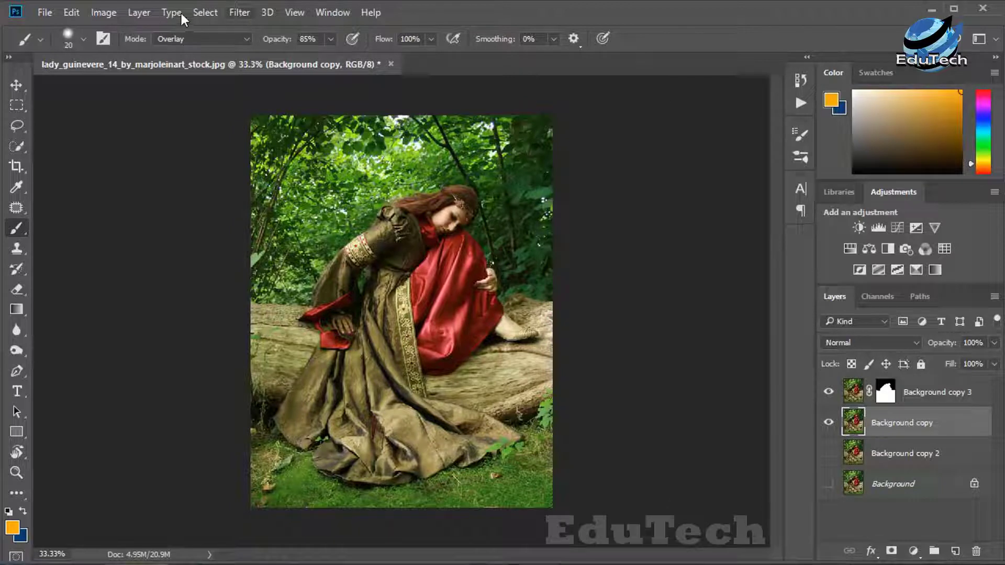
{"action": "left_click", "coordinate": [234, 12]}
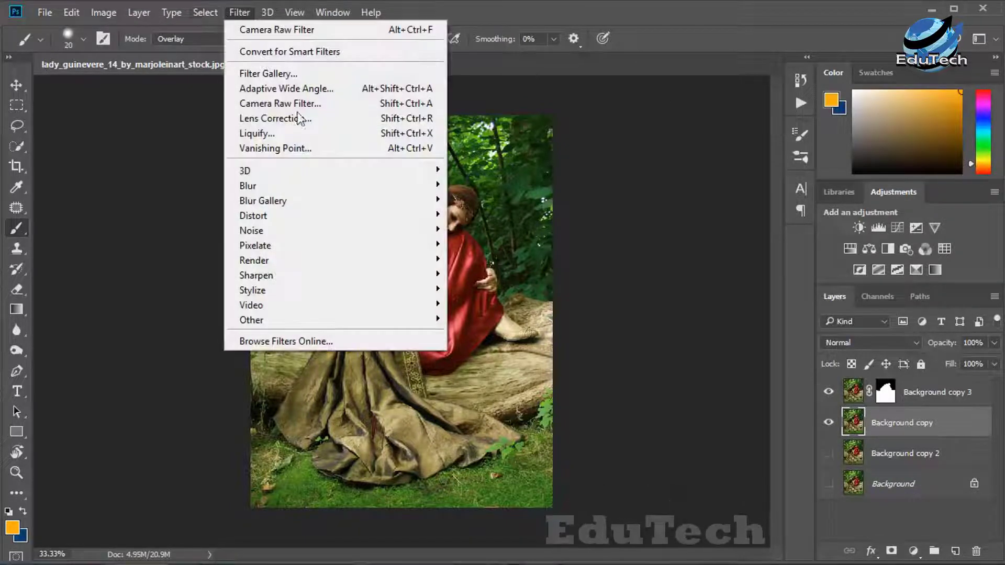
{"action": "mouse_move", "coordinate": [442, 205]}
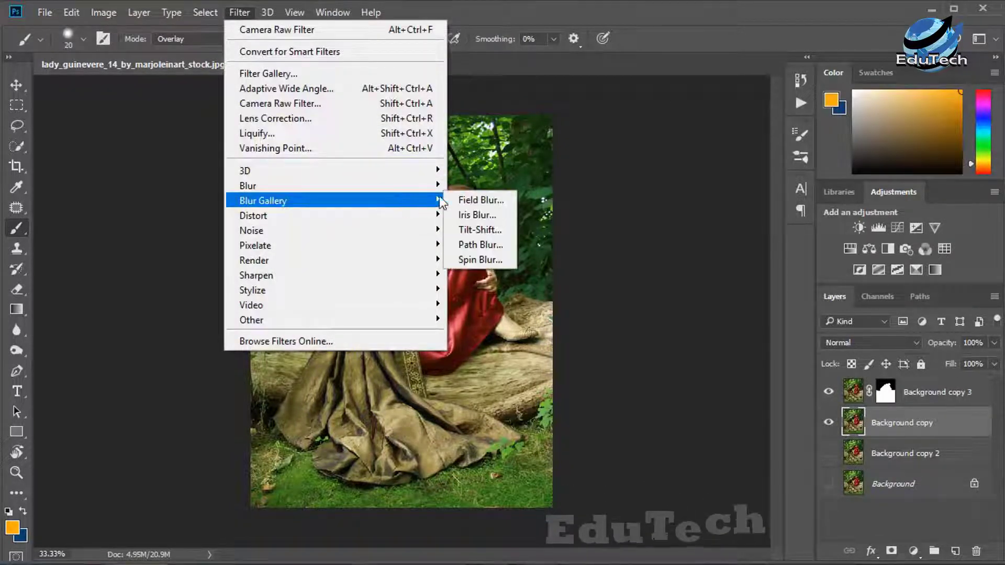
{"action": "left_click", "coordinate": [488, 230]}
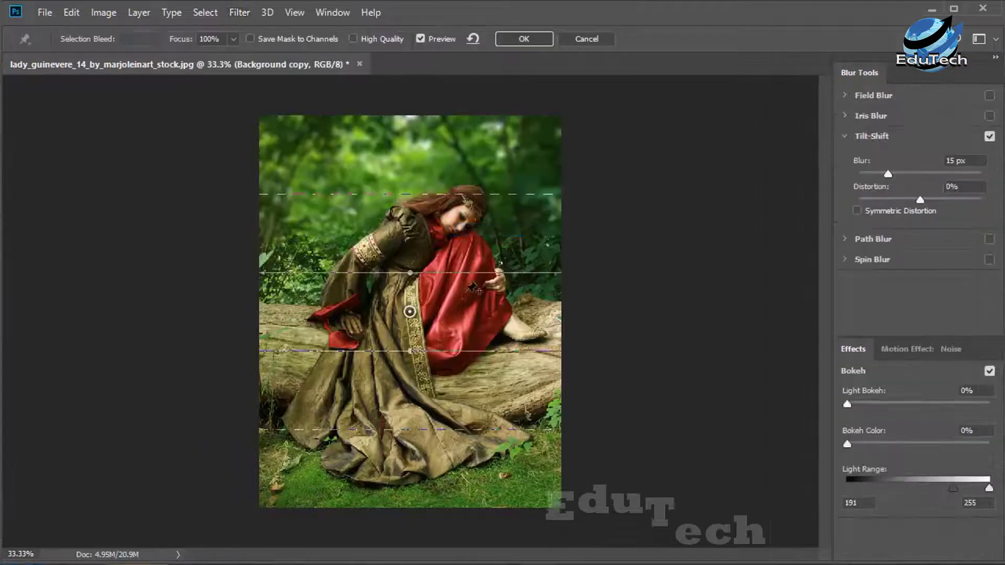
- Move the tilt-shift focus band down over the lower dress and grass, with its upper fade line at the log's top edge
{"action": "left_click_drag", "start_coordinate": [436, 351], "coordinate": [438, 384]}
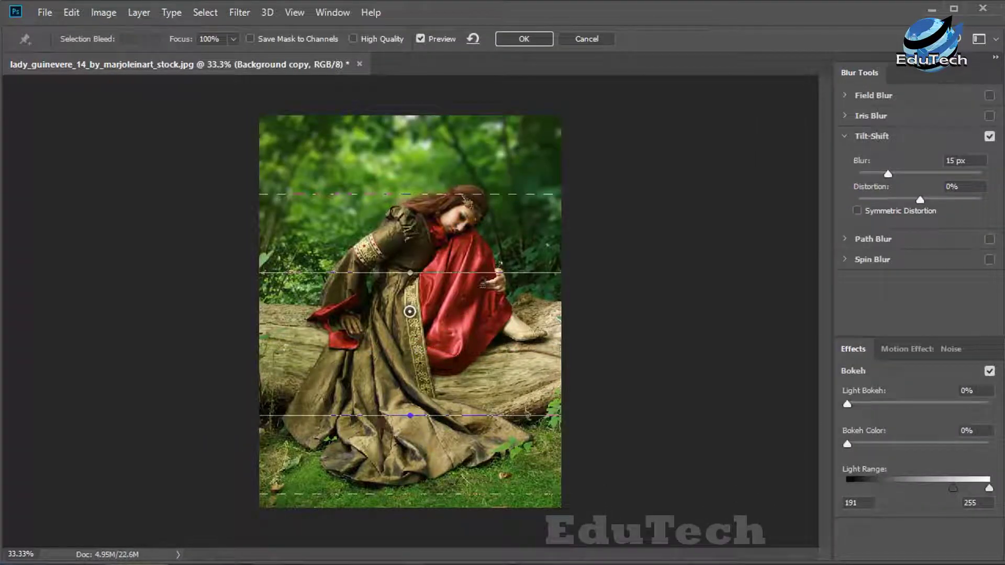
{"action": "left_click_drag", "start_coordinate": [483, 273], "coordinate": [479, 310]}
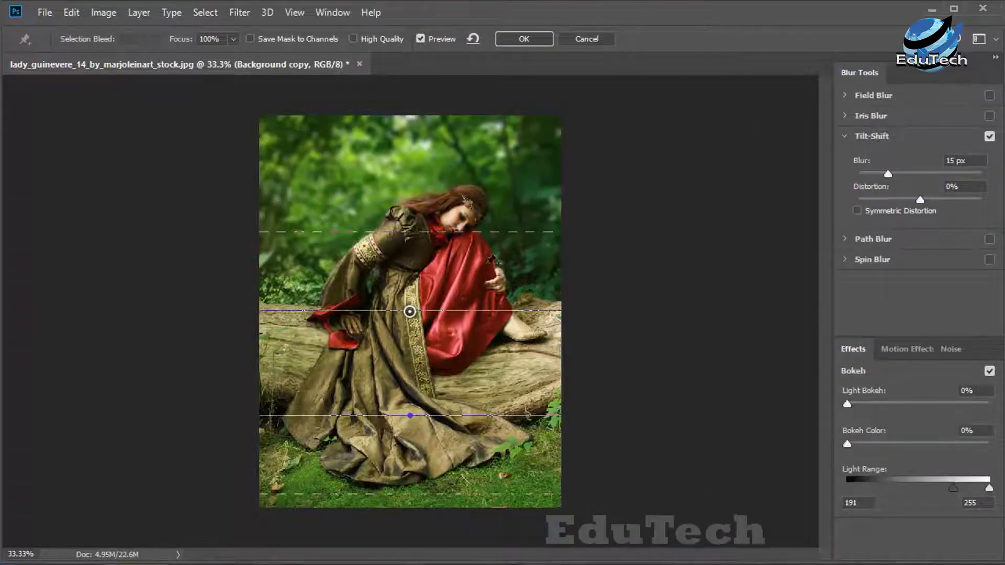
{"action": "left_click_drag", "start_coordinate": [488, 267], "coordinate": [480, 287]}
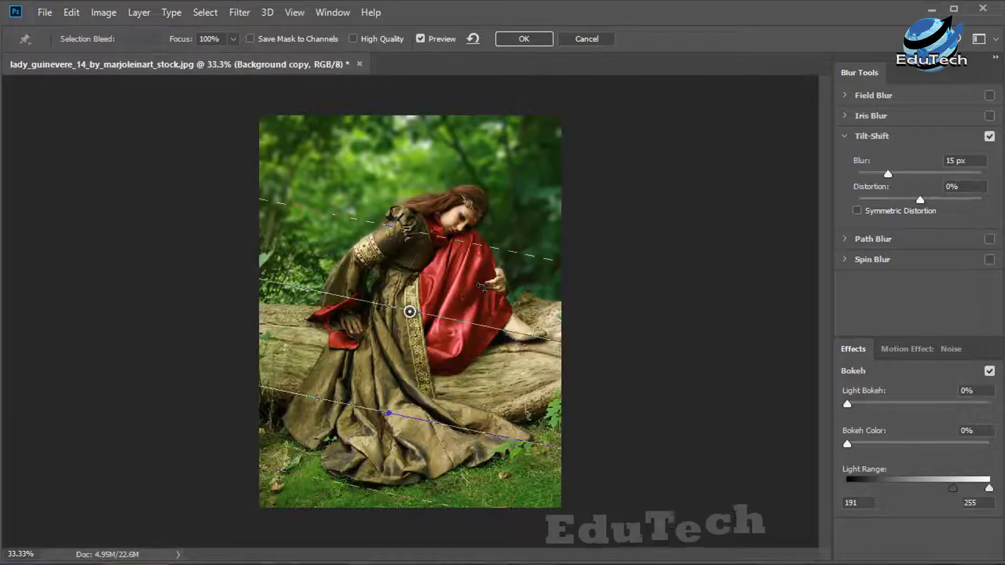
{"action": "key", "text": "ctrl+z"}
{"action": "left_click_drag", "start_coordinate": [466, 328], "coordinate": [455, 390]}
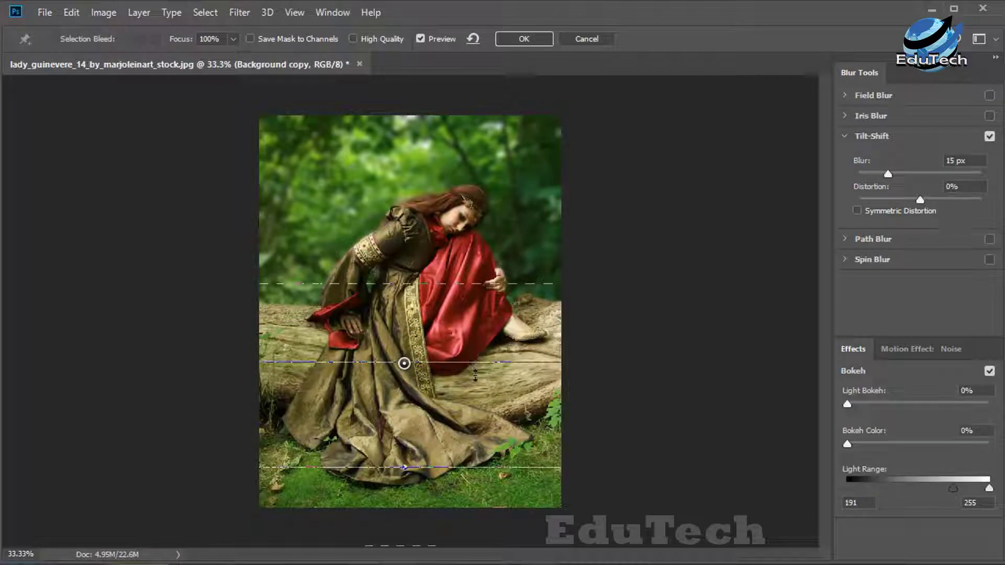
{"action": "left_click_drag", "start_coordinate": [492, 283], "coordinate": [493, 309]}
- Set the Tilt-Shift blur to 17 px and apply the filter to the background layer
{"action": "left_click", "coordinate": [887, 174]}
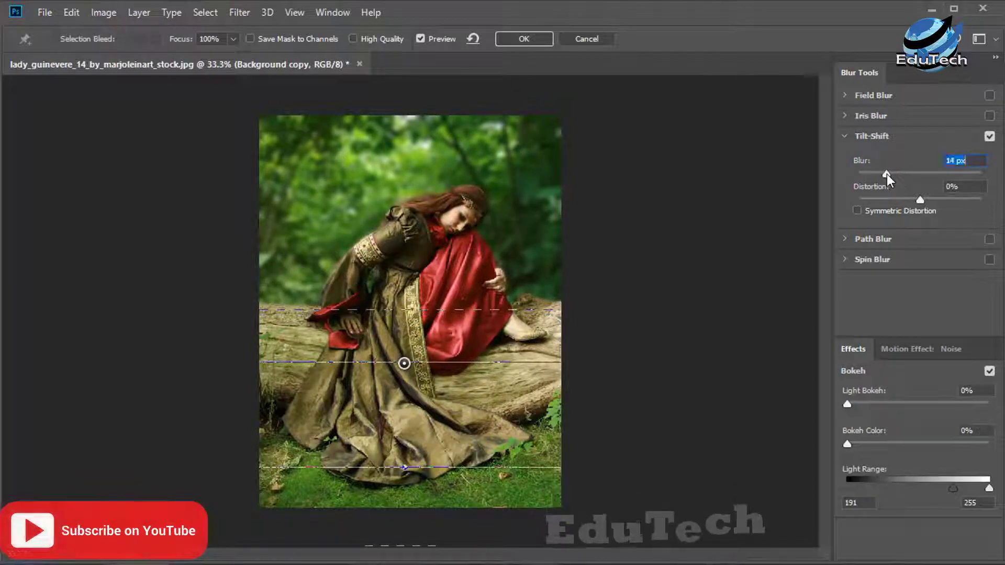
{"action": "left_click_drag", "start_coordinate": [887, 174], "coordinate": [890, 174]}
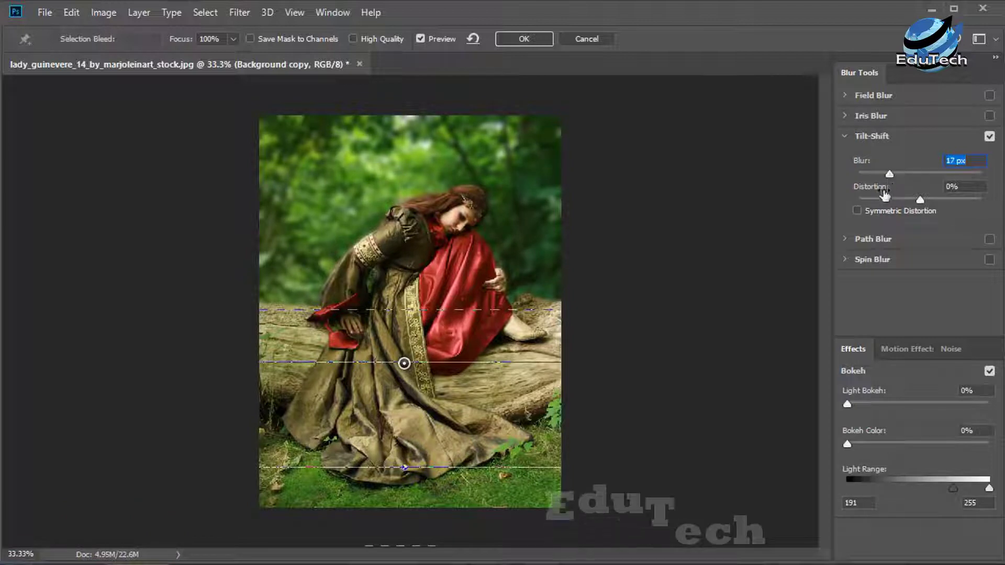
{"action": "left_click", "coordinate": [529, 38]}
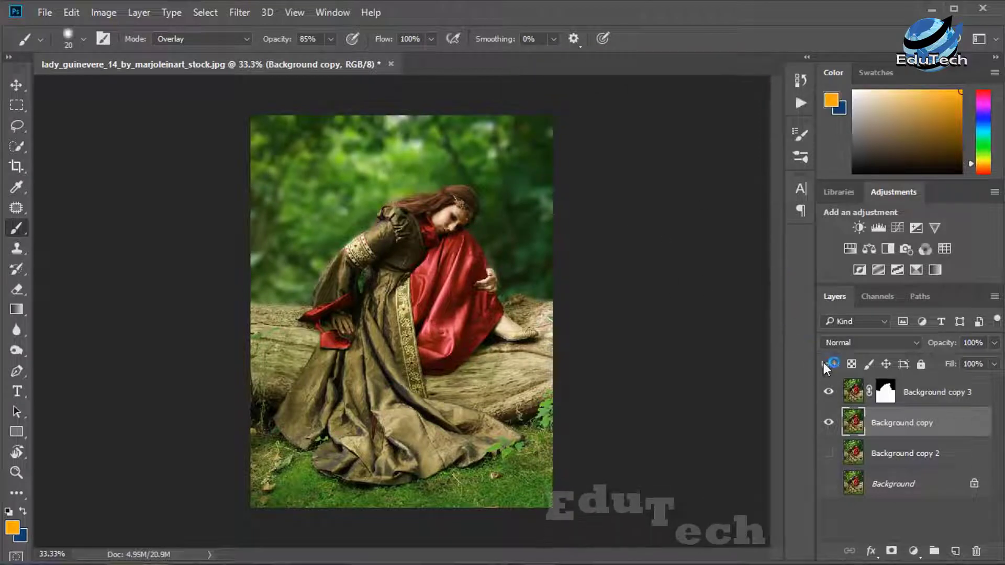
- Duplicate the masked Background copy 3 layer, hide the original and apply the layer mask on the duplicate
{"action": "left_click", "coordinate": [927, 394]}
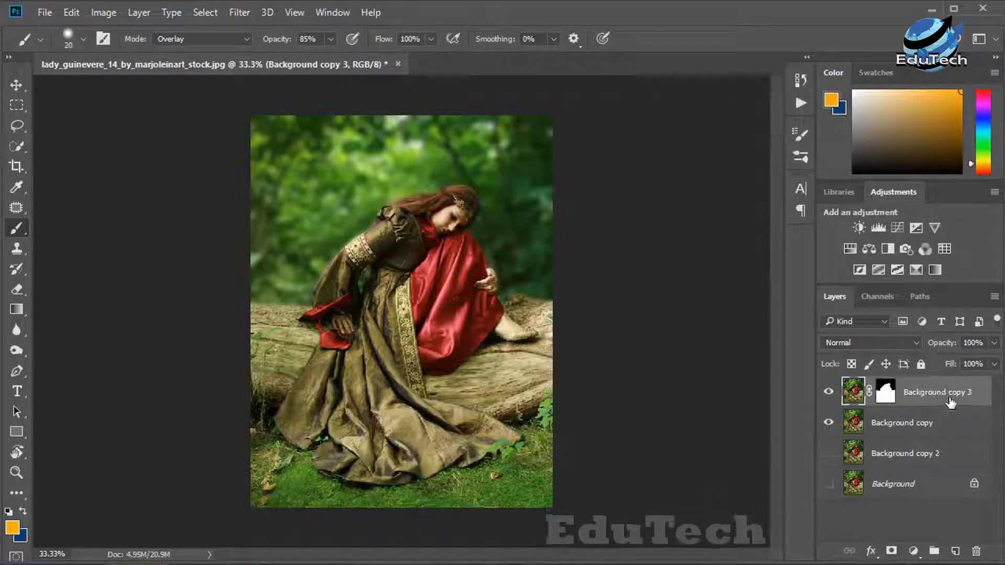
{"action": "left_click_drag", "start_coordinate": [952, 398], "coordinate": [955, 551]}
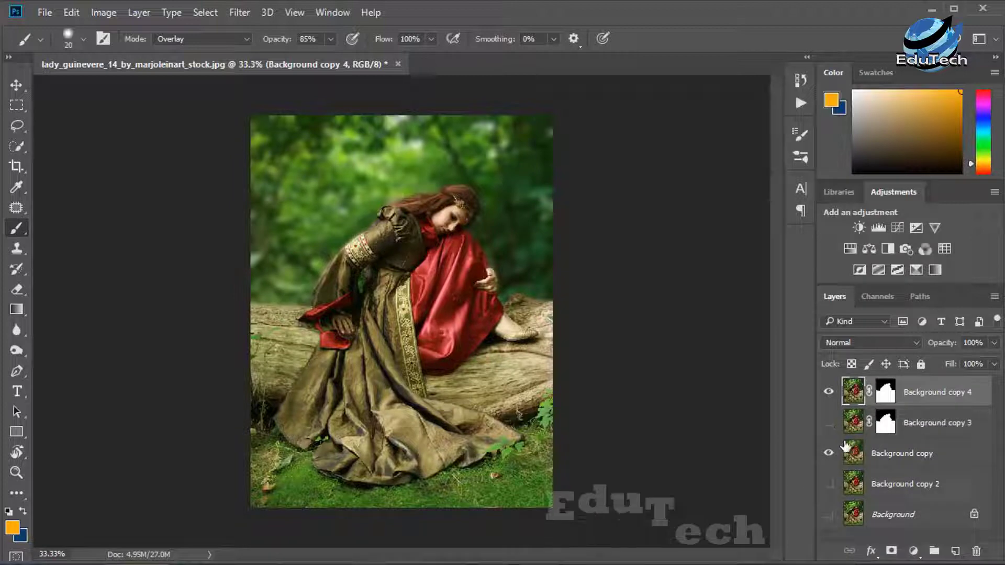
{"action": "right_click", "coordinate": [889, 391]}
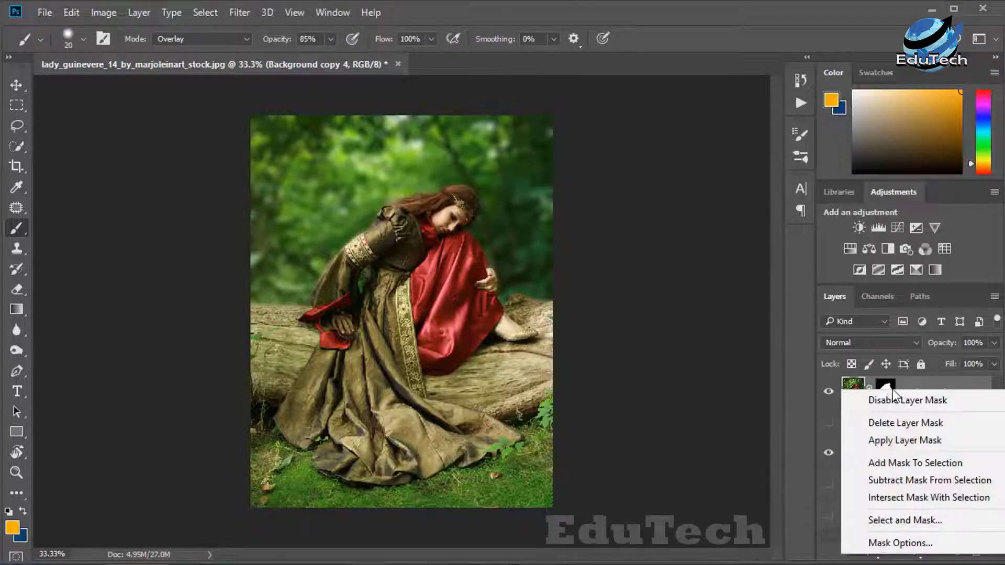
{"action": "left_click", "coordinate": [904, 440]}
- Start a Tilt-Shift blur from the Blur Gallery on the duplicated cutout layer, Background copy 4
{"action": "left_click", "coordinate": [241, 15]}
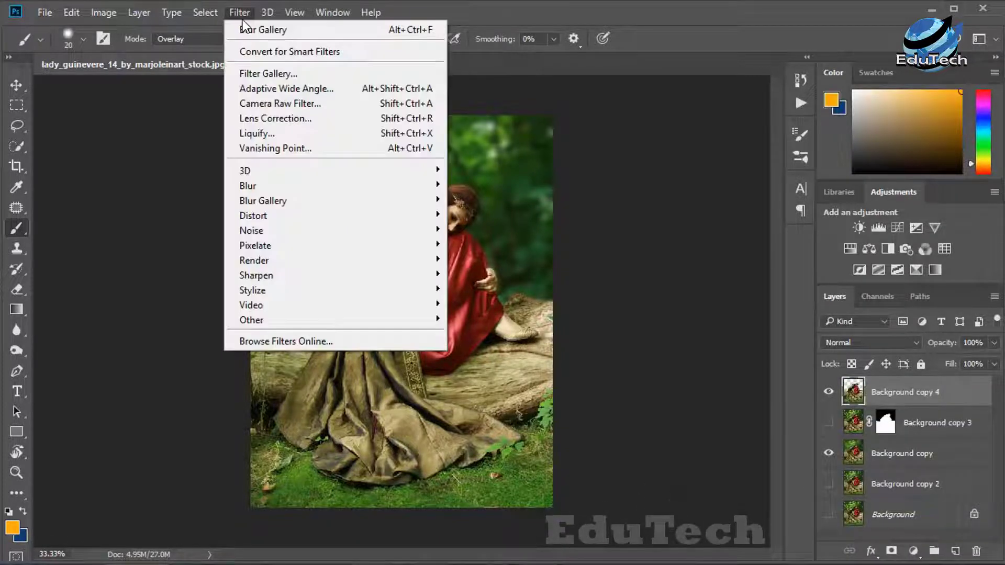
{"action": "left_click", "coordinate": [238, 15]}
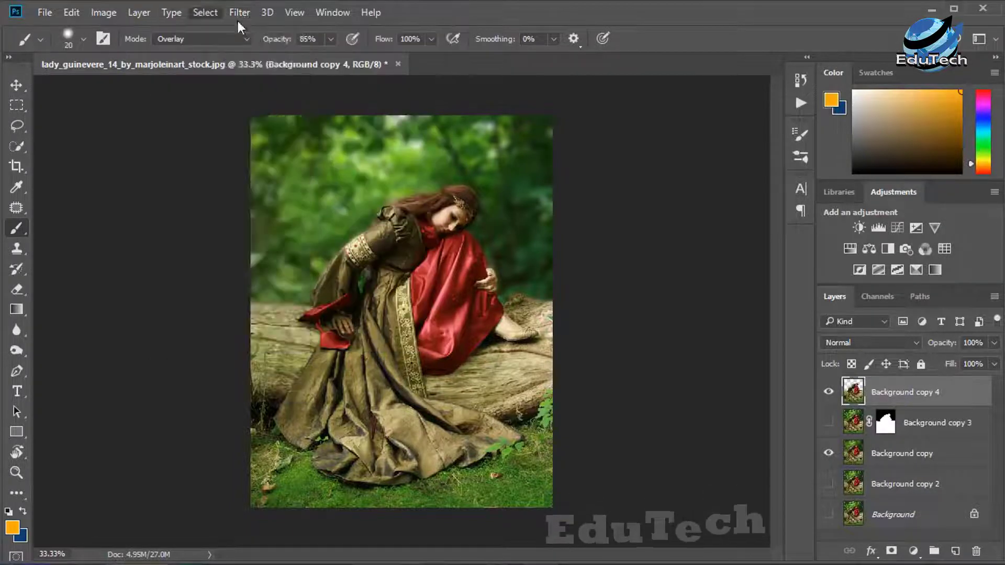
{"action": "left_click", "coordinate": [238, 15]}
{"action": "mouse_move", "coordinate": [299, 200]}
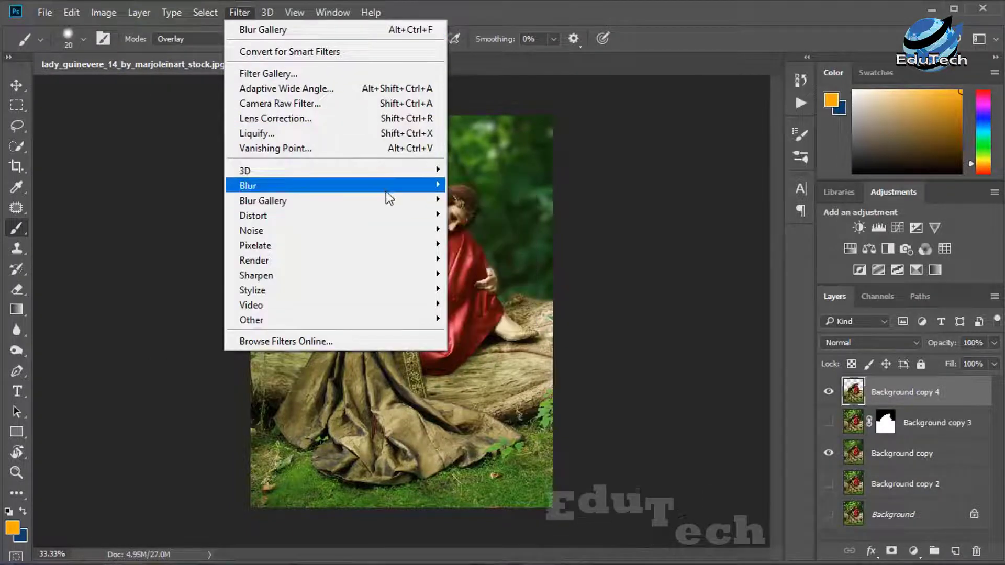
{"action": "mouse_move", "coordinate": [385, 186]}
{"action": "mouse_move", "coordinate": [441, 206]}
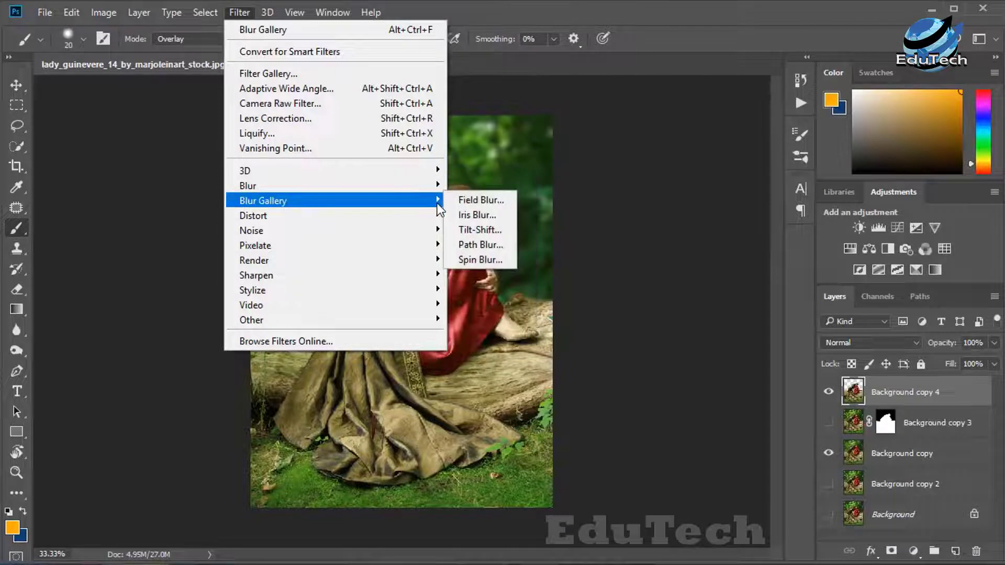
{"action": "left_click", "coordinate": [480, 230]}
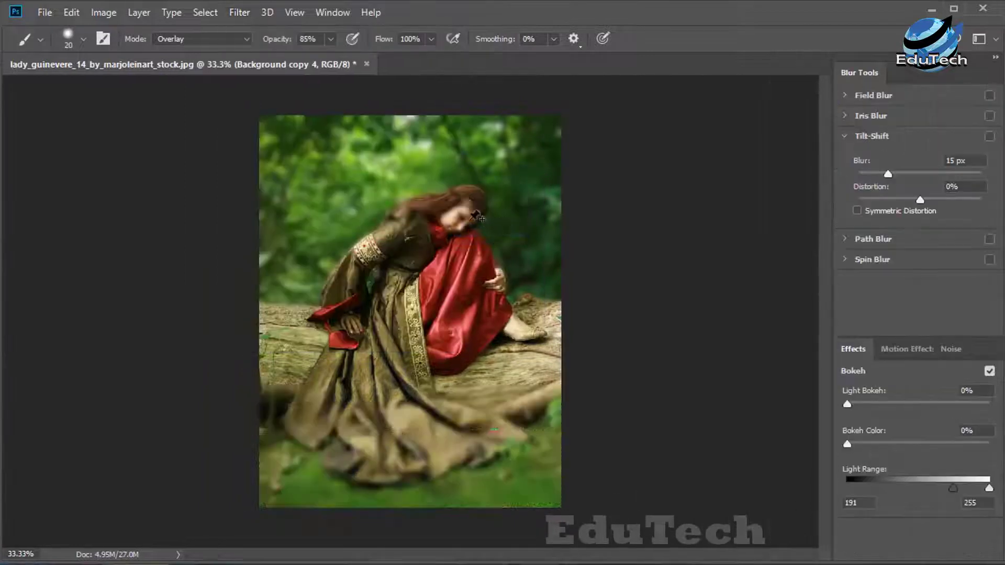
- Raise the upper tilt-shift focus and fade lines above the woman's head, and shift the whole focus band downward
{"action": "left_click_drag", "start_coordinate": [472, 195], "coordinate": [473, 126]}
{"action": "left_click_drag", "start_coordinate": [467, 273], "coordinate": [466, 236]}
{"action": "left_click_drag", "start_coordinate": [483, 189], "coordinate": [482, 173]}
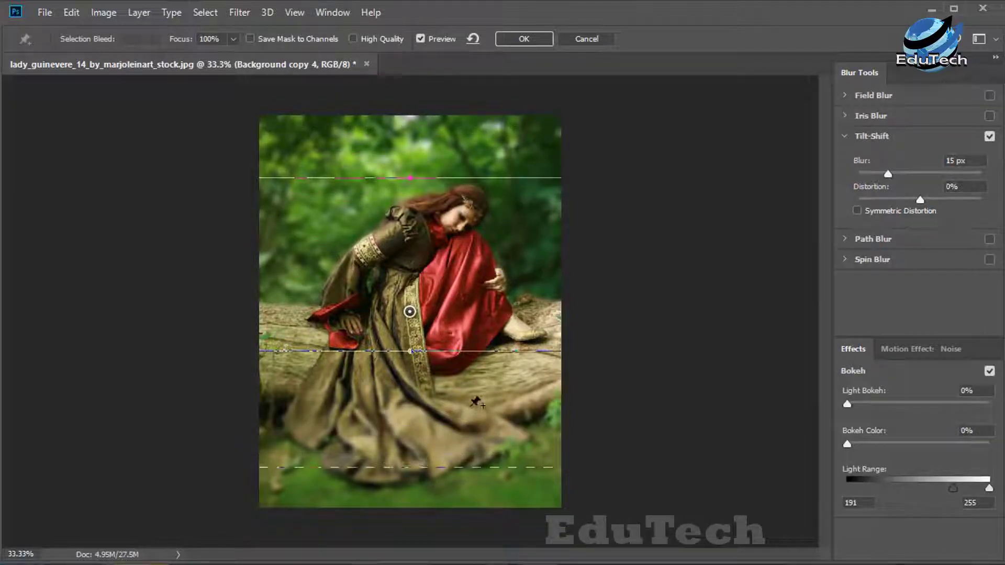
{"action": "left_click_drag", "start_coordinate": [494, 295], "coordinate": [477, 337]}
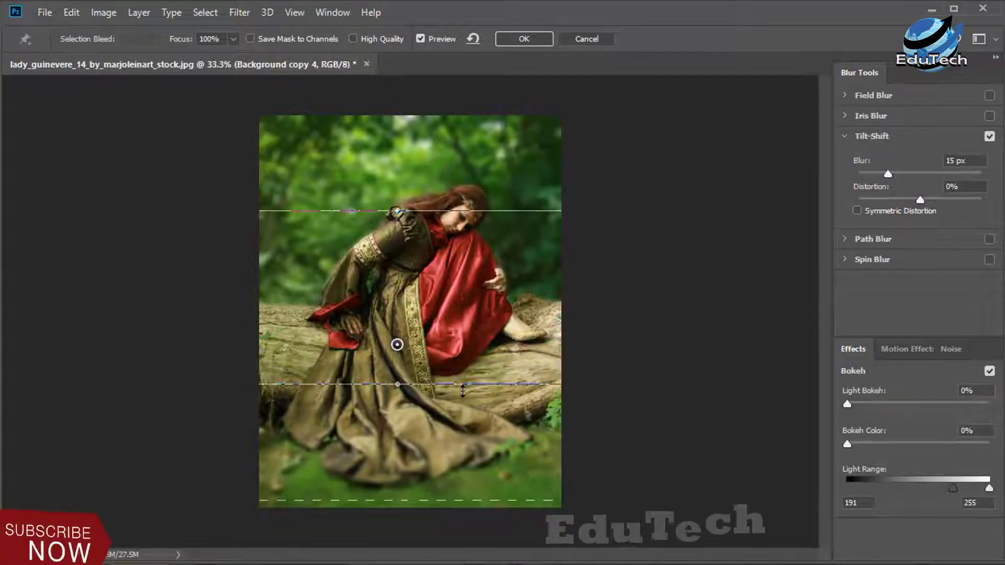
{"action": "mouse_move", "coordinate": [467, 457]}
{"action": "left_mouse_down"}
{"action": "mouse_move", "coordinate": [455, 463]}
{"action": "mouse_move", "coordinate": [467, 456]}
{"action": "left_mouse_up"}
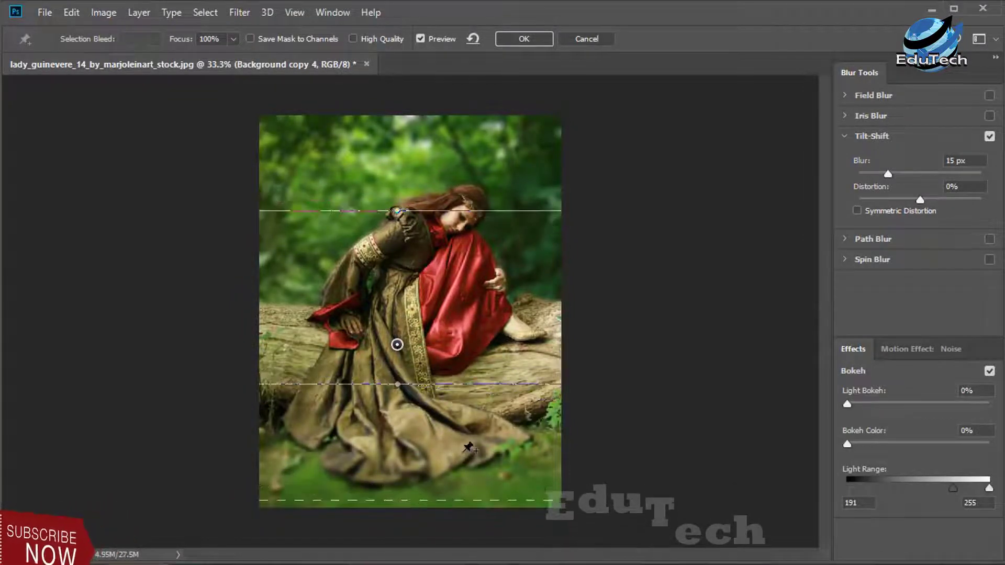
- Stretch the focus band from just above the woman's head to the log's lower edge and apply the 15 px Tilt-Shift blur
{"action": "left_click_drag", "start_coordinate": [497, 353], "coordinate": [496, 382]}
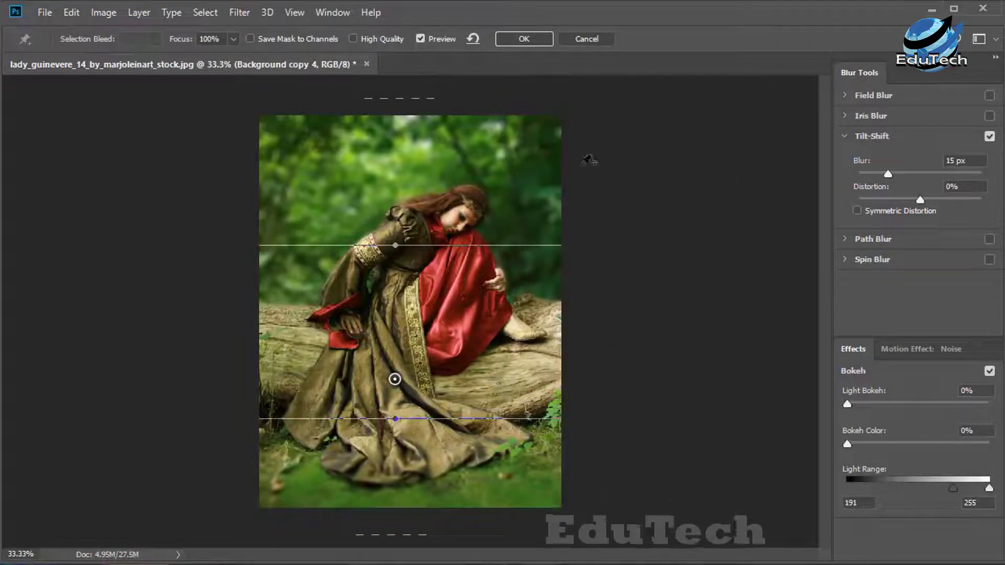
{"action": "left_click_drag", "start_coordinate": [457, 97], "coordinate": [431, 135]}
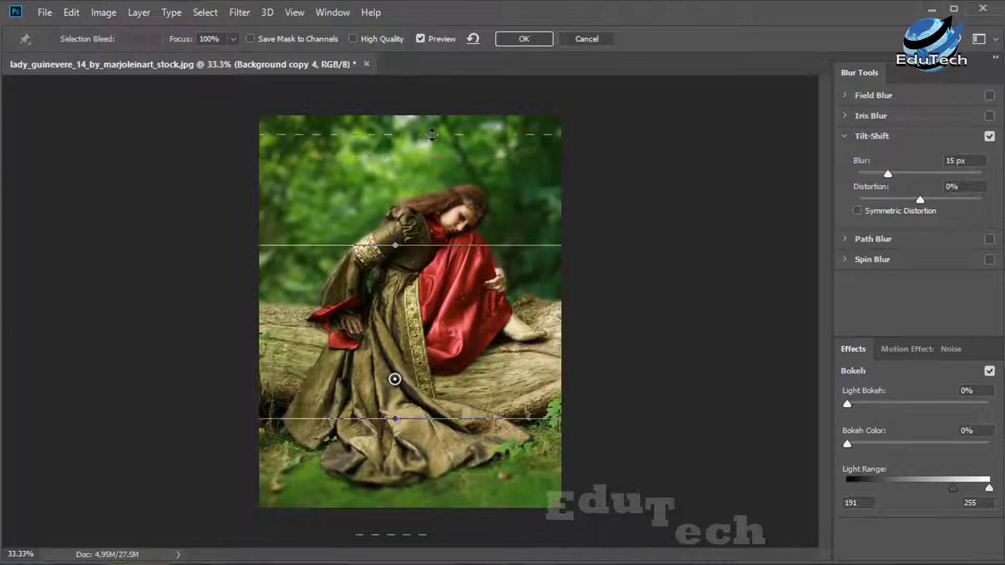
{"action": "left_click_drag", "start_coordinate": [449, 246], "coordinate": [444, 177]}
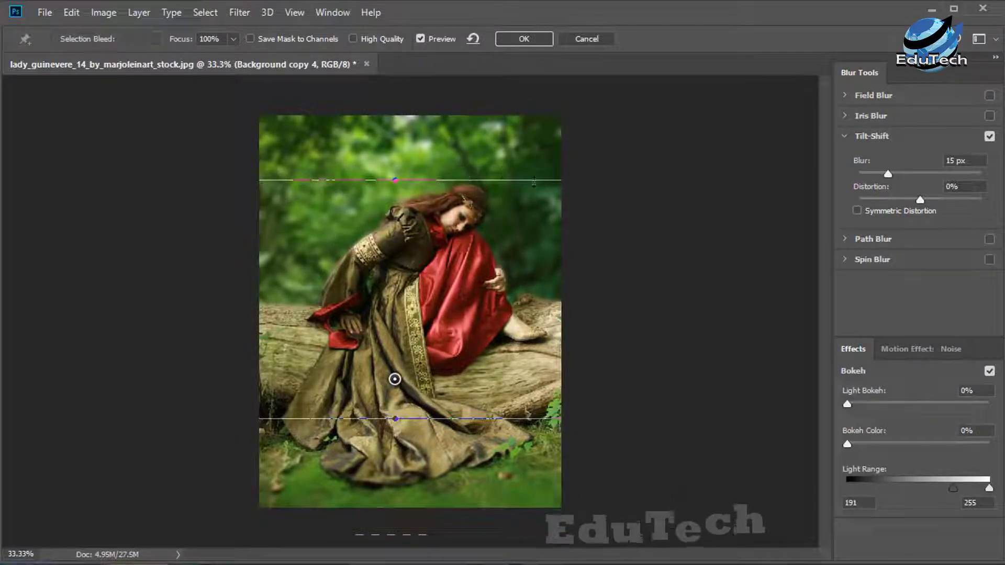
{"action": "left_click_drag", "start_coordinate": [450, 419], "coordinate": [449, 409]}
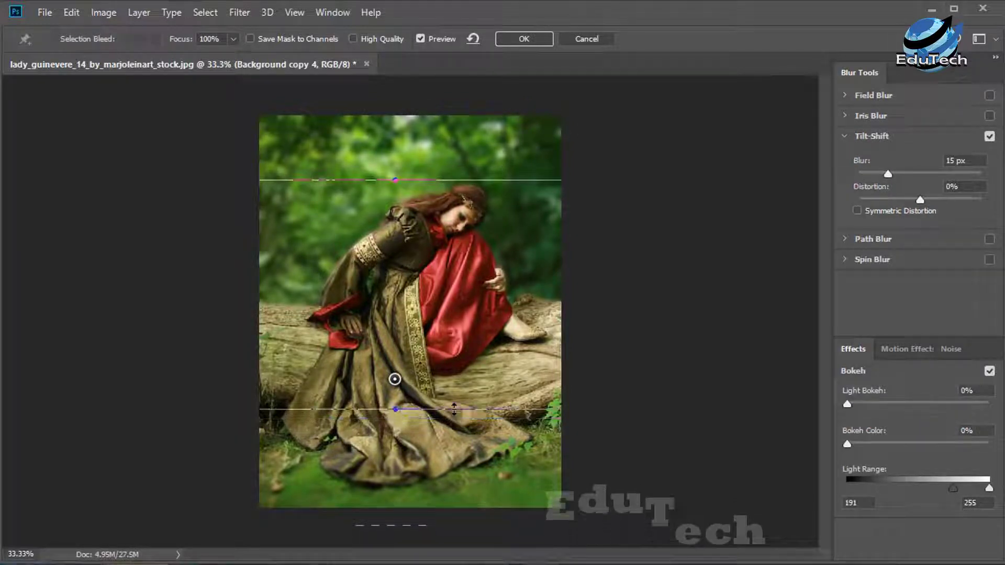
{"action": "left_click", "coordinate": [525, 39]}
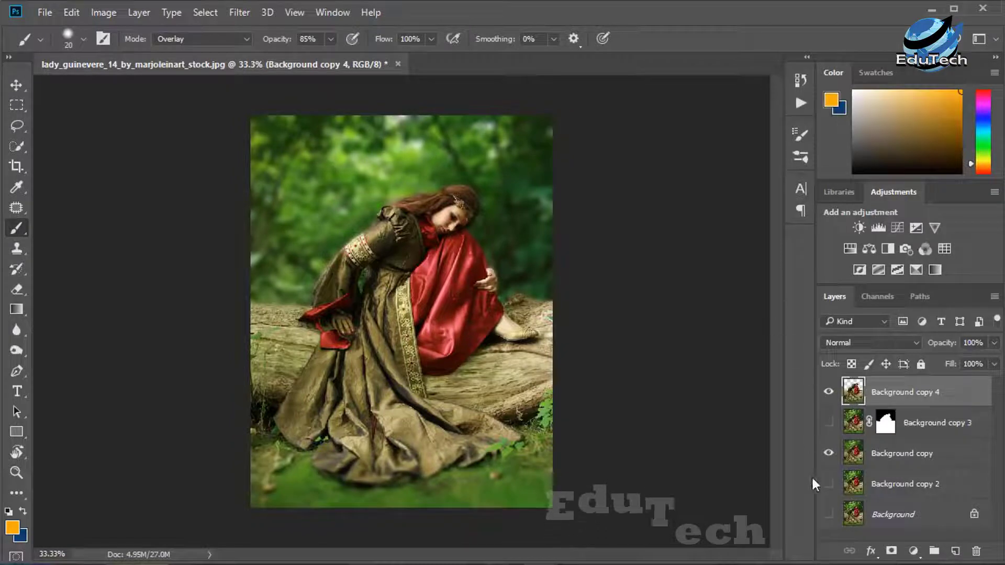
- Group the layers from Background copy 4 down to Background copy 2, leaving Background copy 3 hidden
{"action": "left_click", "coordinate": [829, 424]}
{"action": "left_click", "coordinate": [853, 425]}
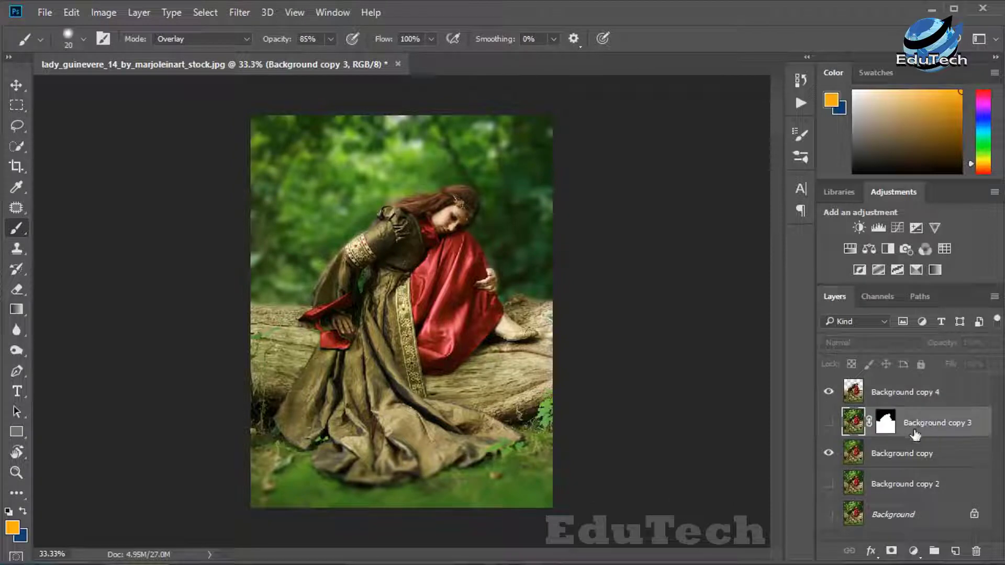
{"action": "left_click", "coordinate": [906, 482]}
{"action": "left_click", "coordinate": [940, 398], "text": "shift"}
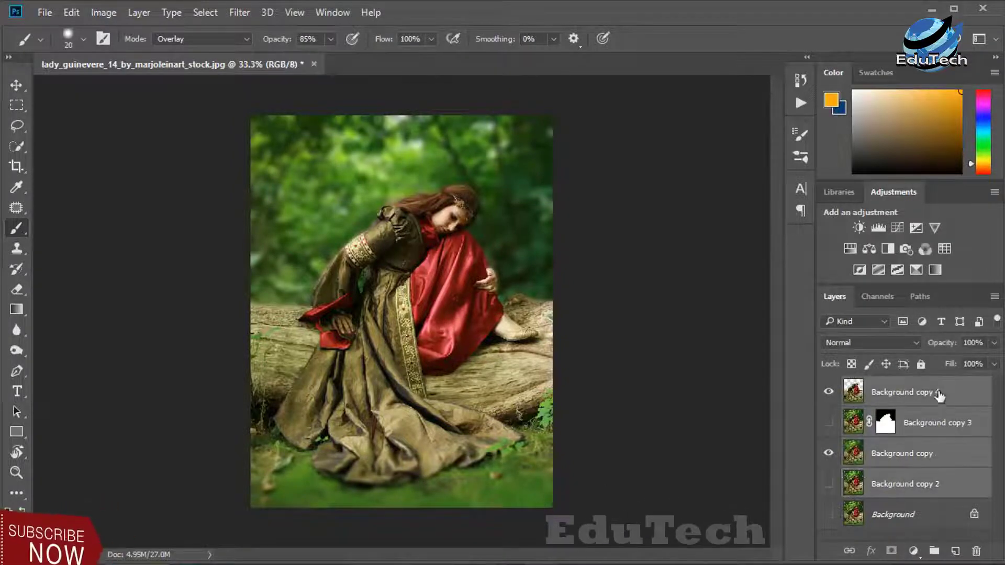
{"action": "right_click", "coordinate": [939, 401]}
{"action": "key", "text": "Escape"}
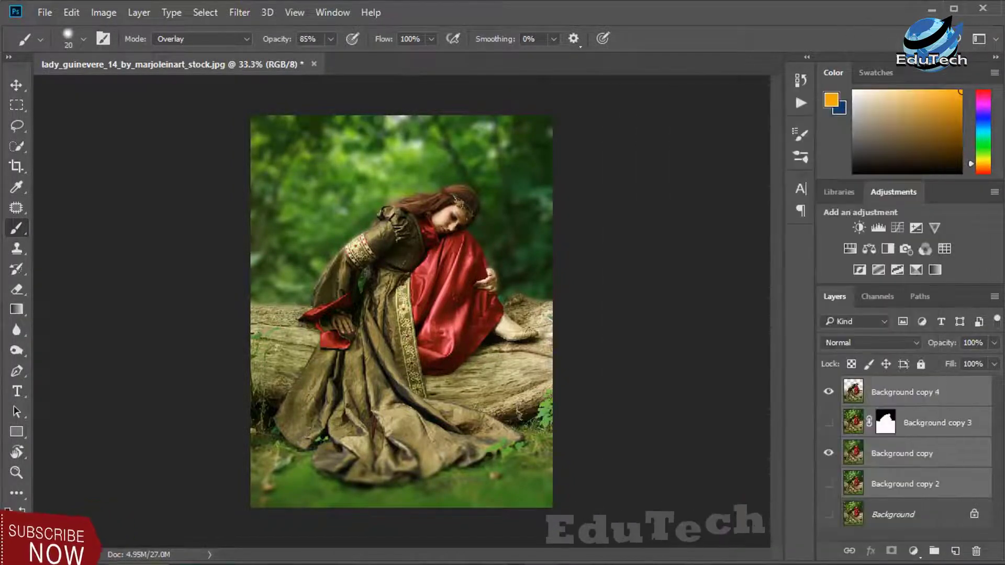
{"action": "key", "text": "ctrl+g"}
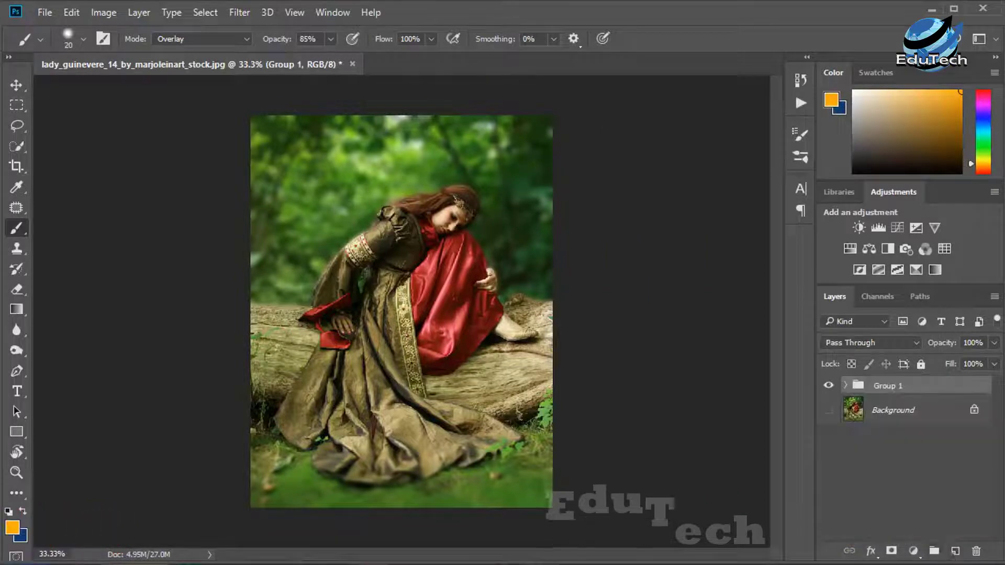
- Show the Background layer and toggle Group 1's visibility to compare the blurred result with the original, including close up at 66.7%
{"action": "left_click", "coordinate": [829, 387]}
{"action": "left_click", "coordinate": [828, 388]}
{"action": "left_click", "coordinate": [829, 388]}
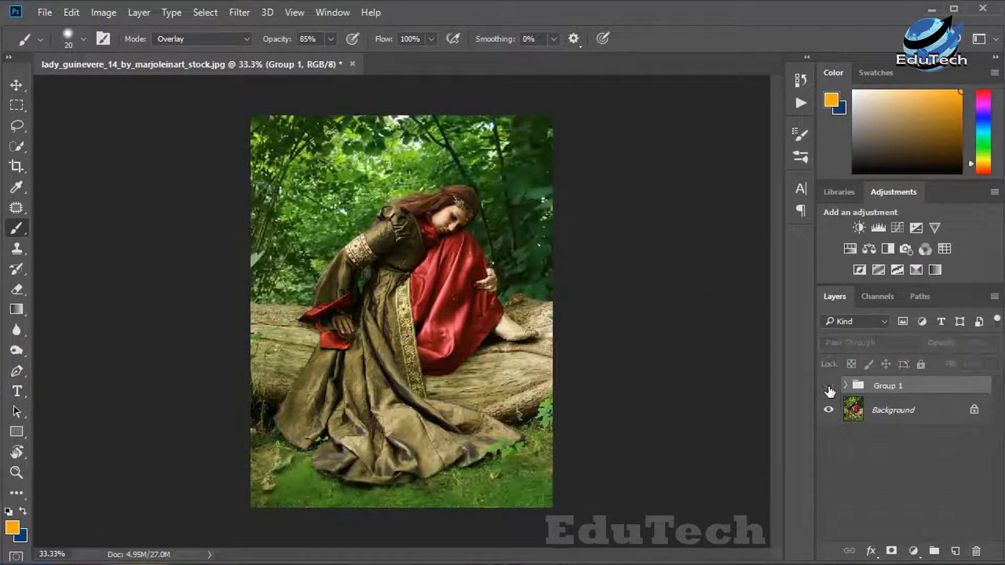
{"action": "left_click", "coordinate": [829, 388]}
{"action": "key", "text": "ctrl+plus"}
{"action": "key", "text": "ctrl+plus"}
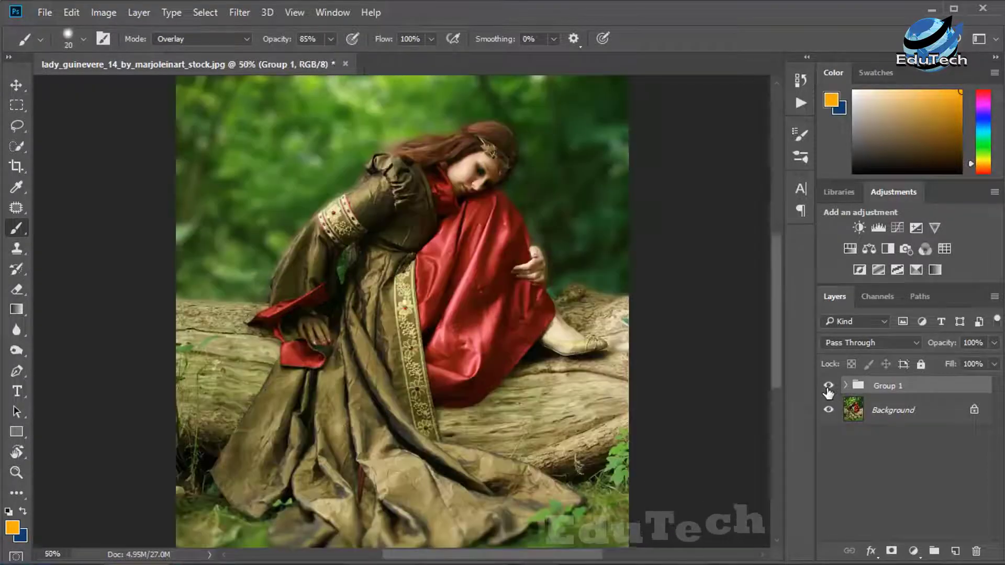
{"action": "left_click_drag", "start_coordinate": [532, 209], "coordinate": [541, 321]}
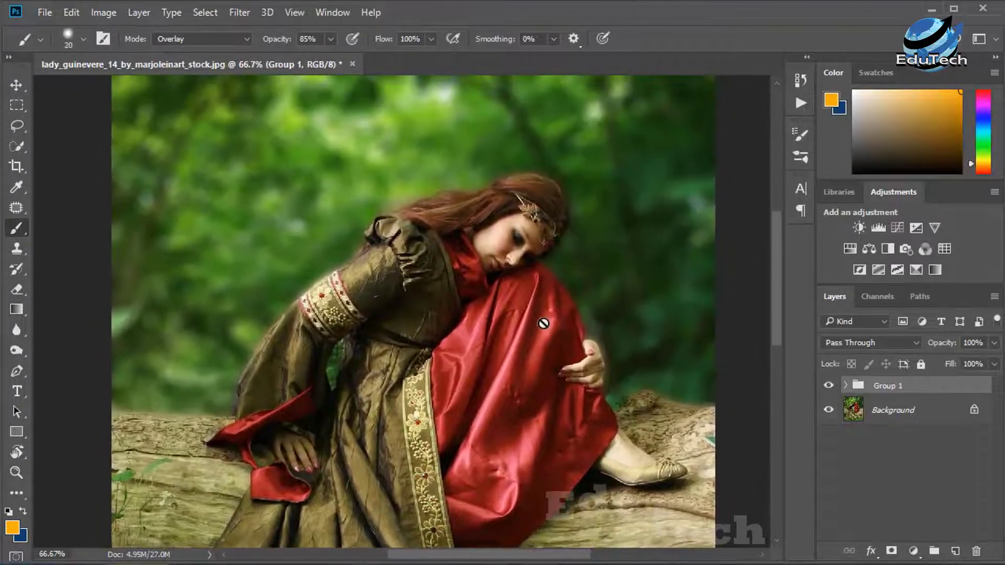
{"action": "left_click", "coordinate": [829, 387]}
{"action": "left_click", "coordinate": [830, 387]}
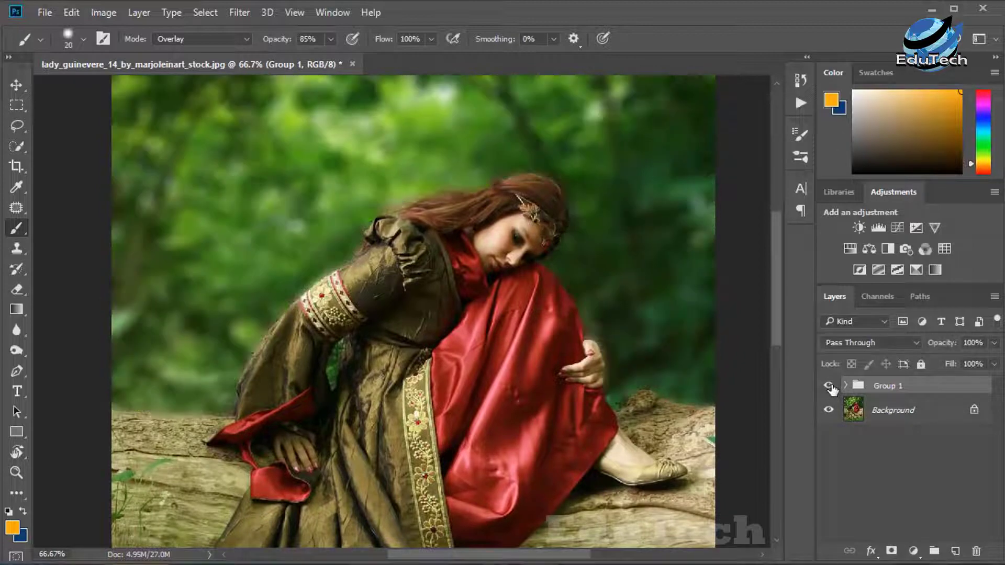
- Add a Curves adjustment layer above Group 1, place a slightly raised midpoint on the RGB curve and lower its white point
{"action": "key", "text": "ctrl+minus"}
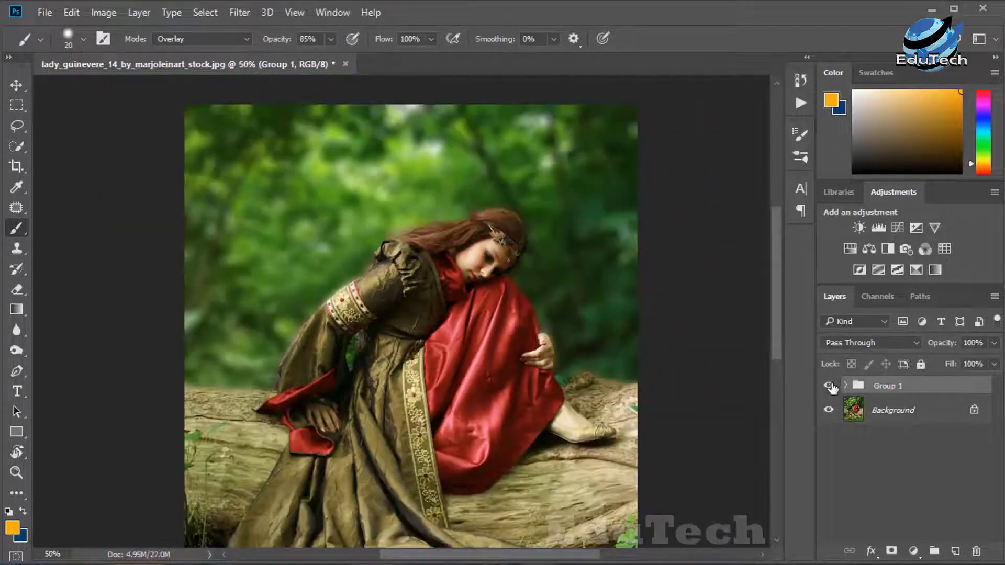
{"action": "key", "text": "ctrl+minus"}
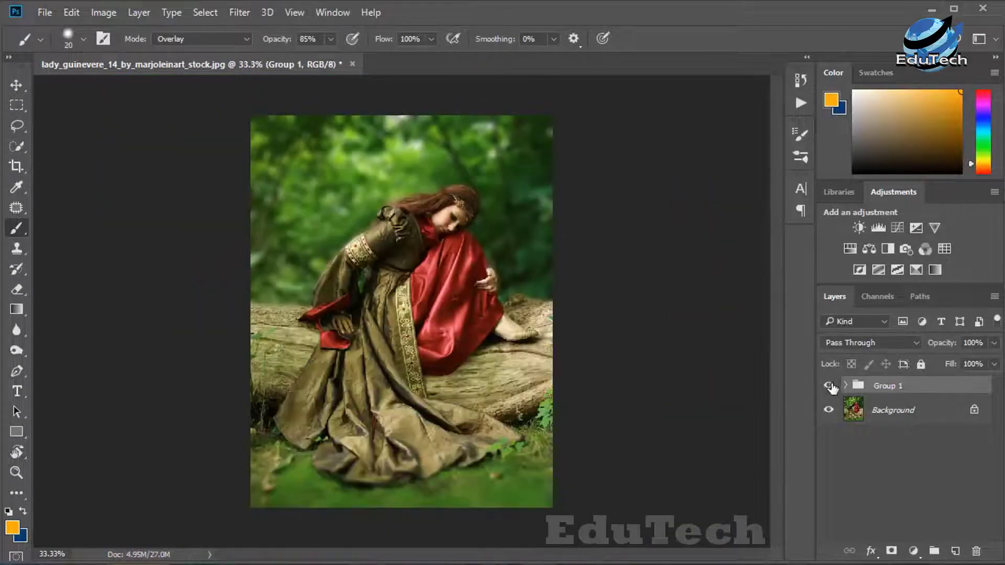
{"action": "left_click", "coordinate": [915, 553]}
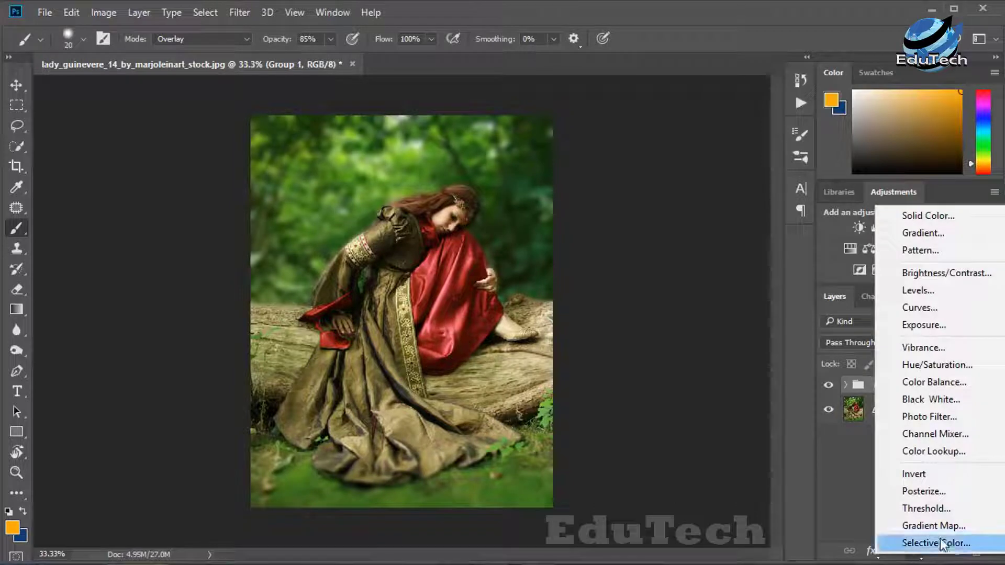
{"action": "left_click", "coordinate": [938, 310]}
{"action": "left_click_drag", "start_coordinate": [559, 184], "coordinate": [708, 158]}
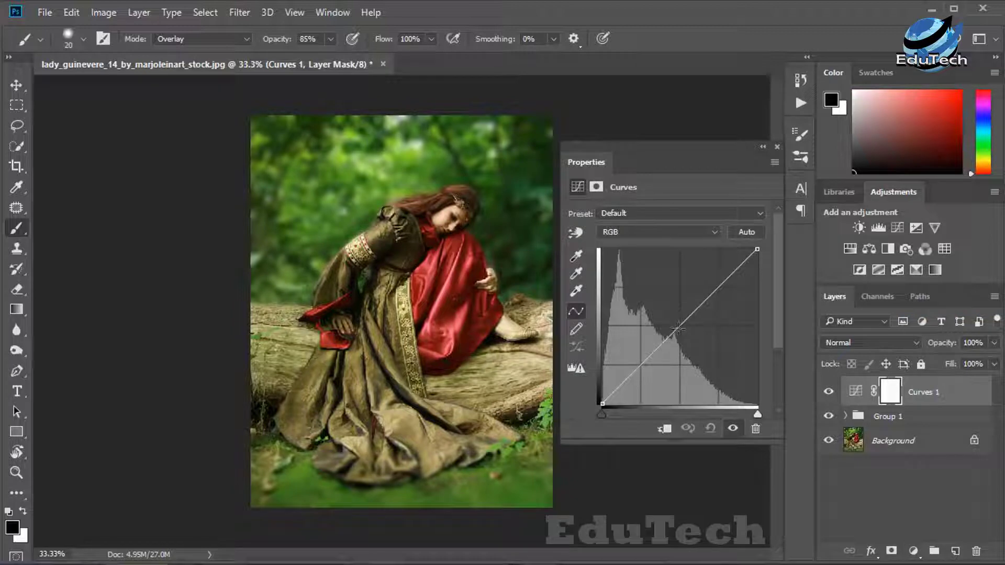
{"action": "left_click_drag", "start_coordinate": [678, 329], "coordinate": [676, 326]}
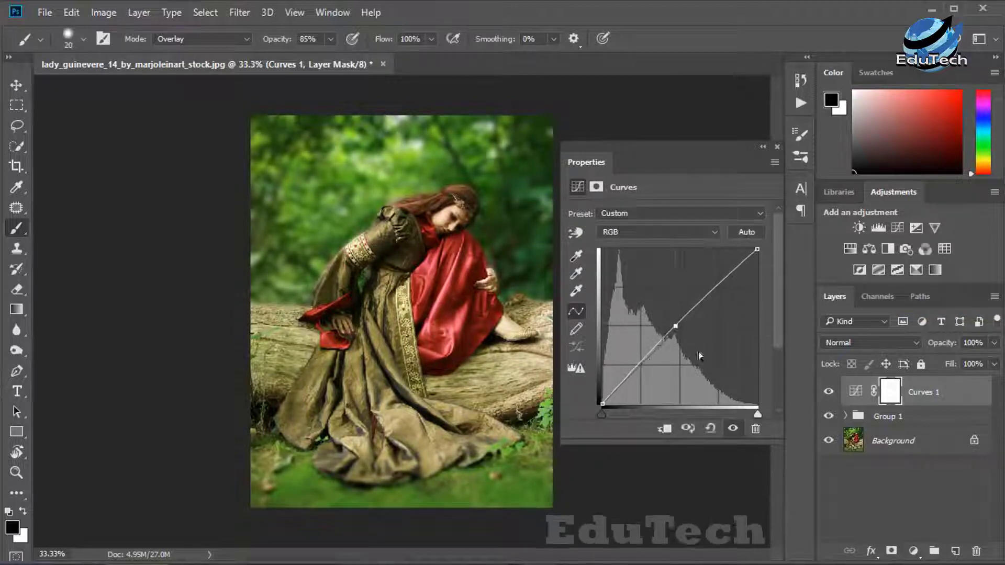
{"action": "left_click_drag", "start_coordinate": [759, 256], "coordinate": [762, 262]}
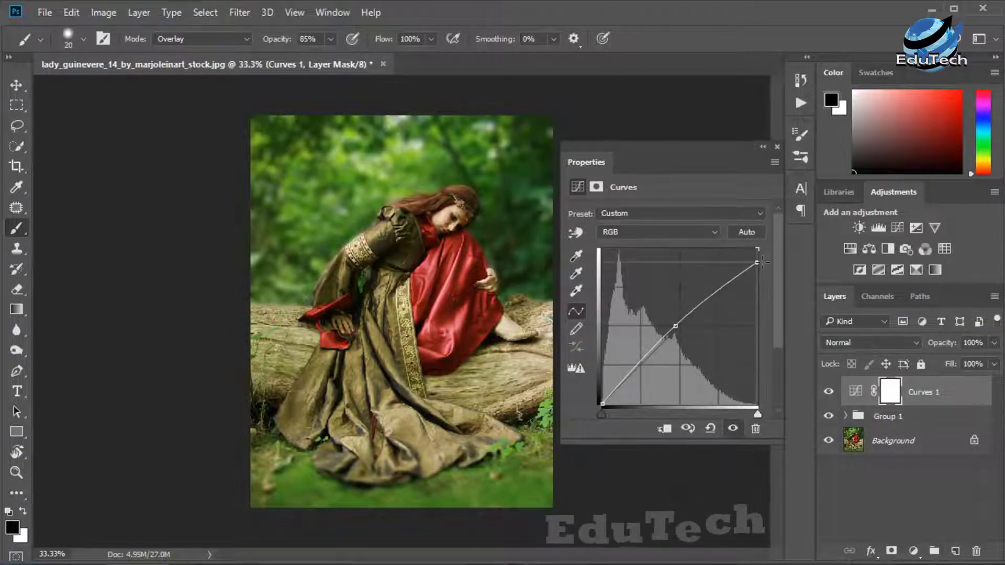
- In the Curves adjustment's Red channel, raise the black point, lower the white point slightly and add a slightly raised midpoint
{"action": "left_click", "coordinate": [700, 236]}
{"action": "left_click", "coordinate": [646, 244]}
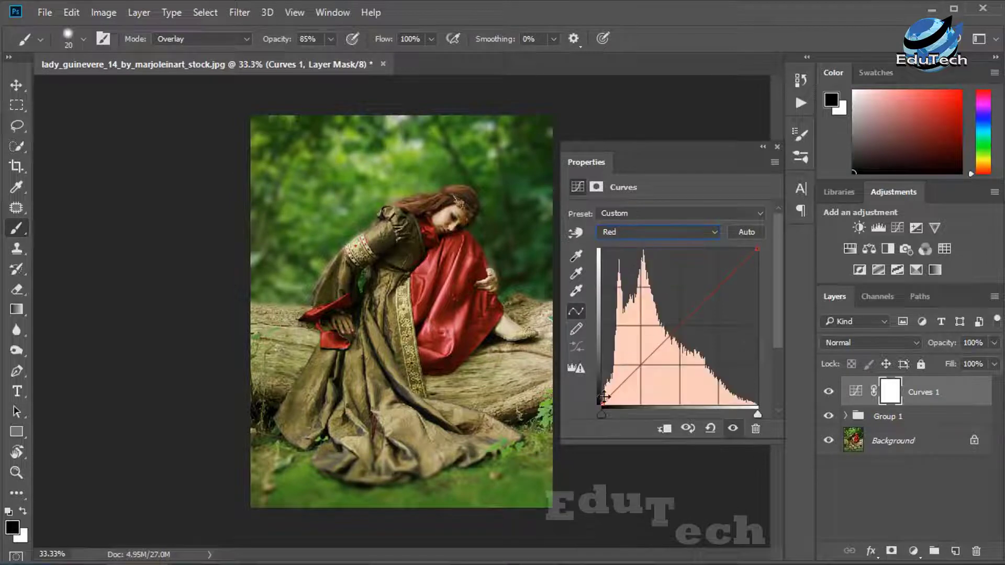
{"action": "left_click_drag", "start_coordinate": [602, 404], "coordinate": [599, 400]}
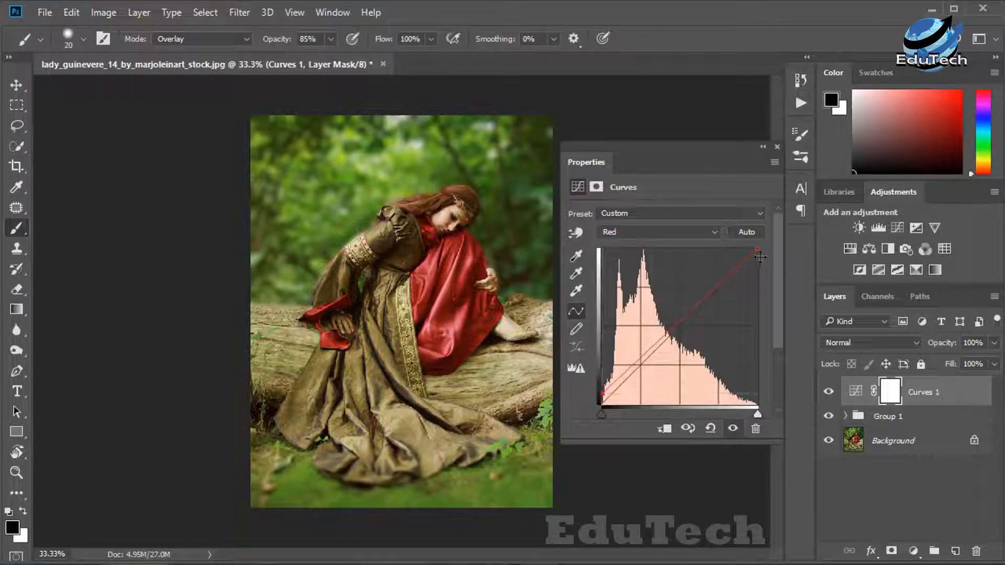
{"action": "left_click_drag", "start_coordinate": [760, 257], "coordinate": [760, 262]}
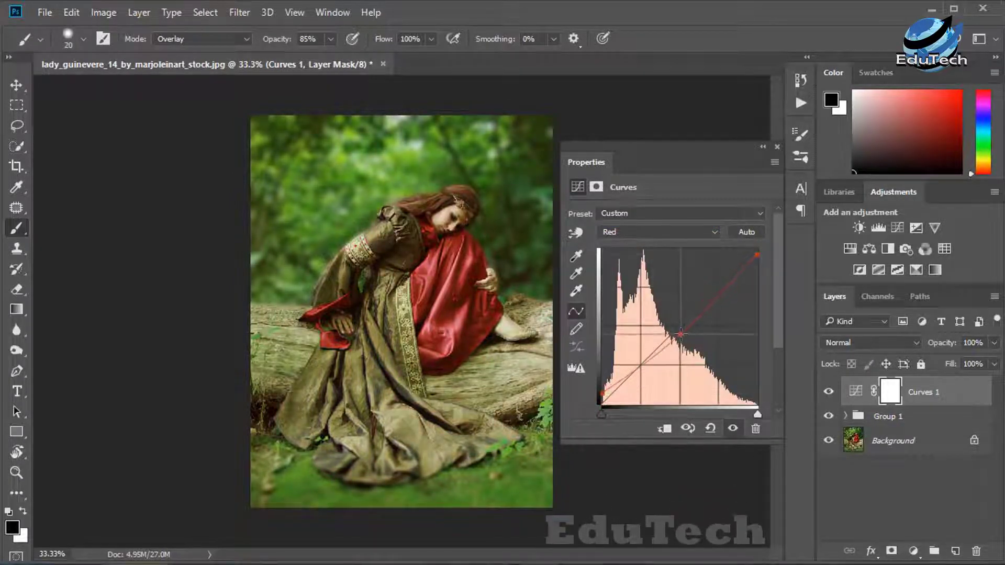
{"action": "left_click_drag", "start_coordinate": [680, 334], "coordinate": [677, 326]}
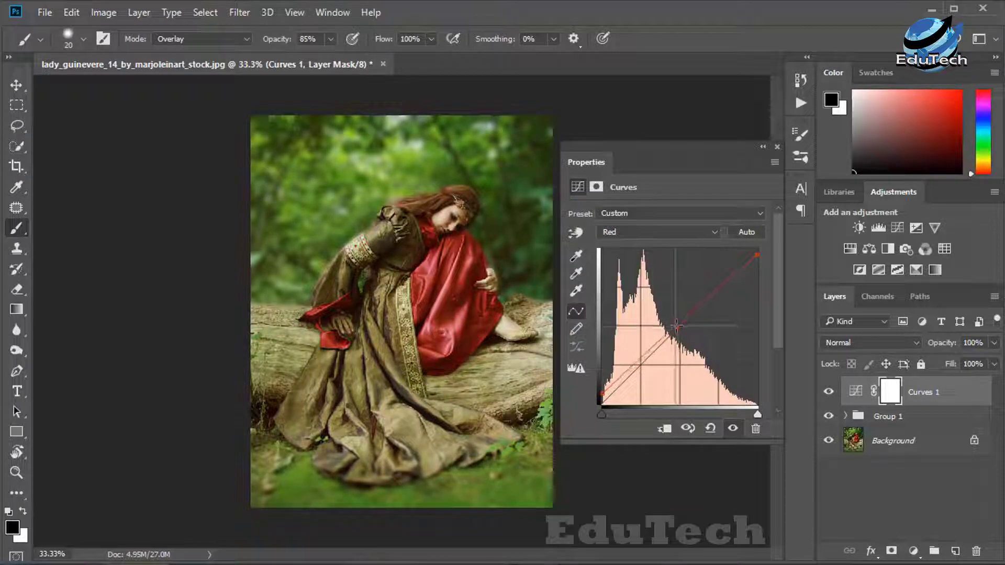
- In the Curves adjustment's Green channel, lower the white point and add a midpoint slightly below the curve
{"action": "left_click", "coordinate": [662, 230]}
{"action": "left_click", "coordinate": [625, 264]}
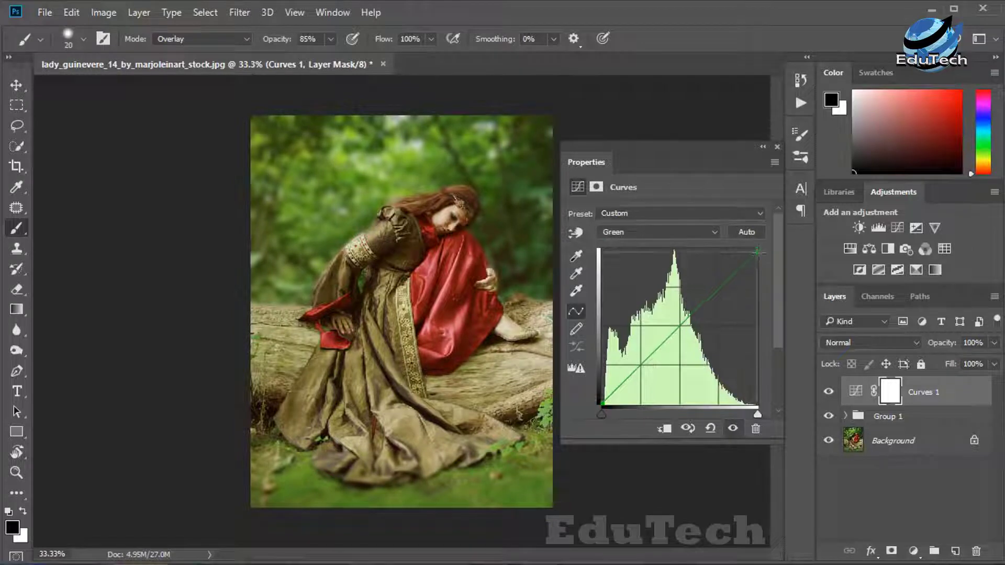
{"action": "left_click_drag", "start_coordinate": [757, 253], "coordinate": [757, 271]}
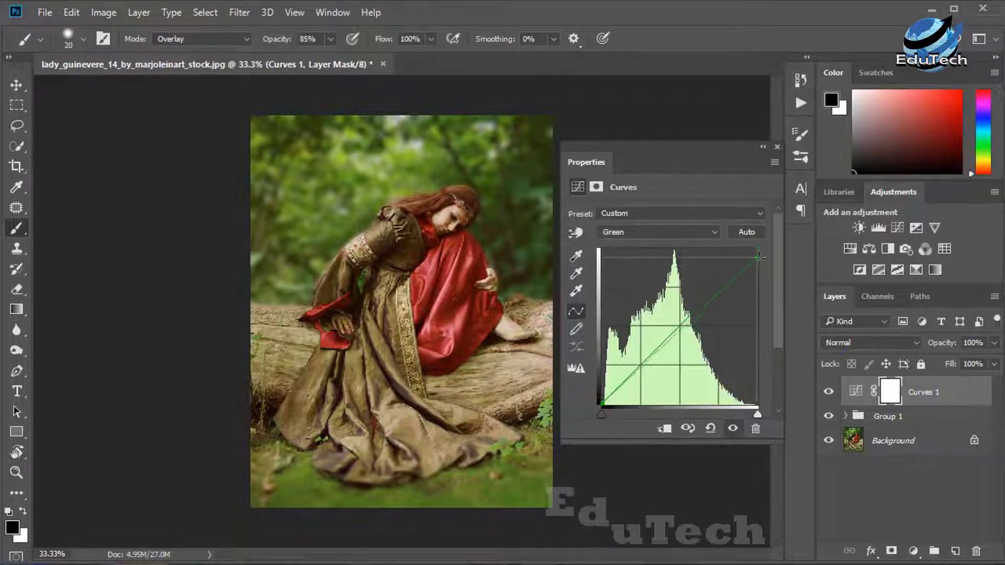
{"action": "left_click", "coordinate": [685, 337]}
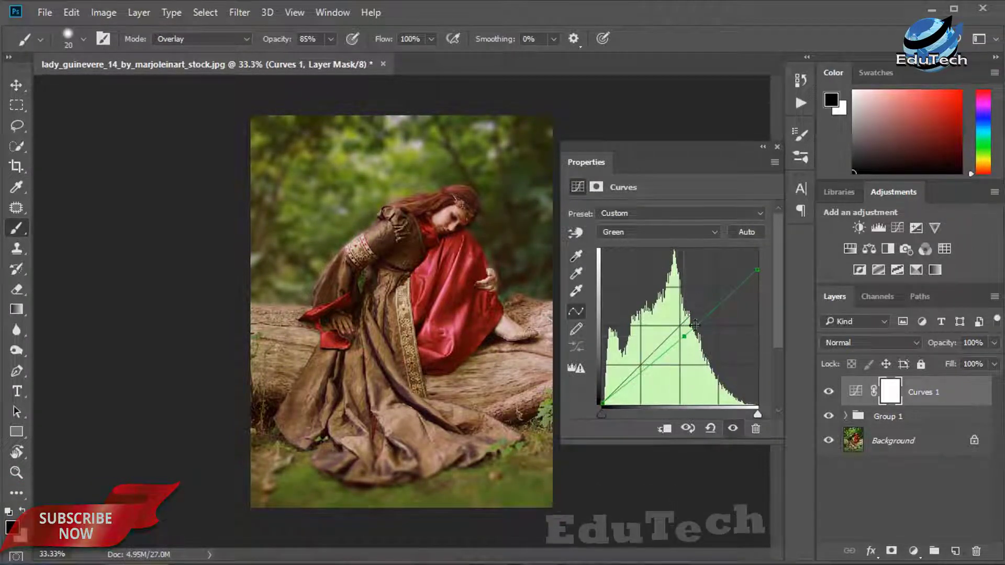
- In the Curves adjustment's Blue channel, raise the black point, lower the white point and close the curve settings
{"action": "left_click", "coordinate": [680, 231]}
{"action": "left_click", "coordinate": [626, 274]}
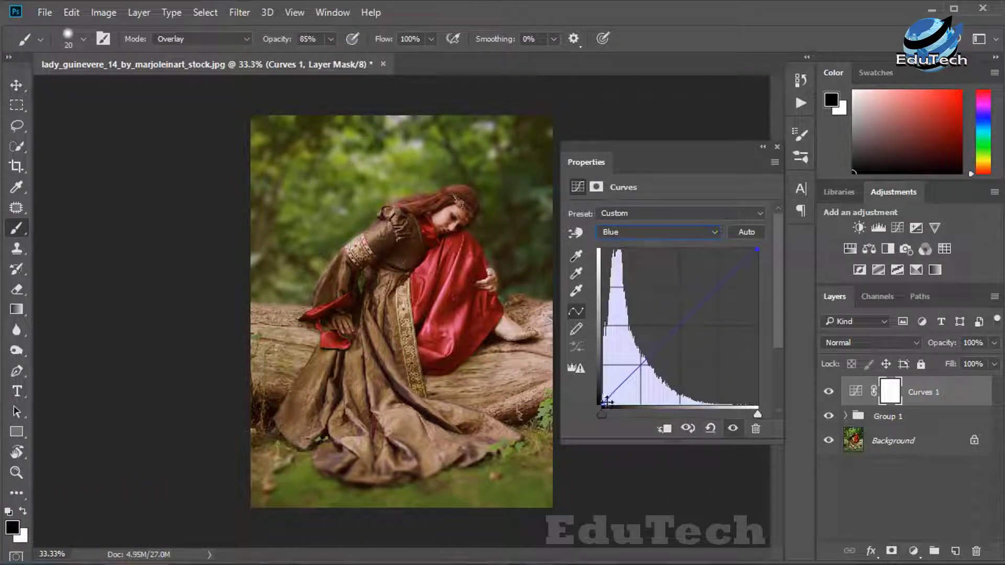
{"action": "left_click_drag", "start_coordinate": [606, 401], "coordinate": [606, 393]}
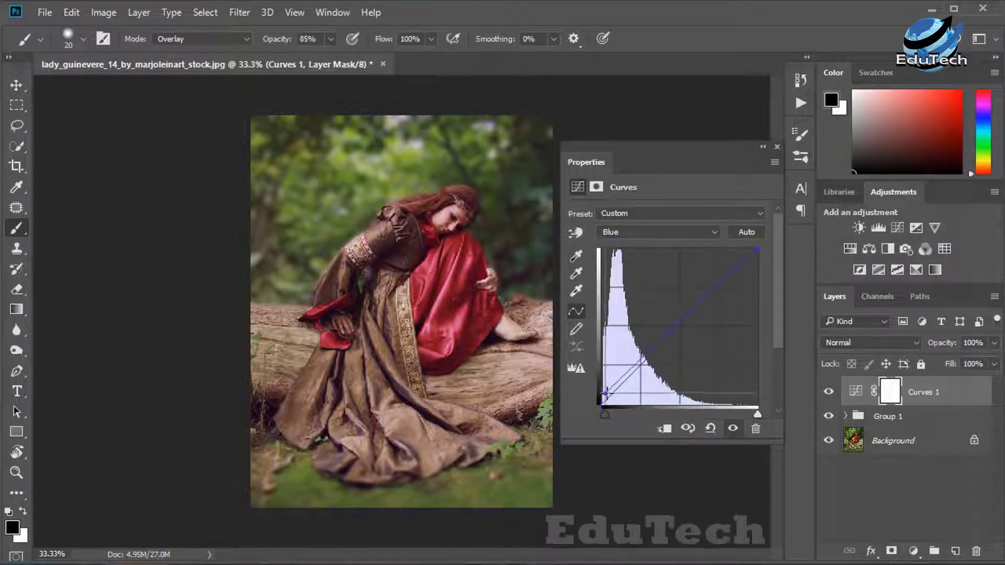
{"action": "left_click_drag", "start_coordinate": [757, 252], "coordinate": [759, 273]}
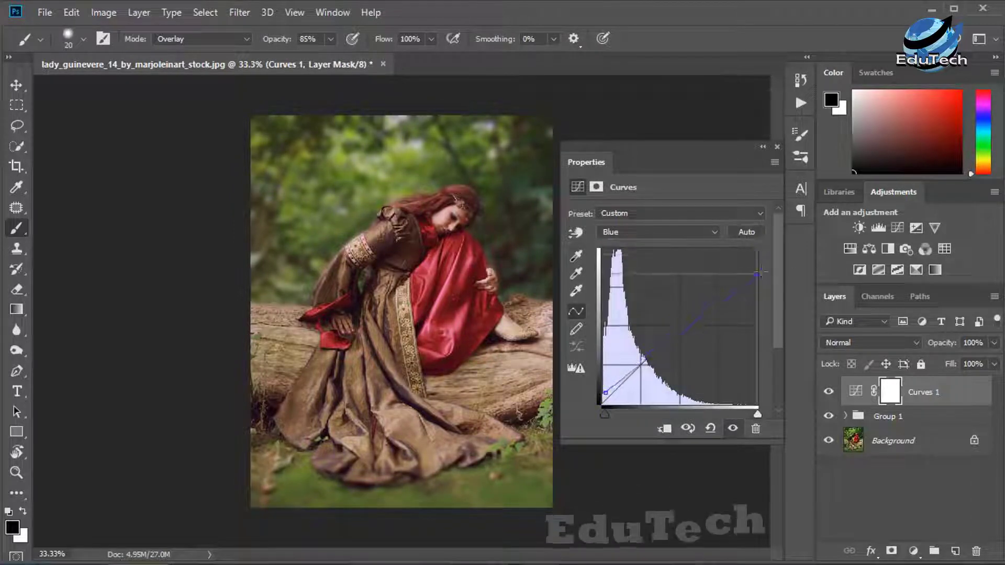
{"action": "left_click", "coordinate": [762, 147]}
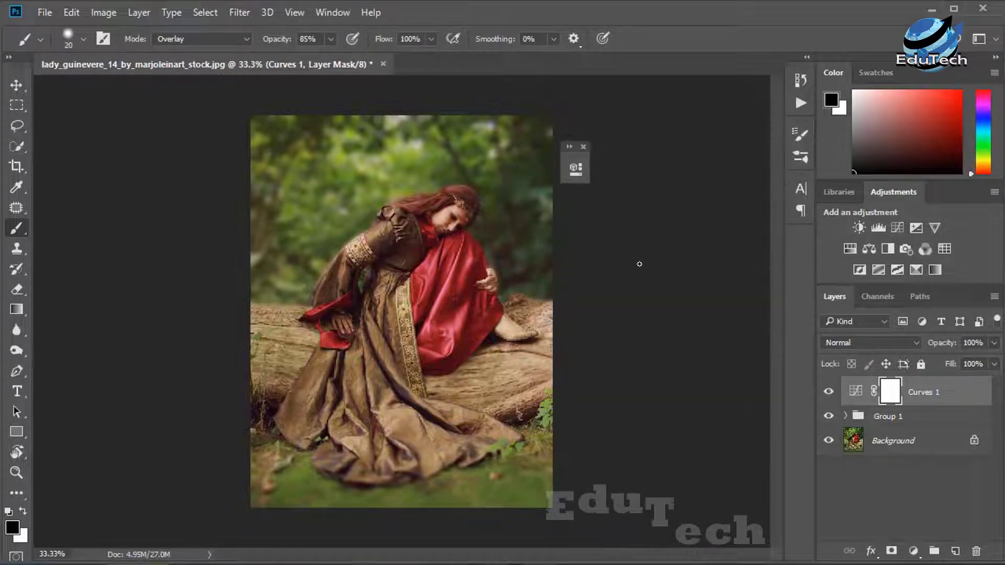
{"action": "left_click", "coordinate": [583, 146]}
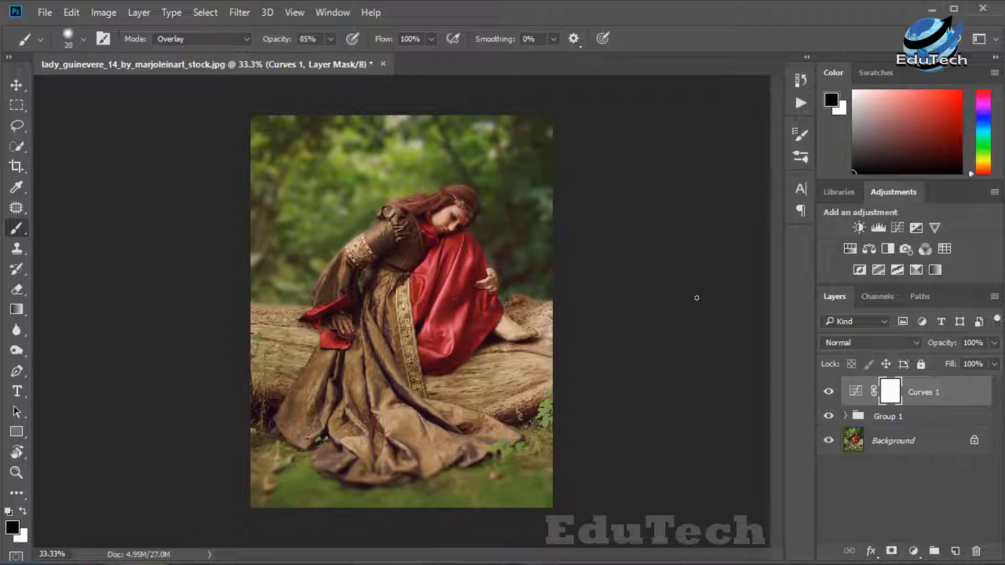
- Add a Color Lookup adjustment layer above Curves 1 using the FallColors.look 3DLUT file and collapse its settings
{"action": "left_click", "coordinate": [912, 552]}
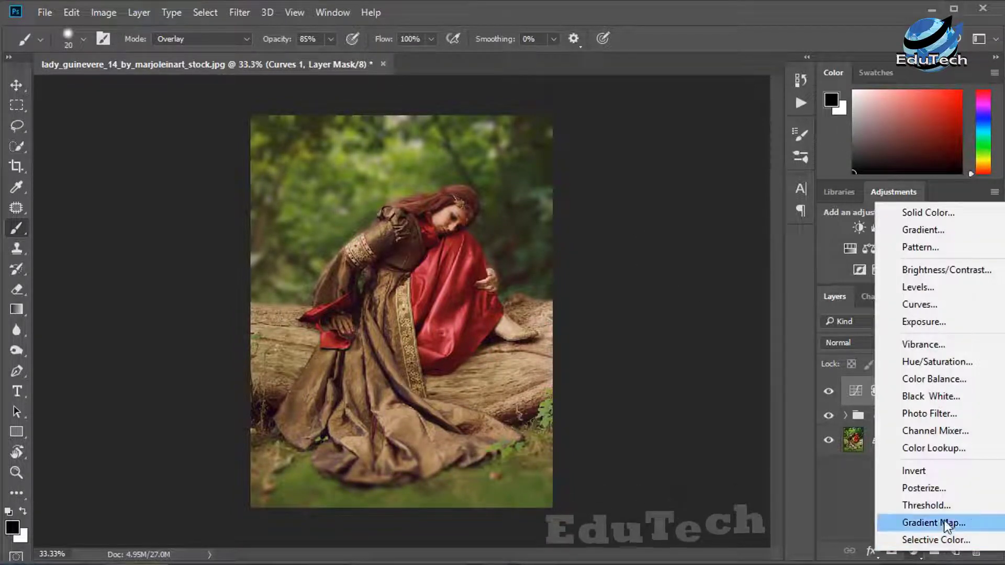
{"action": "left_click", "coordinate": [945, 448]}
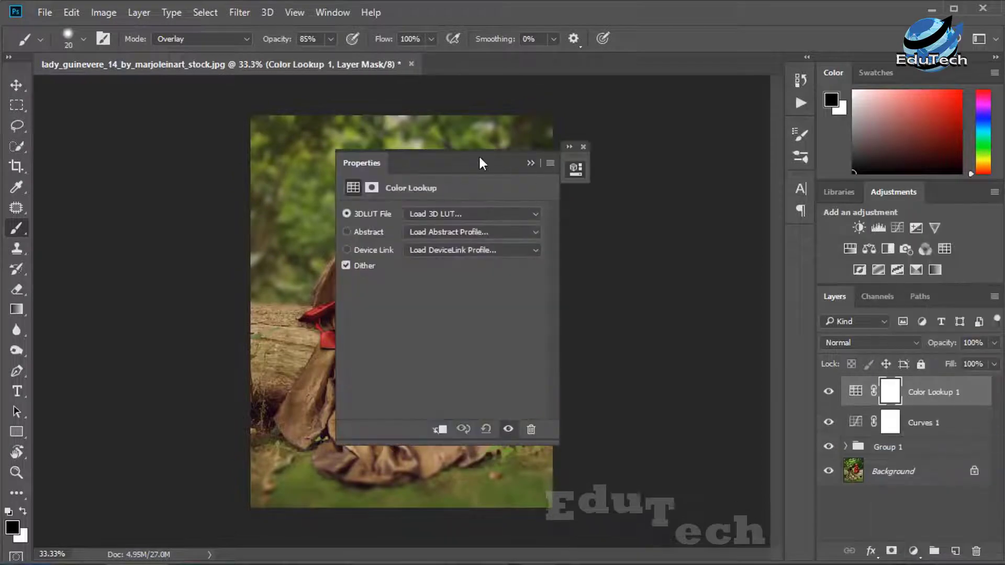
{"action": "left_click_drag", "start_coordinate": [680, 171], "coordinate": [709, 163]}
{"action": "left_click", "coordinate": [718, 213]}
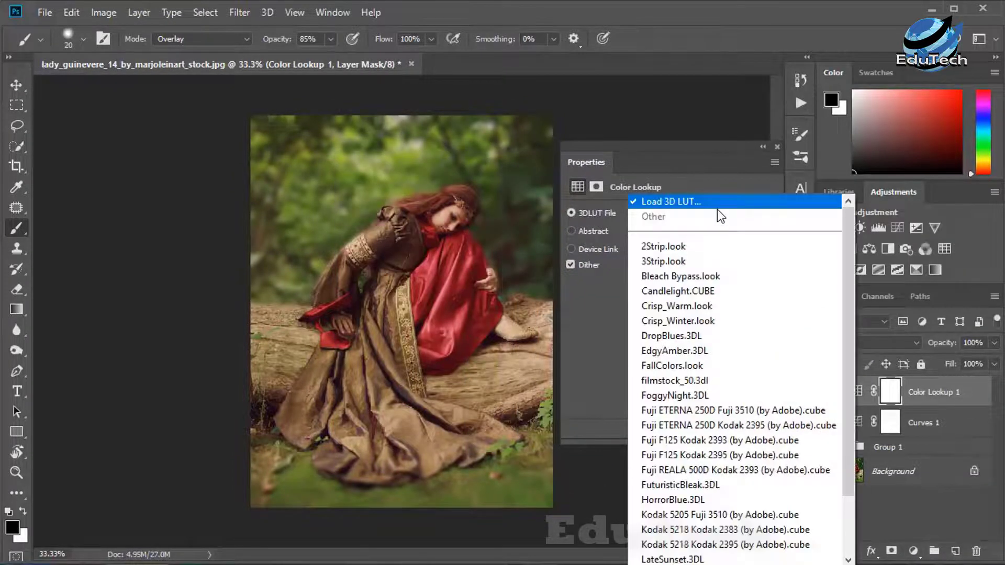
{"action": "left_click", "coordinate": [674, 366]}
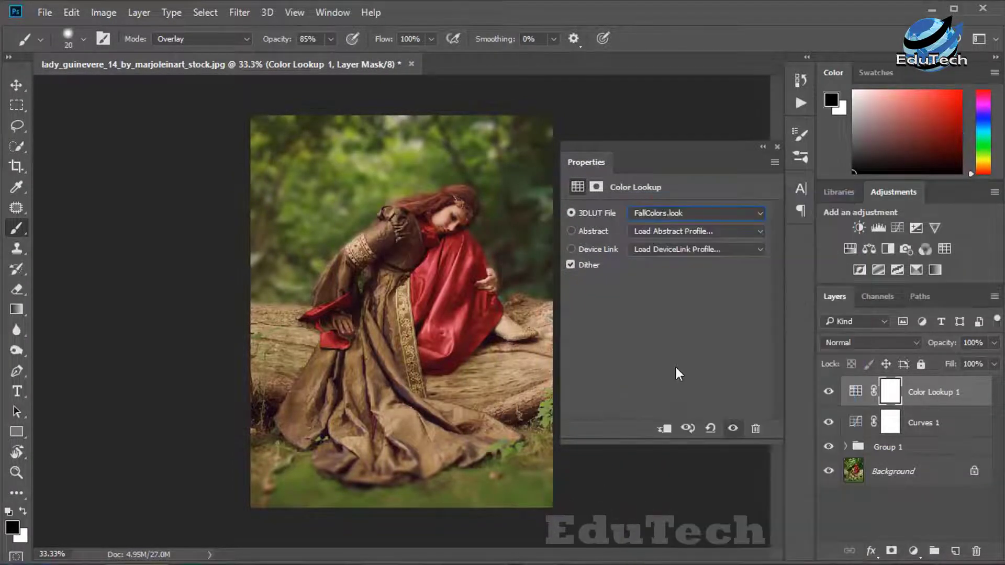
{"action": "left_click", "coordinate": [763, 148]}
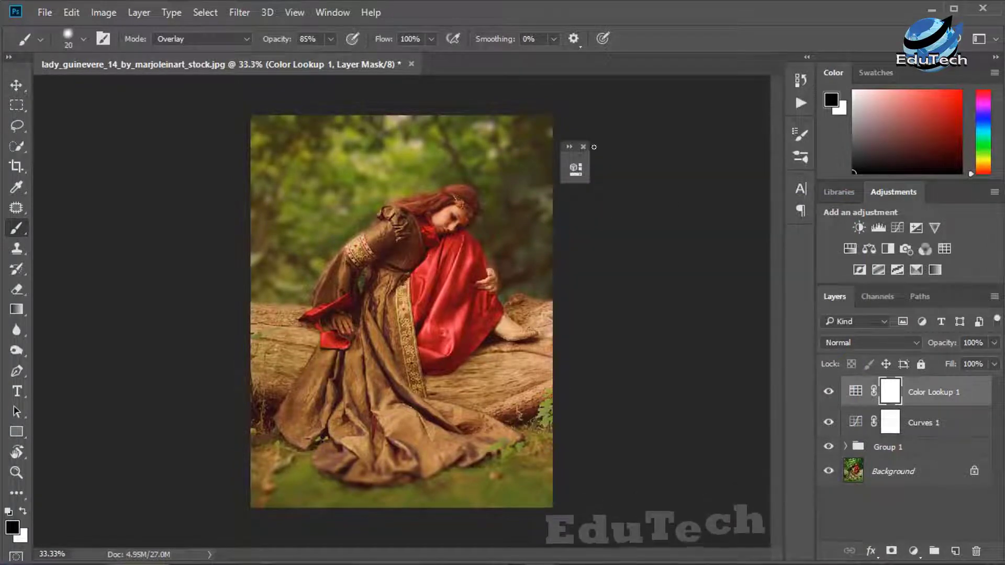
- Lower the Color Lookup 1 layer's opacity to 68% and toggle its visibility to compare the effect
{"action": "left_click", "coordinate": [993, 343]}
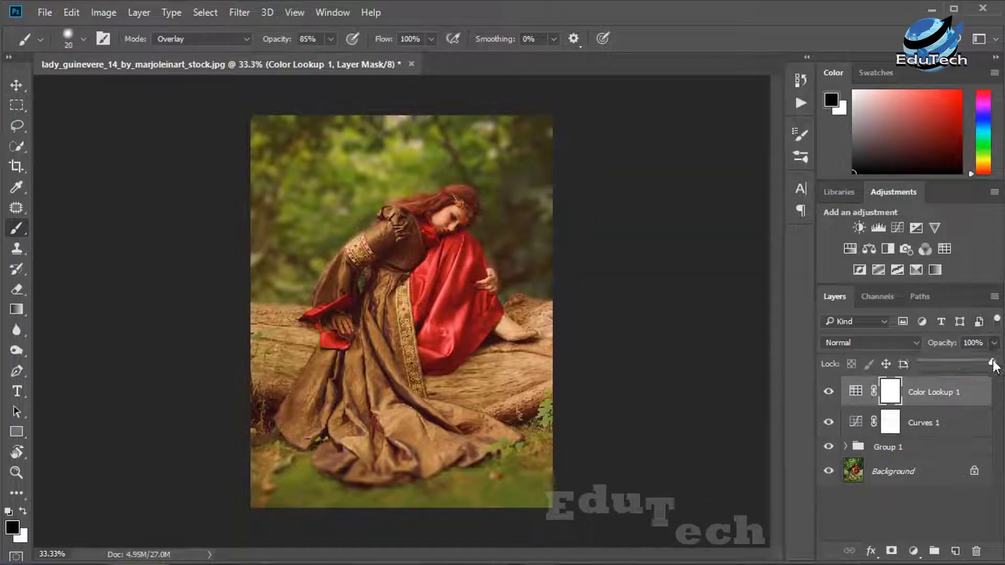
{"action": "left_click_drag", "start_coordinate": [995, 362], "coordinate": [970, 359]}
{"action": "left_click", "coordinate": [829, 393]}
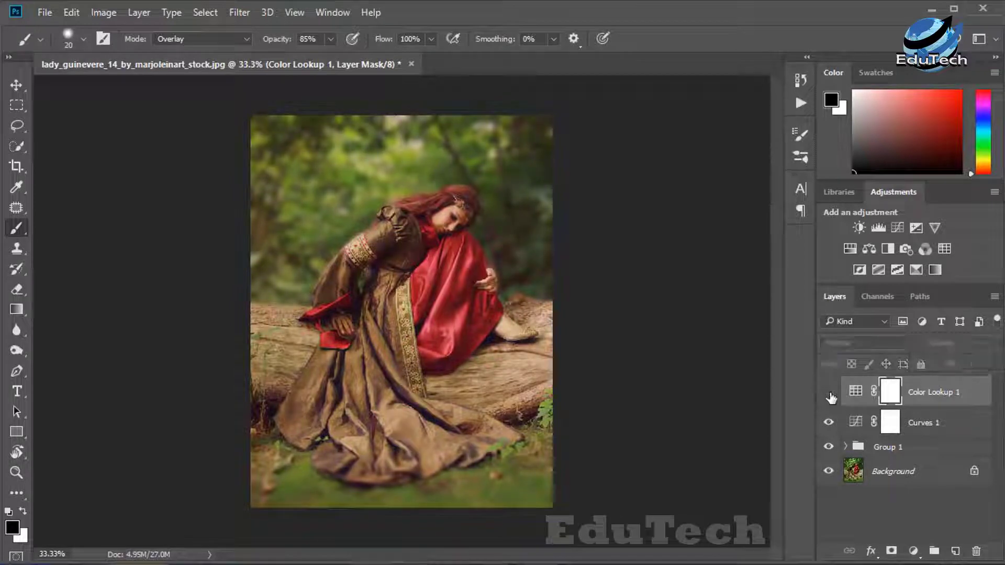
{"action": "left_click", "coordinate": [829, 394]}
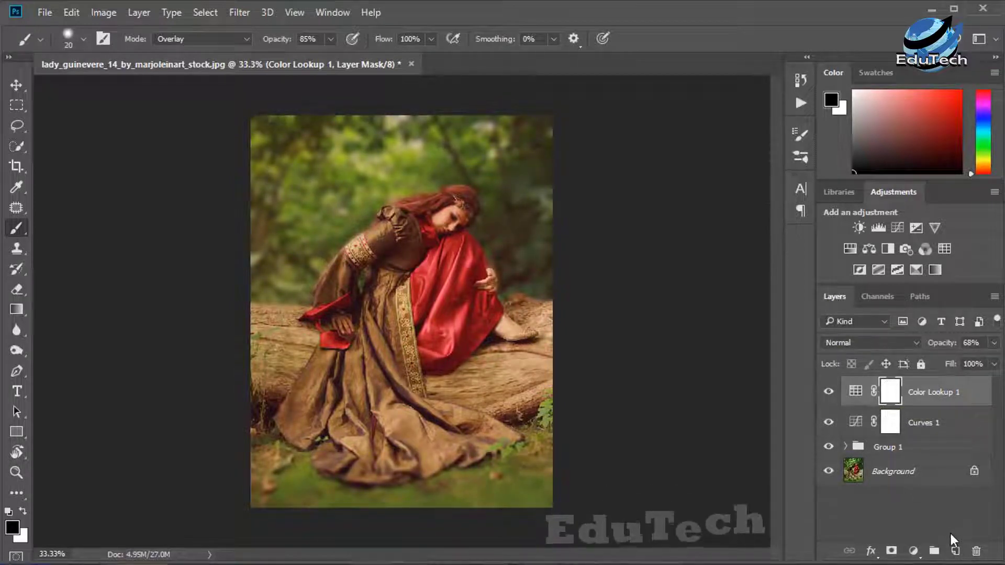
- Add a new layer above Color Lookup 1, stamp the visible image onto it and undo the stamp to leave it empty
{"action": "left_click", "coordinate": [954, 549]}
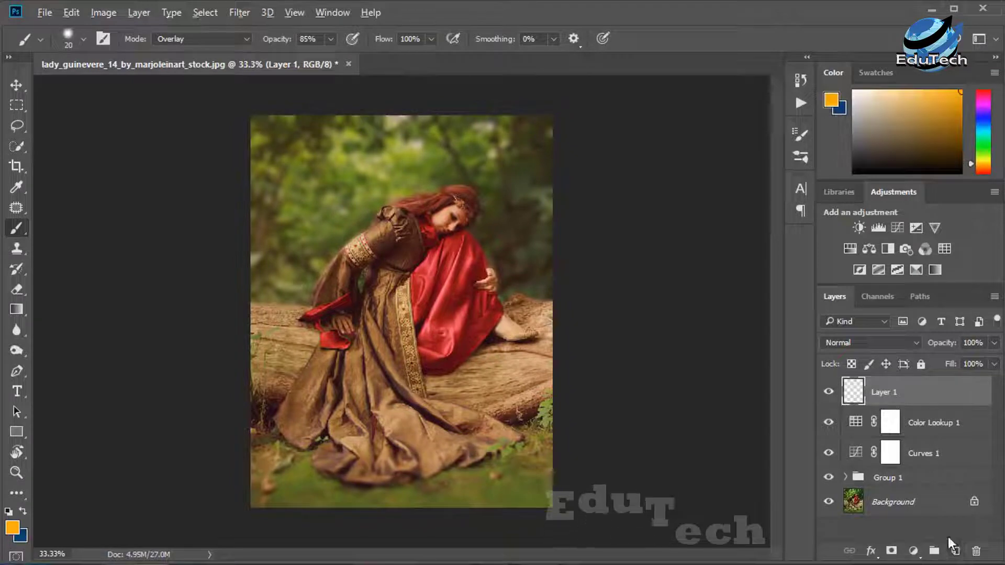
{"action": "key", "text": "ctrl+shift+alt+e"}
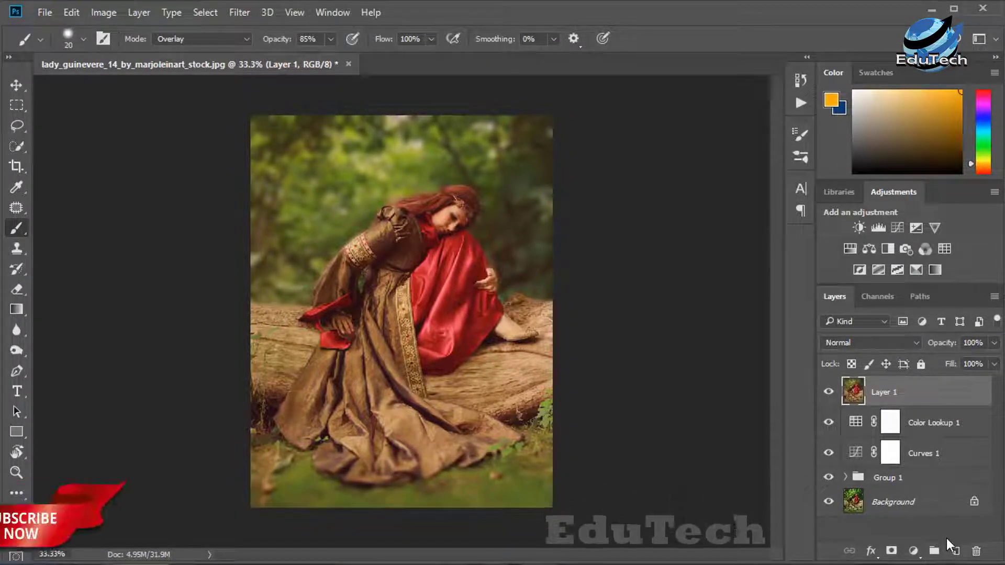
{"action": "key", "text": "ctrl+z"}
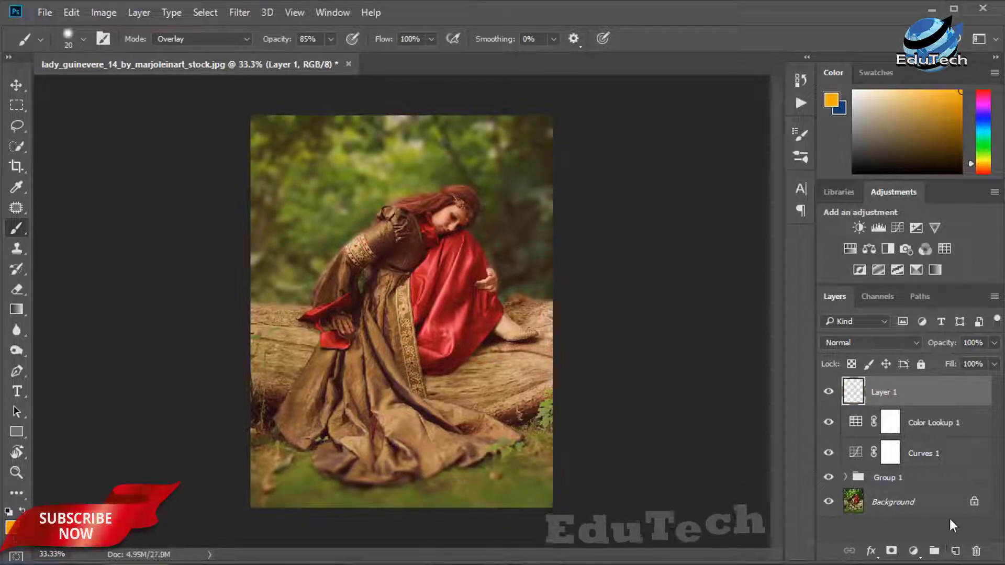
- Draw an orange-to-transparent radial gradient on Layer 1, from the upper-left forest area to the red dress over the woman's knees
{"action": "left_click", "coordinate": [17, 312]}
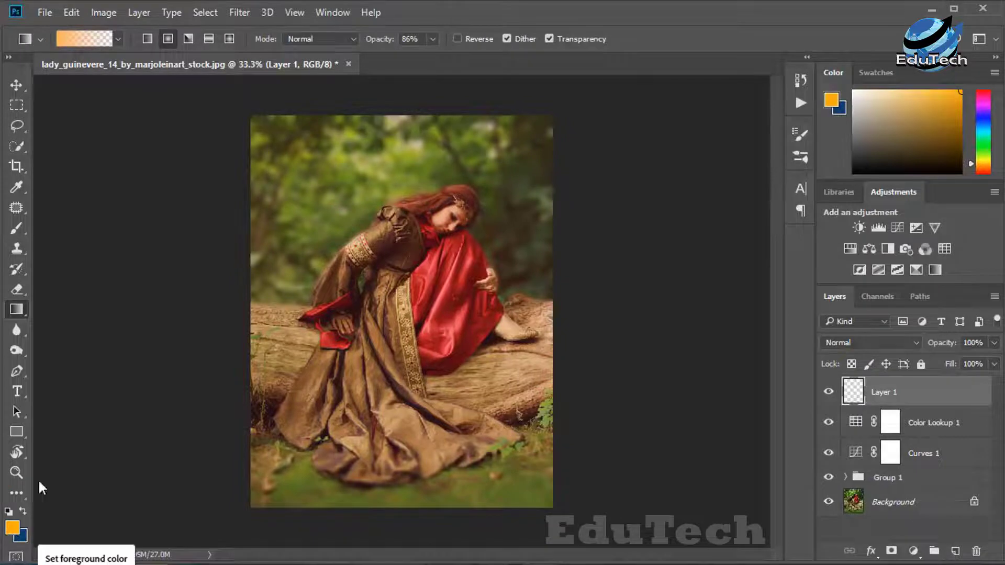
{"action": "left_click", "coordinate": [84, 38]}
{"action": "left_click", "coordinate": [844, 117]}
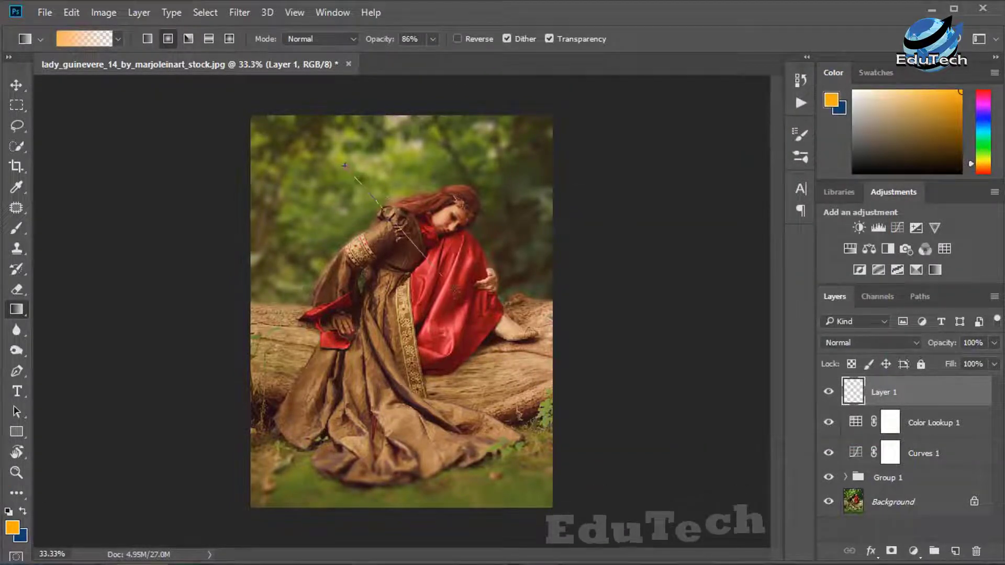
{"action": "left_click_drag", "start_coordinate": [345, 165], "coordinate": [453, 312]}
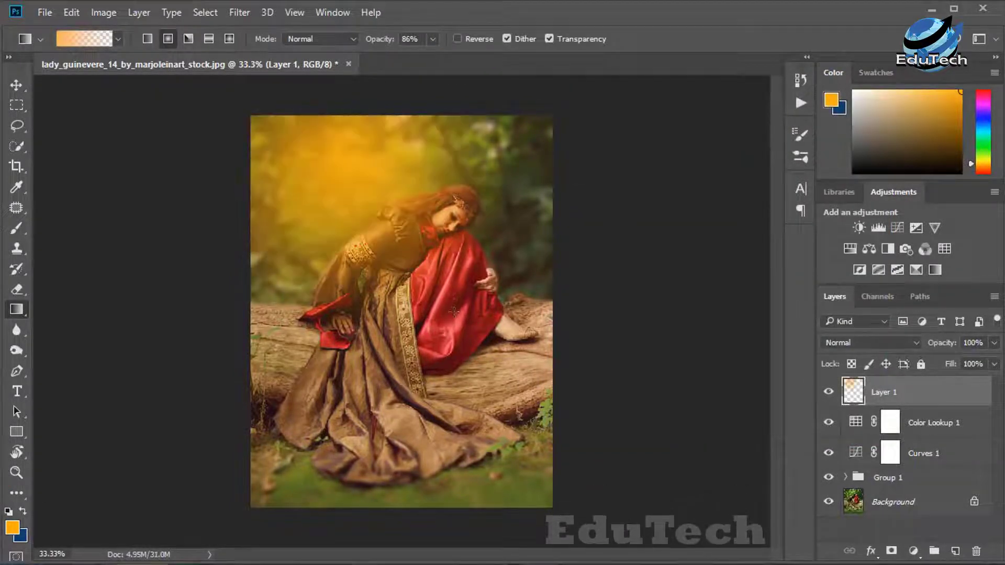
- Set Layer 1's blend mode to Lighten and its opacity to 61%
{"action": "left_click", "coordinate": [887, 346]}
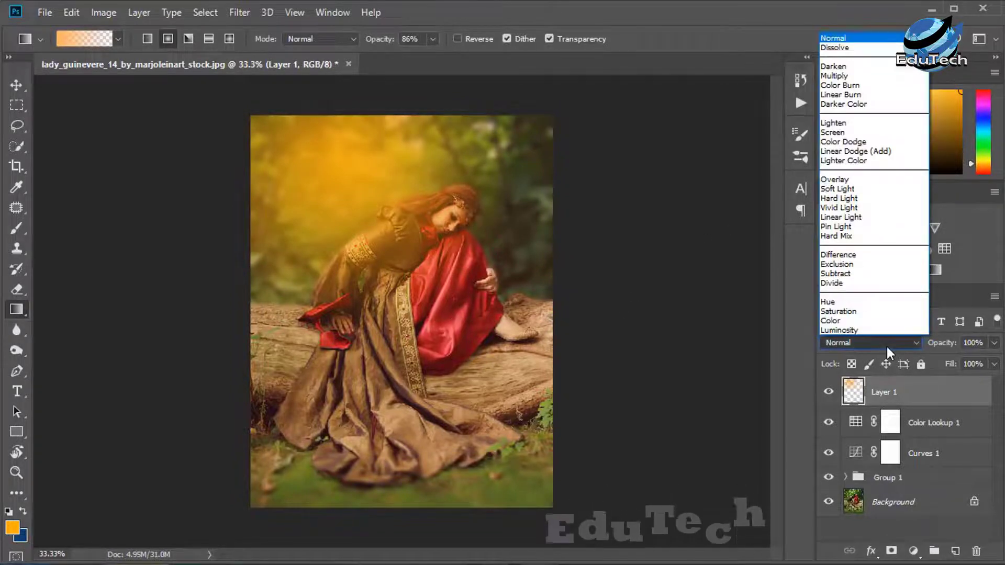
{"action": "left_click", "coordinate": [844, 124]}
{"action": "left_click", "coordinate": [994, 342]}
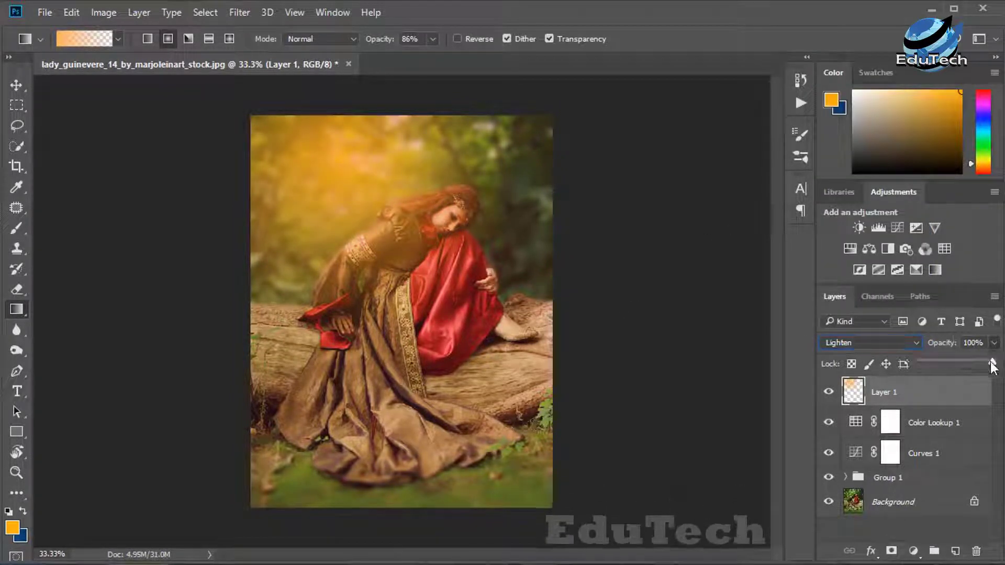
{"action": "left_click_drag", "start_coordinate": [994, 362], "coordinate": [960, 366]}
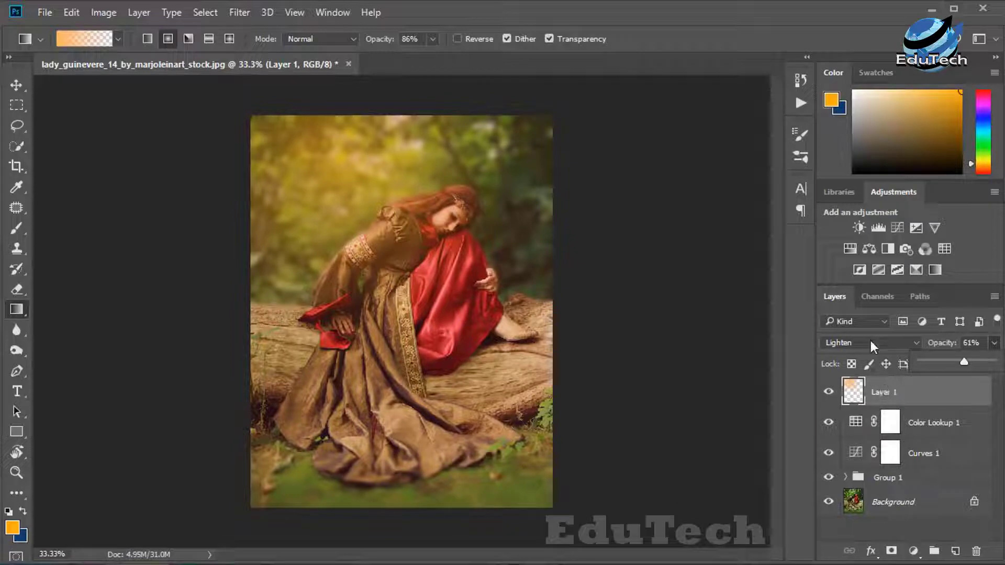
- Add a new layer above Layer 1, stamp the visible image onto it and open it in the Camera Raw Filter
{"action": "left_click", "coordinate": [955, 551]}
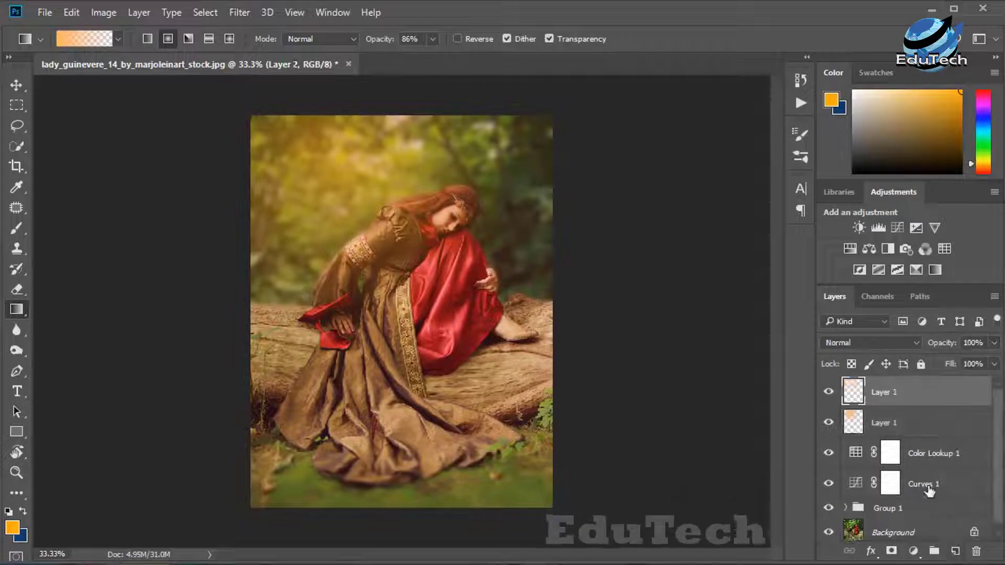
{"action": "left_click", "coordinate": [239, 13]}
{"action": "left_click", "coordinate": [276, 100]}
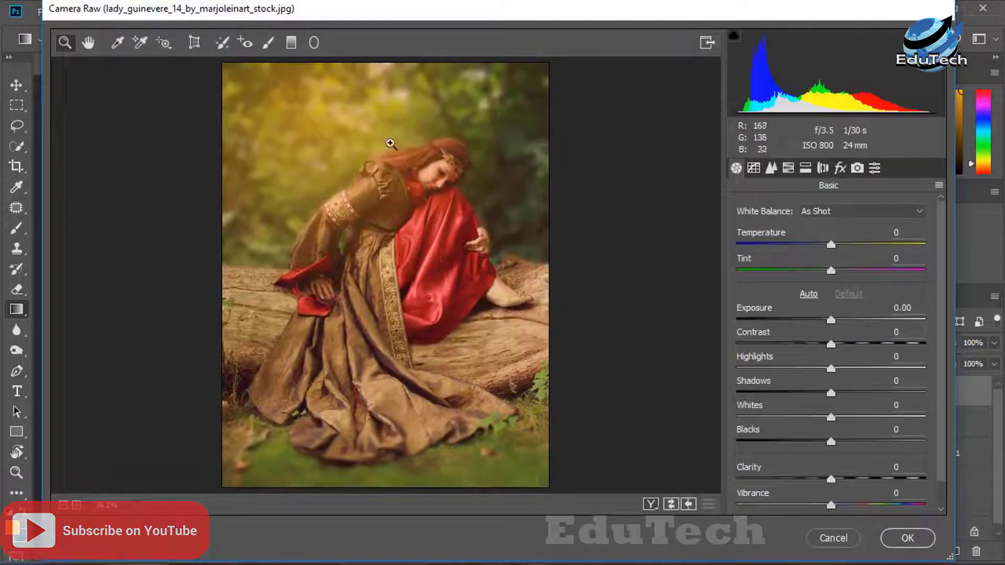
- Set Temperature to -4, Exposure +0.15, Highlights +48, Whites +14, Blacks -2, Clarity -2 and Vibrance +3 in the Basic adjustments
{"action": "left_click_drag", "start_coordinate": [831, 244], "coordinate": [826, 247]}
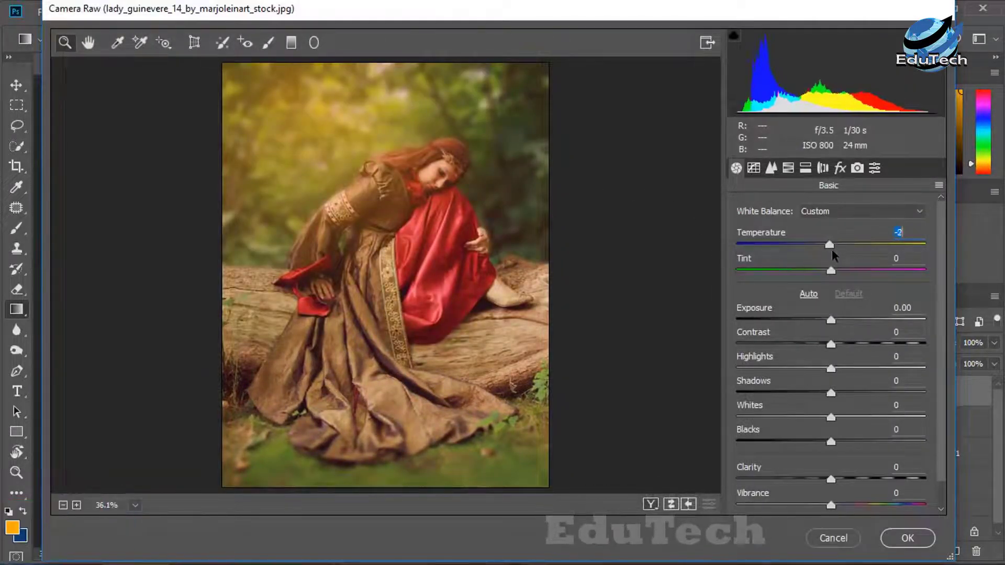
{"action": "left_click", "coordinate": [830, 320]}
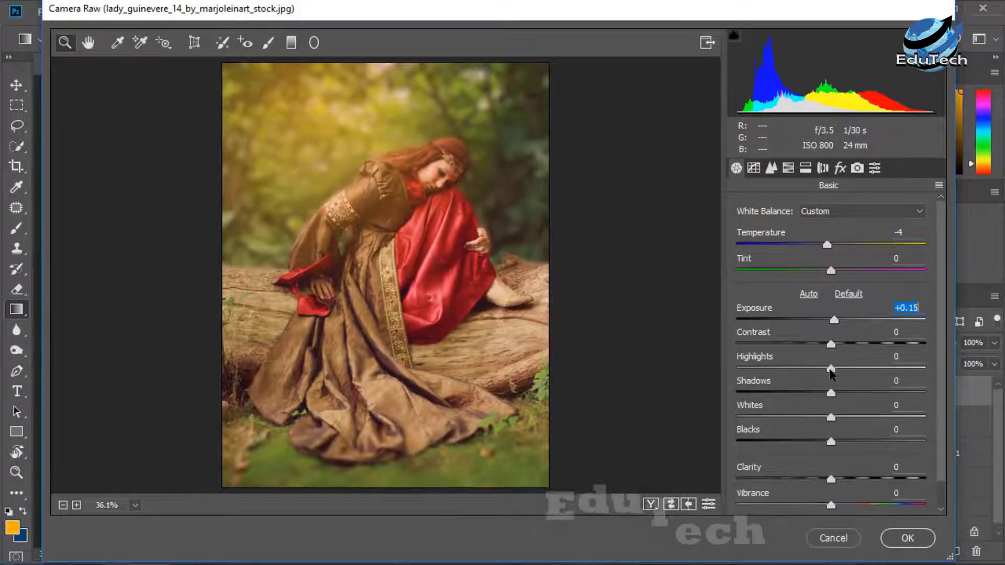
{"action": "left_click_drag", "start_coordinate": [831, 368], "coordinate": [876, 388]}
{"action": "left_click_drag", "start_coordinate": [831, 443], "coordinate": [855, 419]}
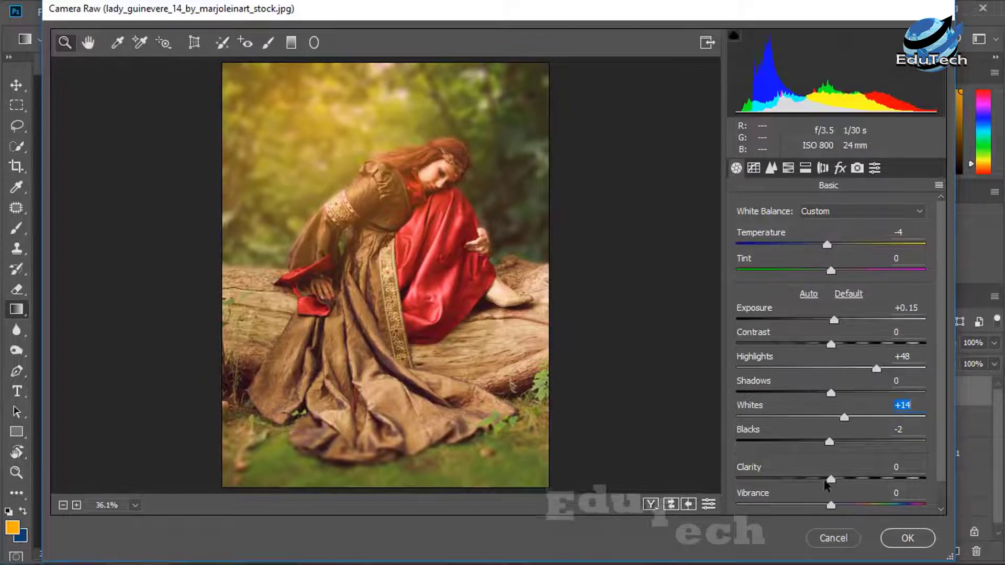
{"action": "left_click_drag", "start_coordinate": [831, 480], "coordinate": [829, 480]}
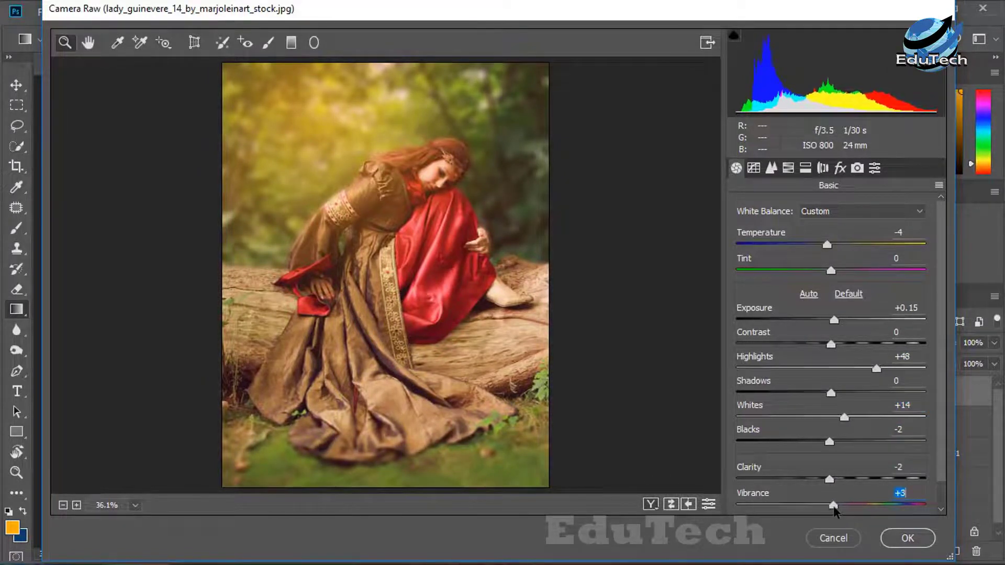
- Draw a graduated filter with Exposure -1.20 and Contrast -8 from the photo's bottom edge up to the woman's waist
{"action": "left_click", "coordinate": [293, 44]}
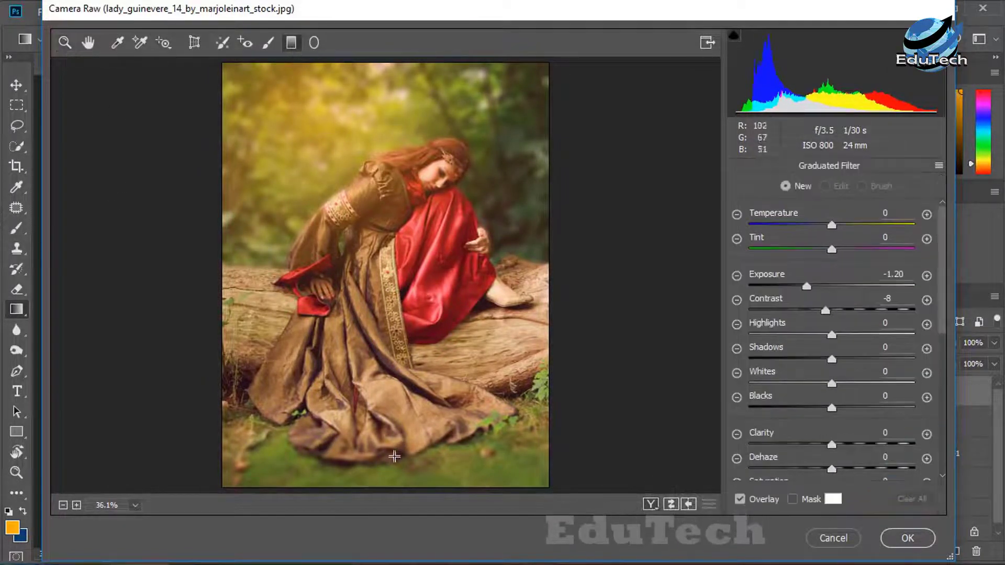
{"action": "left_click_drag", "start_coordinate": [391, 478], "coordinate": [390, 283]}
{"action": "left_click", "coordinate": [590, 177]}
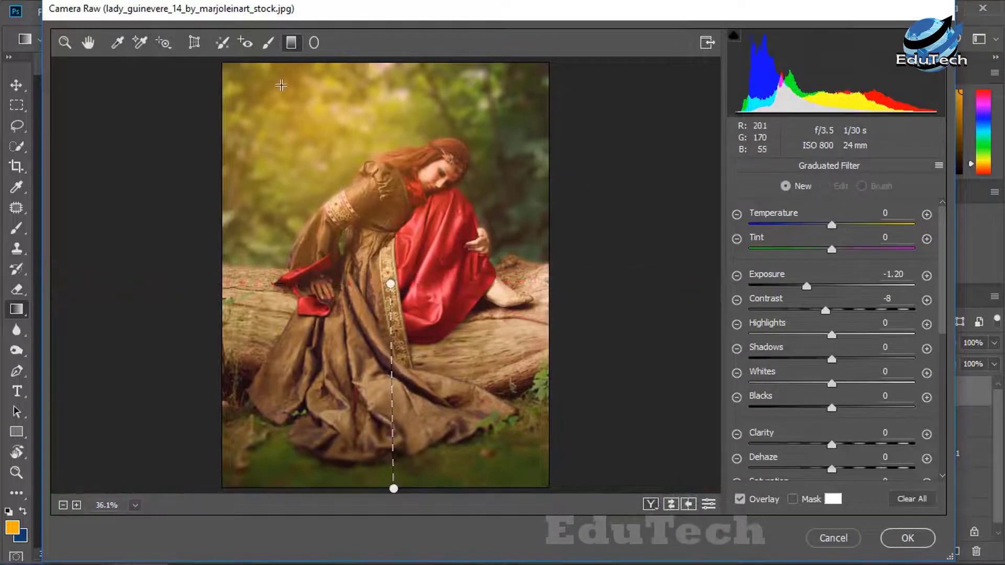
- Draw a second graduated filter from the photo's upper-left corner to the red dress, with Exposure +0.10 and Contrast 0
{"action": "left_click_drag", "start_coordinate": [249, 83], "coordinate": [395, 219]}
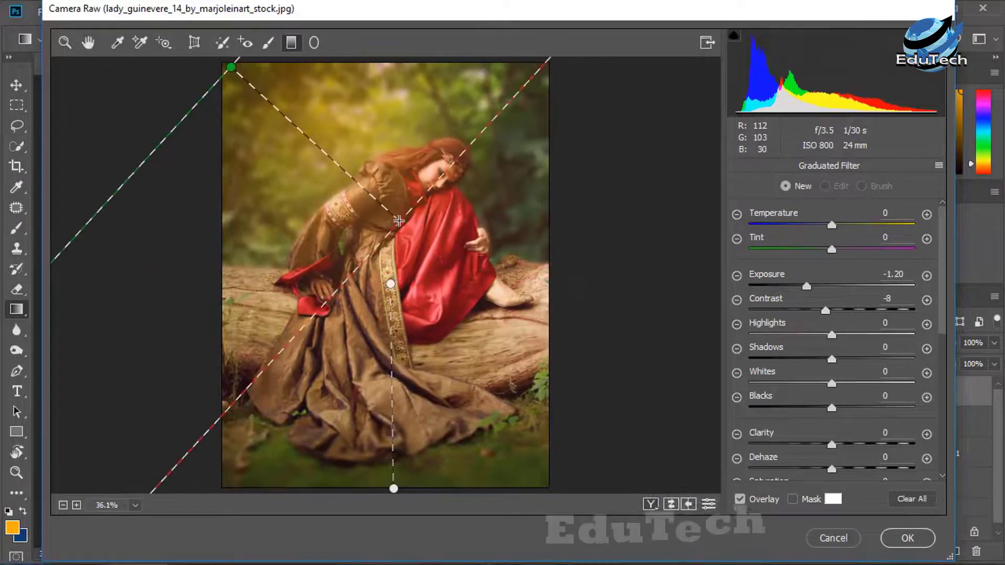
{"action": "left_click_drag", "start_coordinate": [839, 313], "coordinate": [817, 287]}
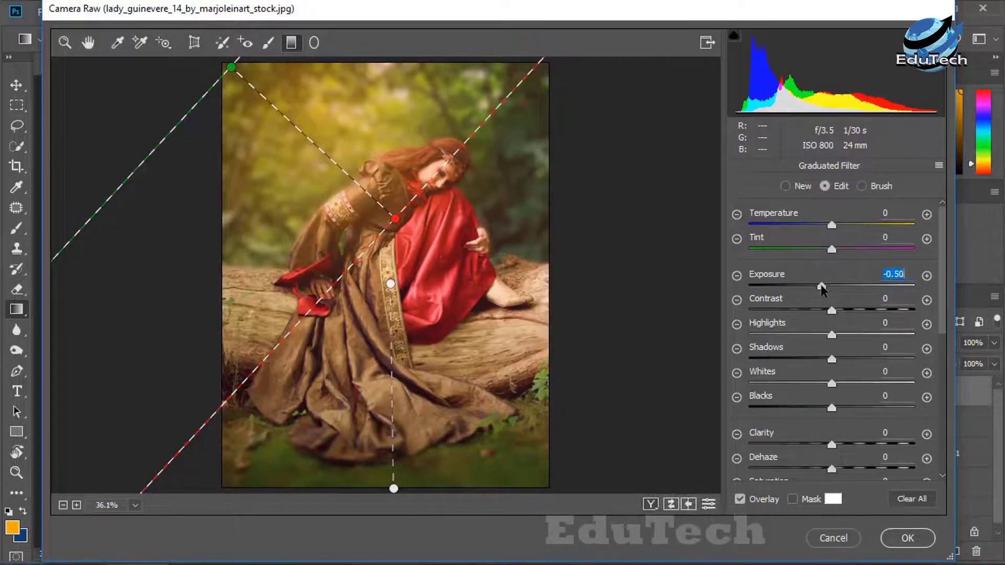
{"action": "left_click_drag", "start_coordinate": [398, 223], "coordinate": [425, 245]}
{"action": "key", "text": "ctrl+z"}
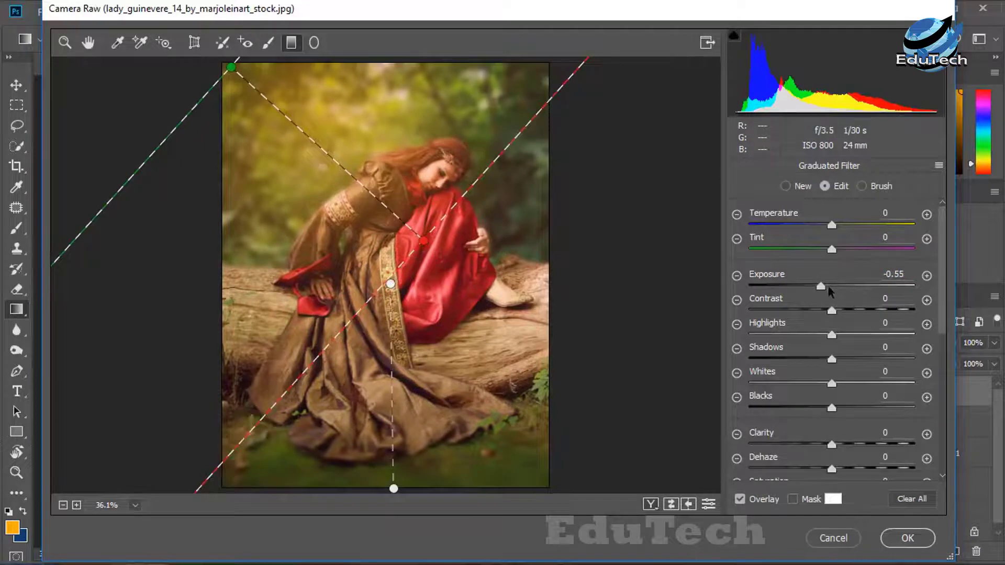
{"action": "left_click_drag", "start_coordinate": [829, 289], "coordinate": [834, 289]}
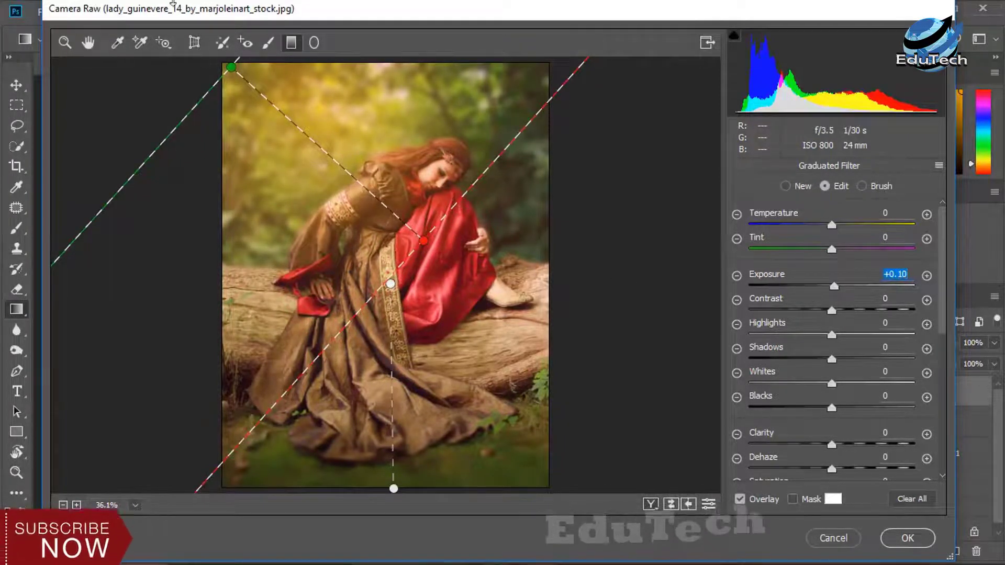
- Add a Highlight Priority post-crop vignette with an amount of -14 and apply the Camera Raw adjustments
{"action": "key", "text": "z"}
{"action": "left_click", "coordinate": [840, 168]}
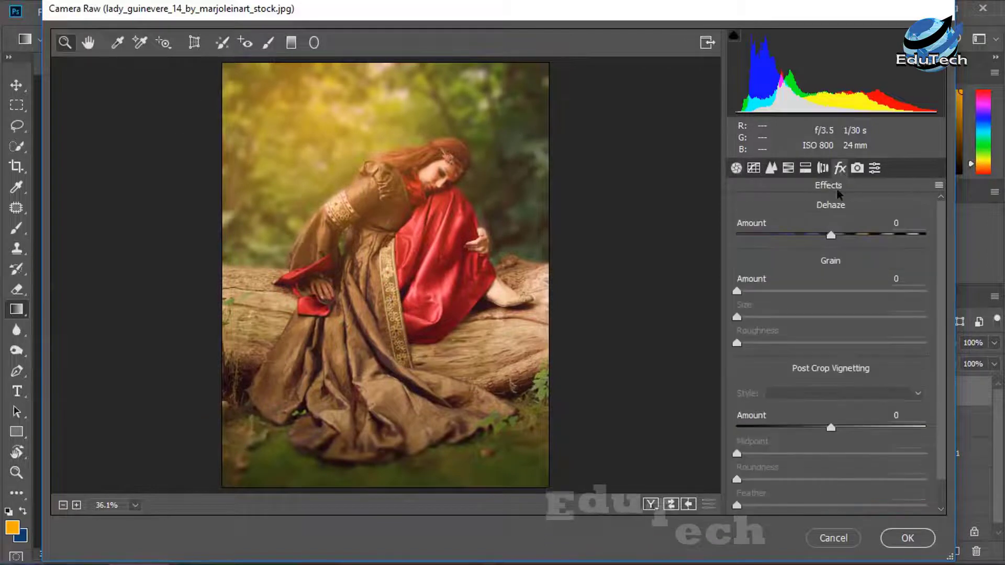
{"action": "left_click_drag", "start_coordinate": [831, 428], "coordinate": [816, 434]}
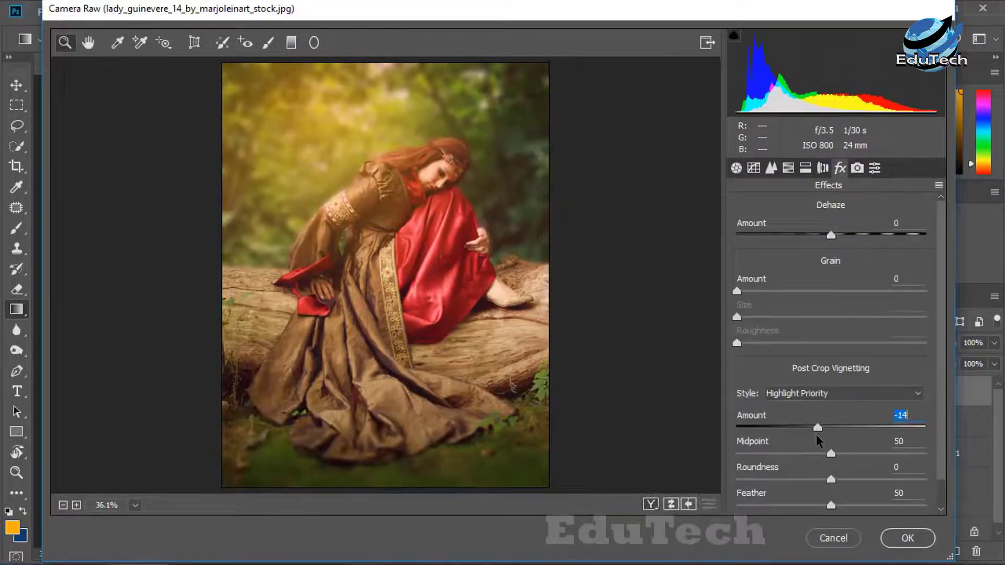
{"action": "left_click", "coordinate": [908, 538]}
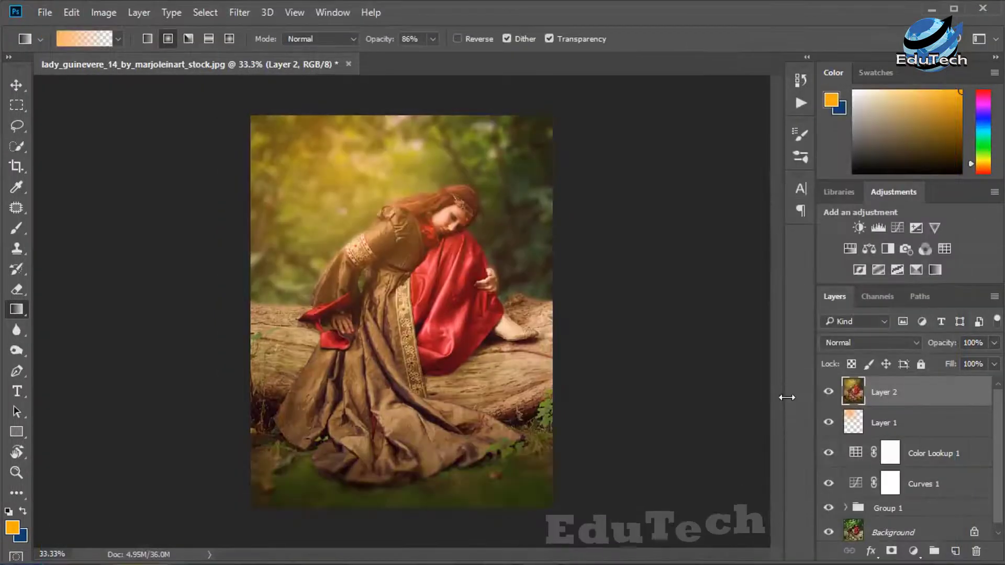
- Toggle Layer 2's visibility several times to compare the image with and without the Camera Raw adjustments
{"action": "left_click", "coordinate": [828, 393]}
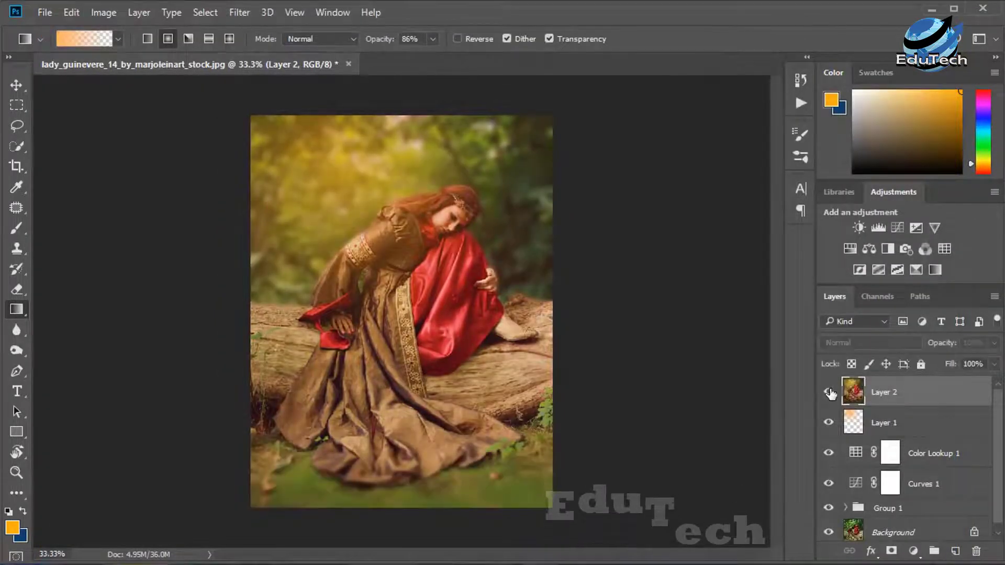
{"action": "left_click", "coordinate": [829, 393]}
{"action": "left_click", "coordinate": [829, 393]}
{"action": "left_click", "coordinate": [828, 392]}
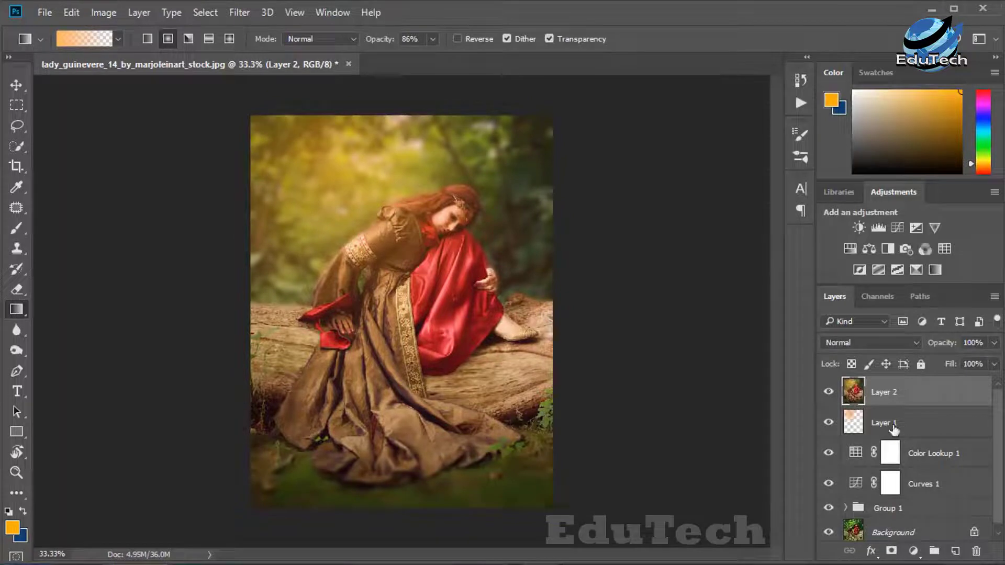
{"action": "left_click", "coordinate": [829, 393]}
{"action": "left_click", "coordinate": [829, 392]}
{"action": "left_click", "coordinate": [829, 393]}
{"action": "left_click", "coordinate": [828, 393]}
- Clip Curves 1, Color Lookup 1 and Layer 1 to Group 1, and hide the group with its clipped layers
{"action": "scroll", "coordinate": [1000, 428], "scroll_direction": "down", "scroll_amount": 1}
{"action": "left_click", "coordinate": [931, 447]}
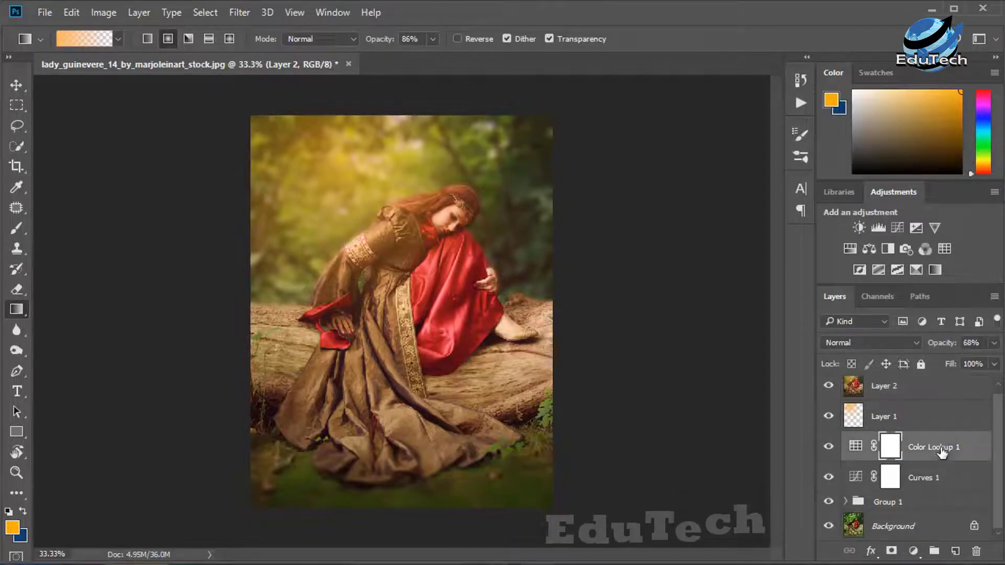
{"action": "left_click", "coordinate": [937, 475]}
{"action": "left_click", "coordinate": [946, 491], "text": "alt"}
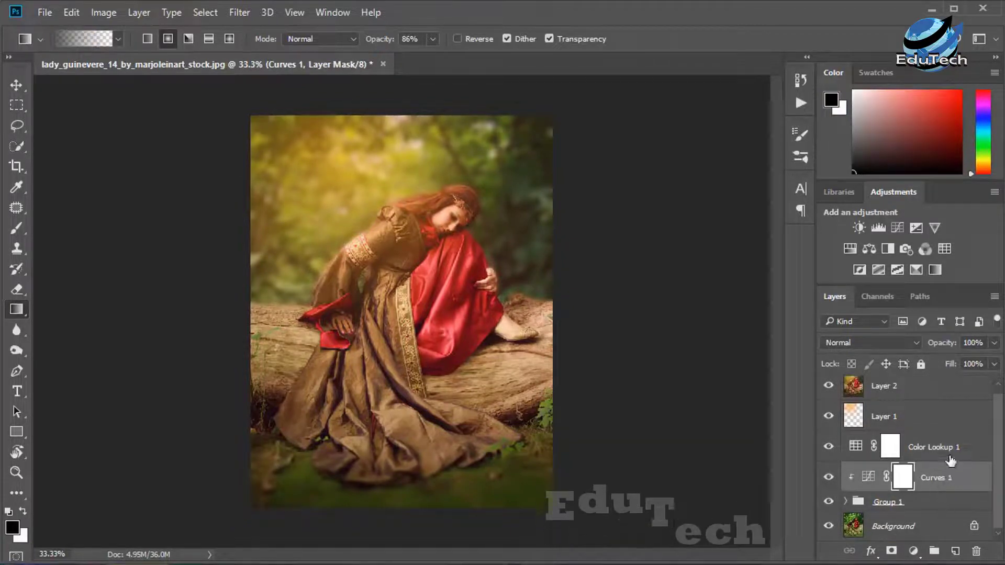
{"action": "left_click", "coordinate": [950, 455]}
{"action": "left_click", "coordinate": [965, 461], "text": "alt"}
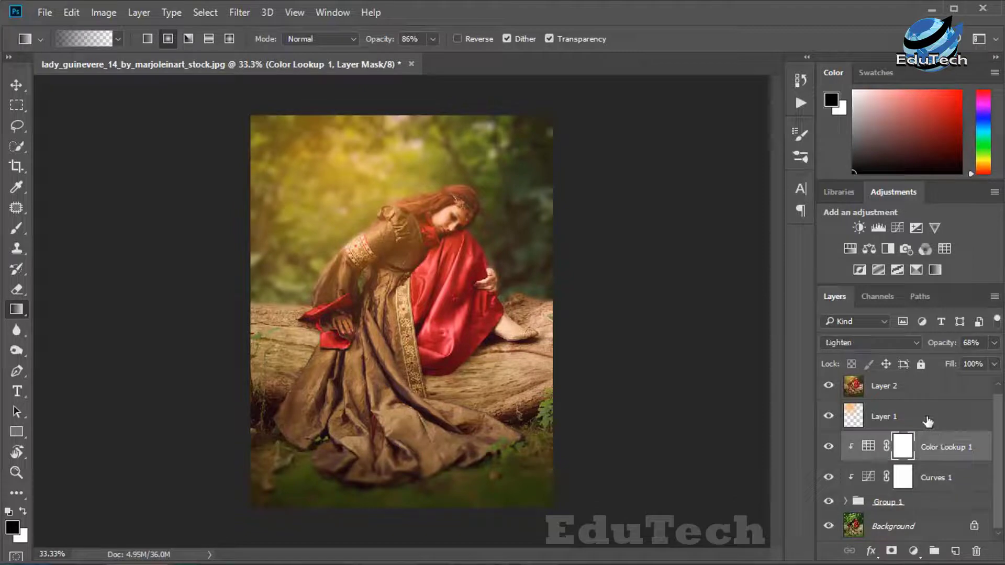
{"action": "left_click", "coordinate": [928, 421]}
{"action": "left_click", "coordinate": [941, 423], "text": "alt"}
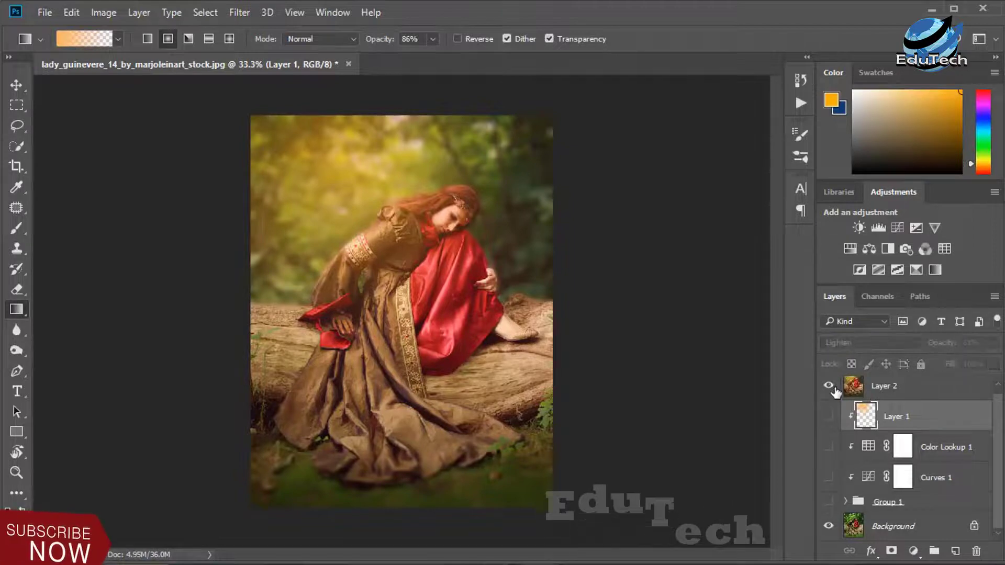
- Toggle Layer 2's visibility repeatedly to compare the finished grade with the original Background photo
{"action": "left_click", "coordinate": [829, 386]}
{"action": "left_click", "coordinate": [830, 388]}
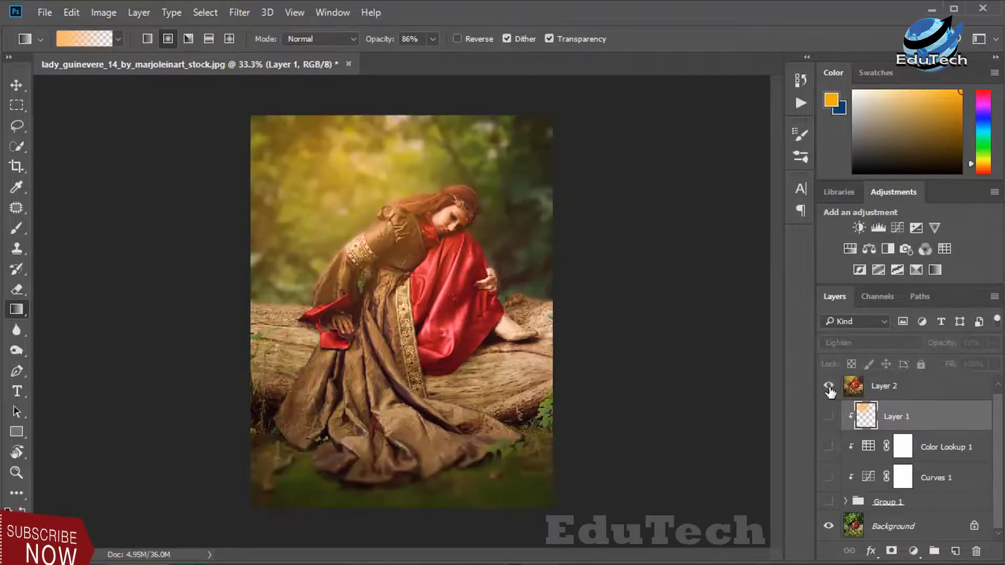
{"action": "left_click", "coordinate": [829, 388]}
{"action": "left_click", "coordinate": [829, 388]}
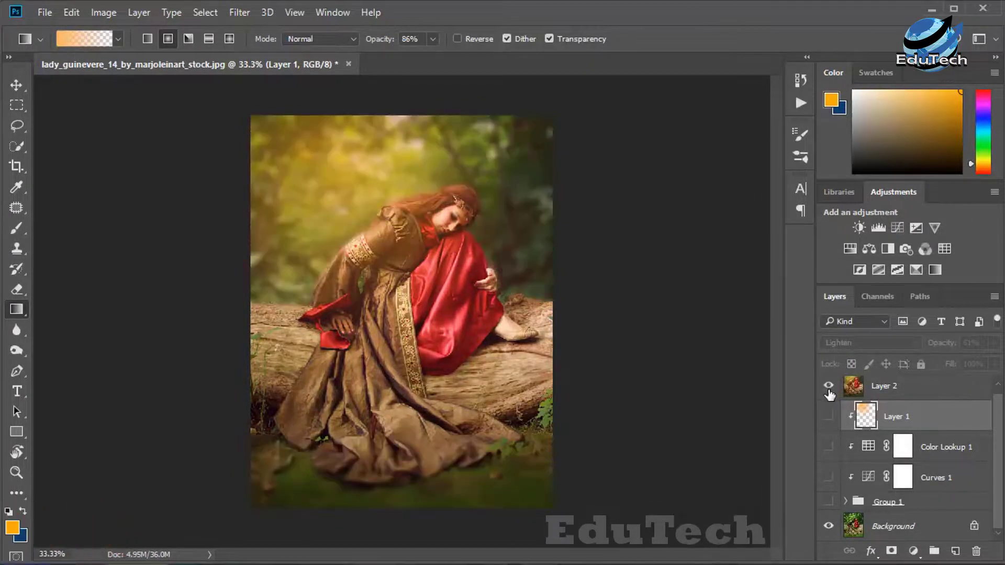
{"action": "left_click", "coordinate": [829, 388]}
{"action": "left_click", "coordinate": [829, 389]}
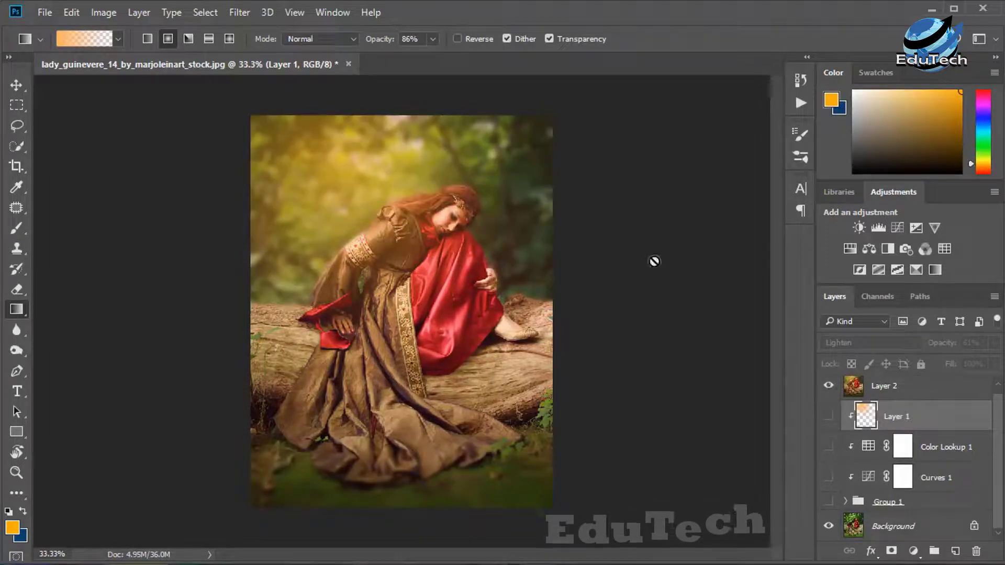